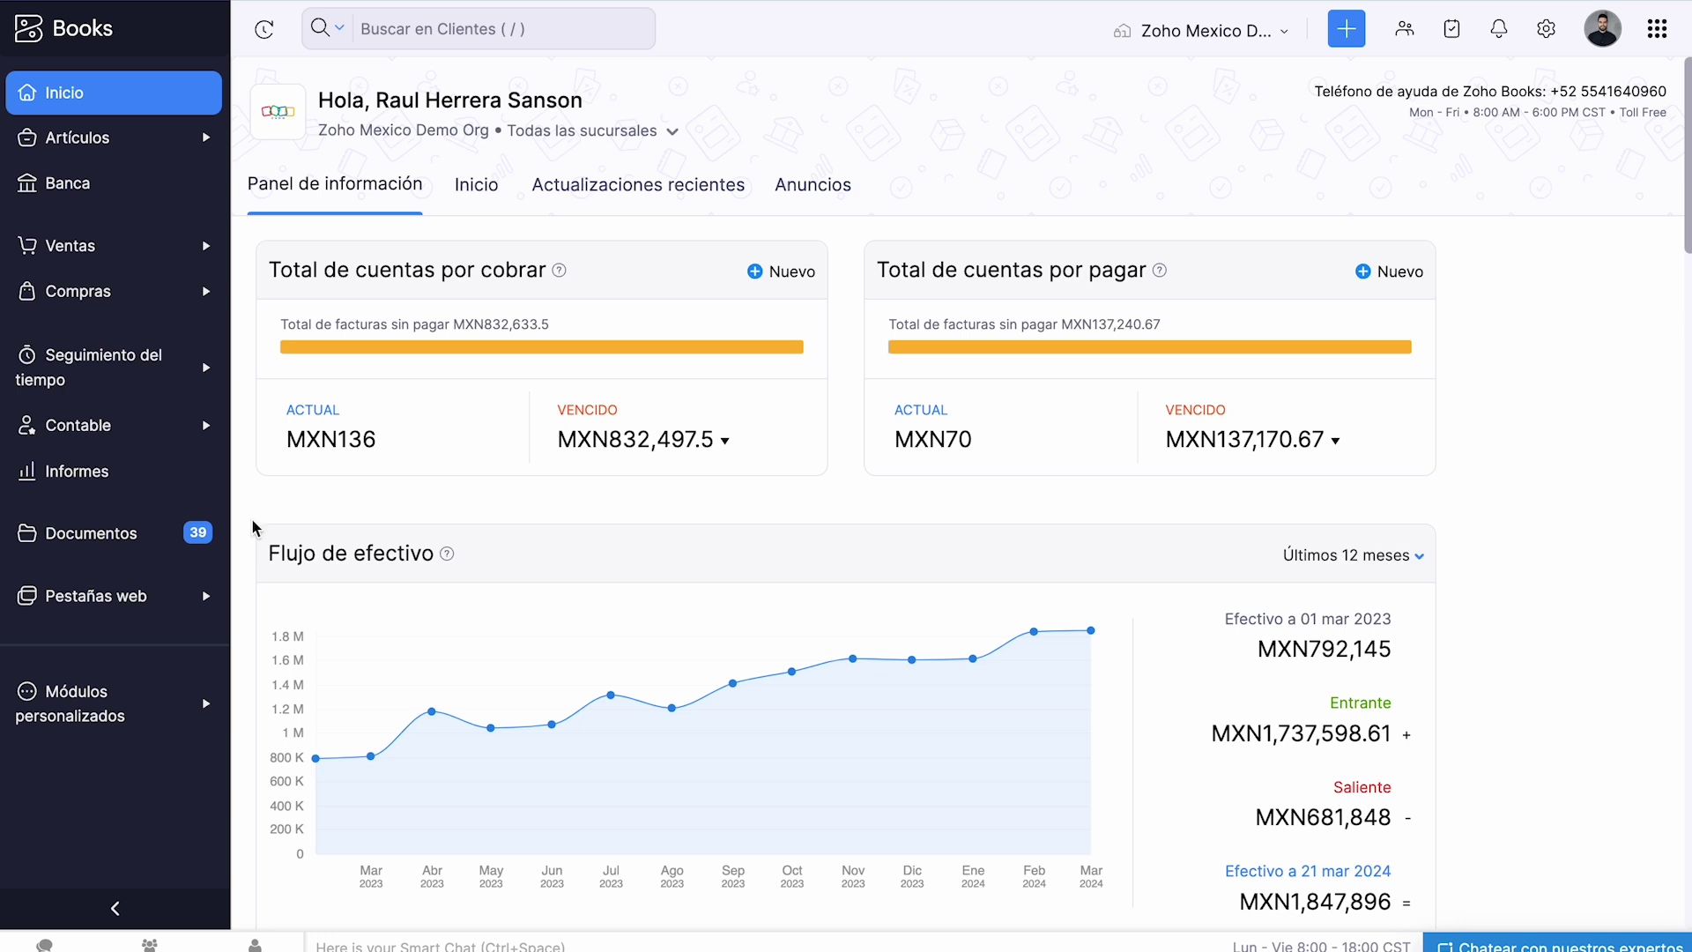
# Open the reports centre and look through the available general report categories
pyautogui.click(76, 483)
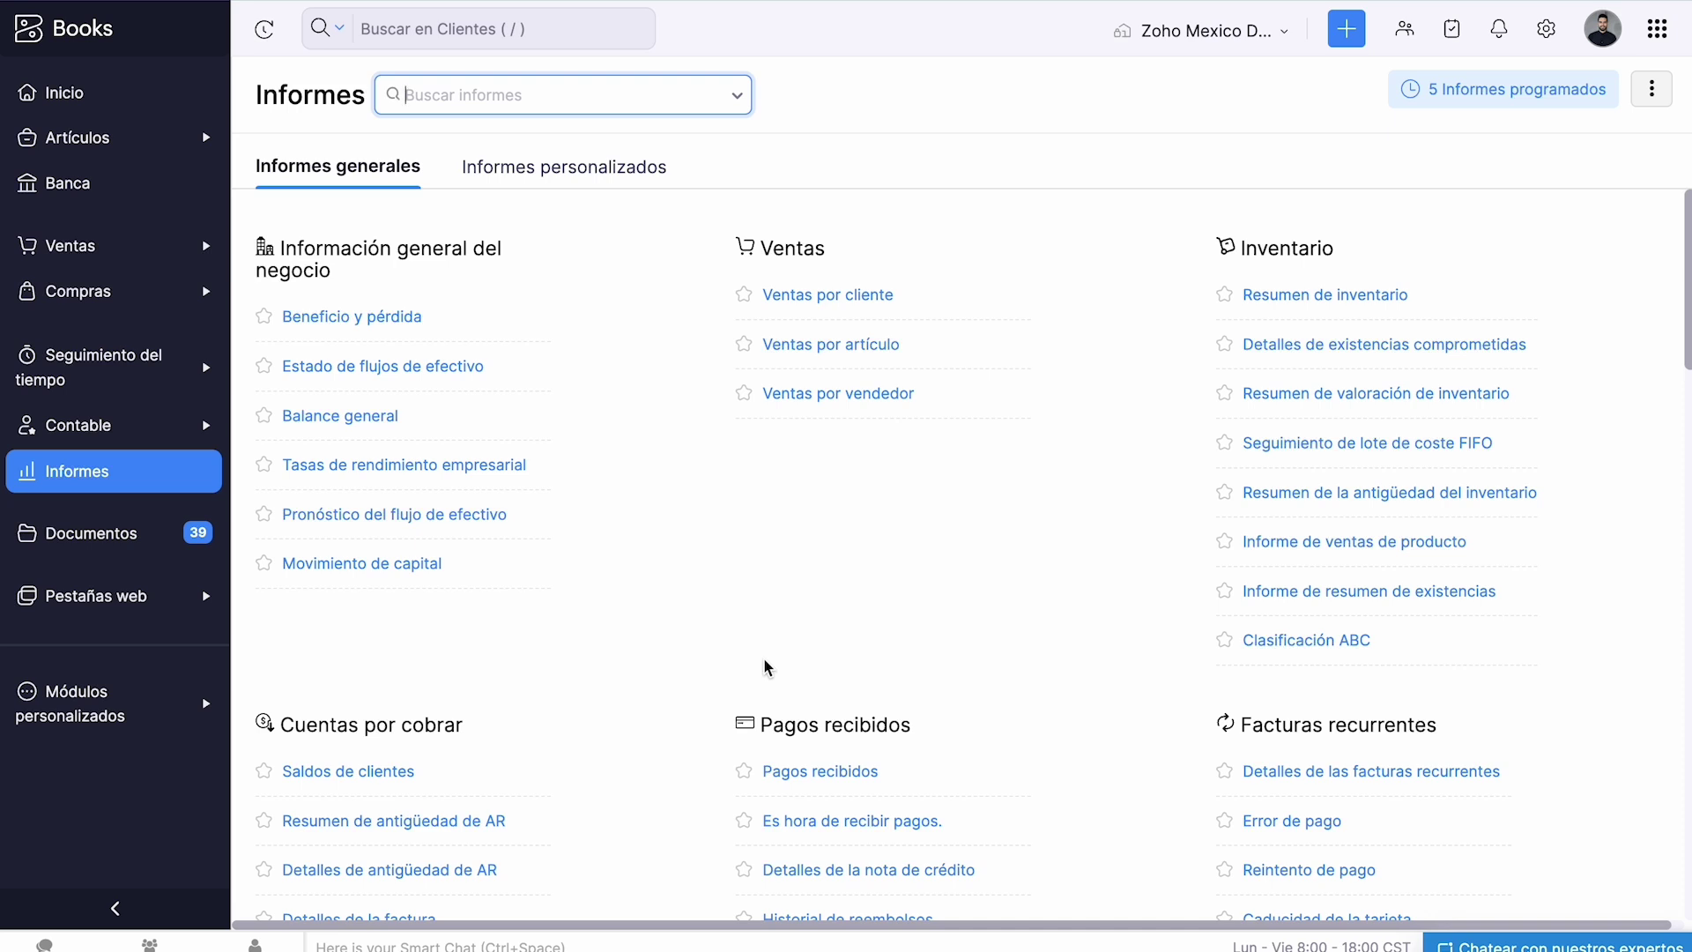
pyautogui.scroll(-5, 879, 712)
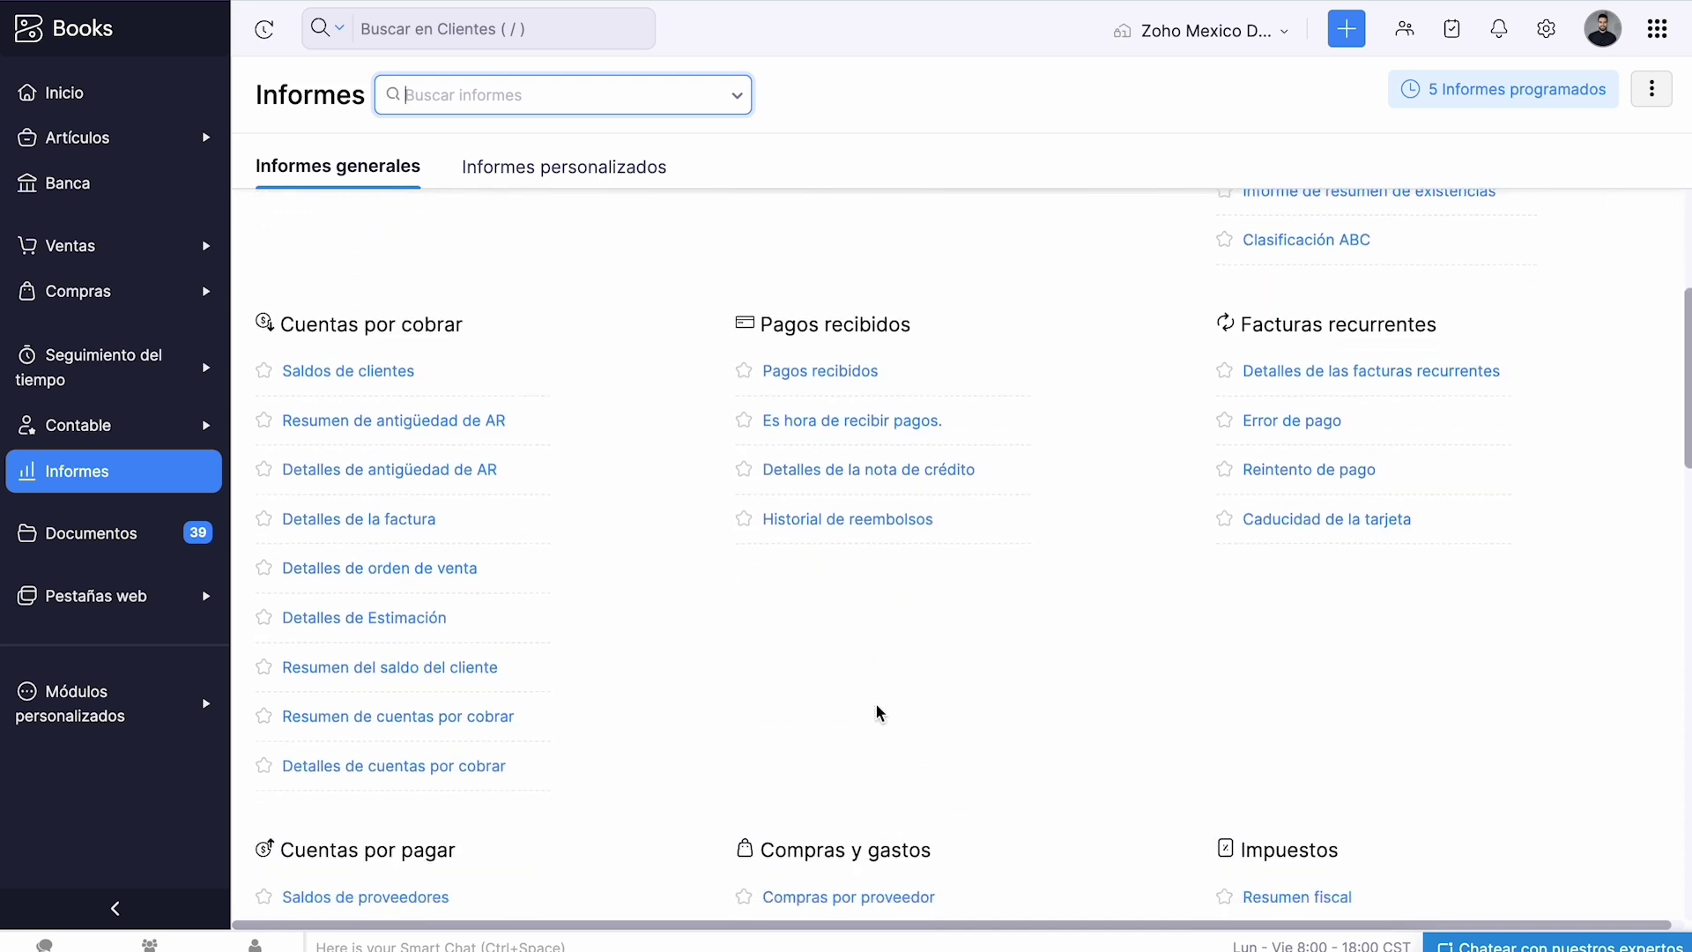
pyautogui.scroll(6, 877, 711)
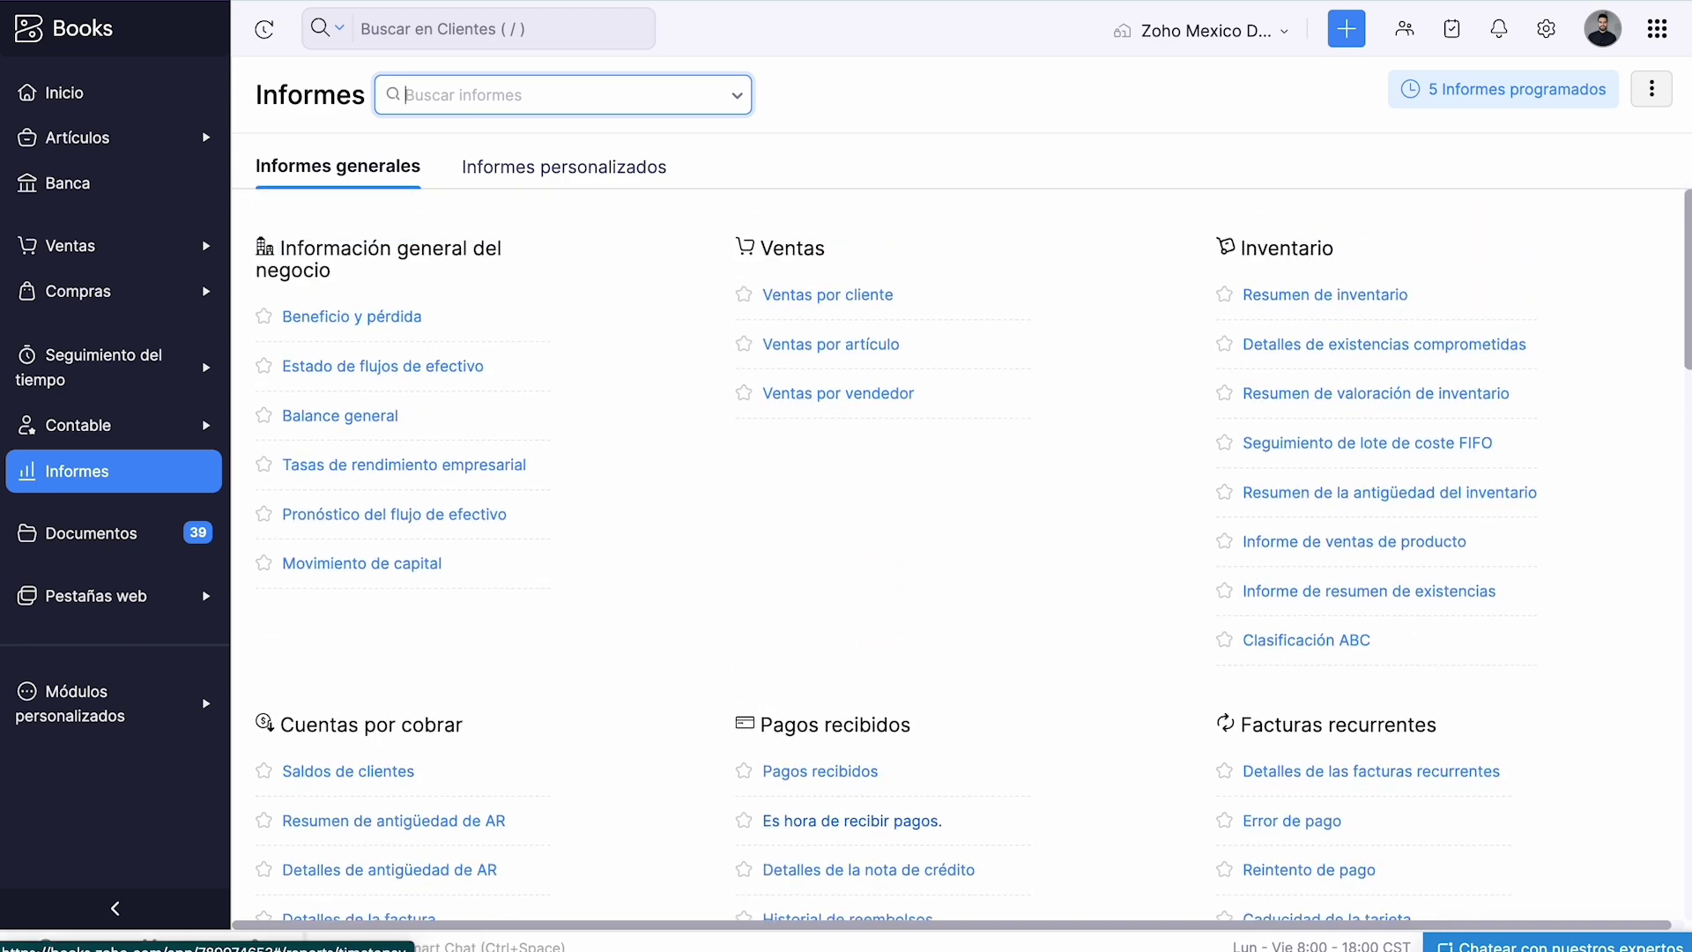
# Open the Beneficio y pérdida report and examine its accounts down to the net result, plus the available date ranges
pyautogui.click(365, 316)
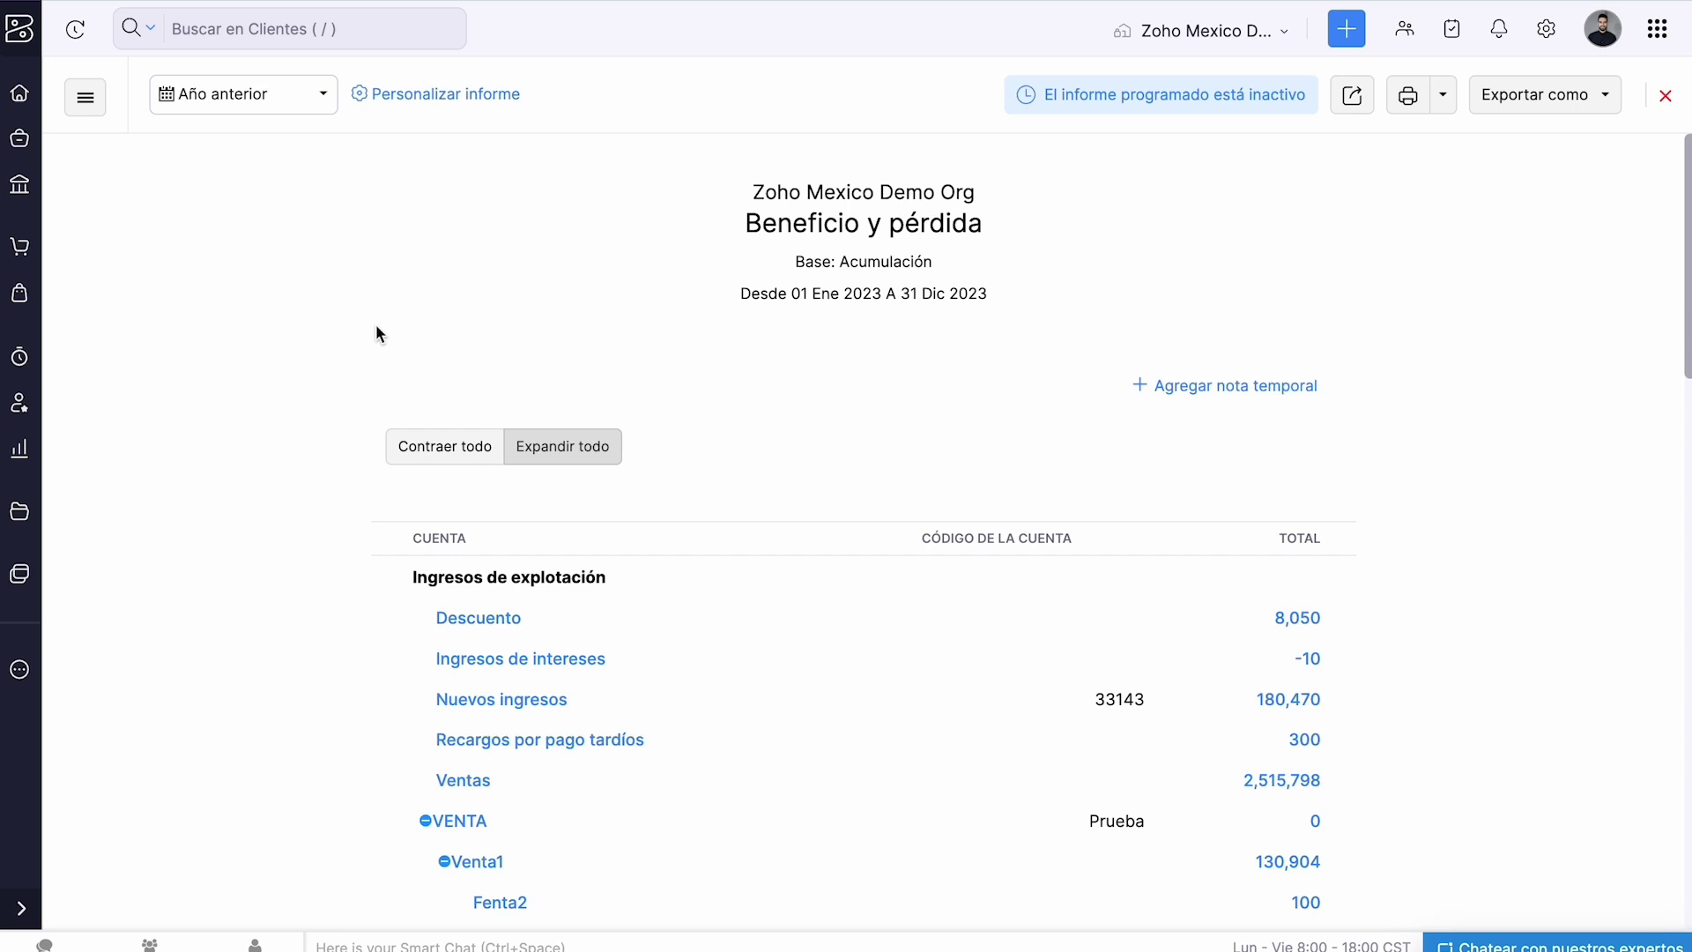
pyautogui.scroll(-3, 787, 707)
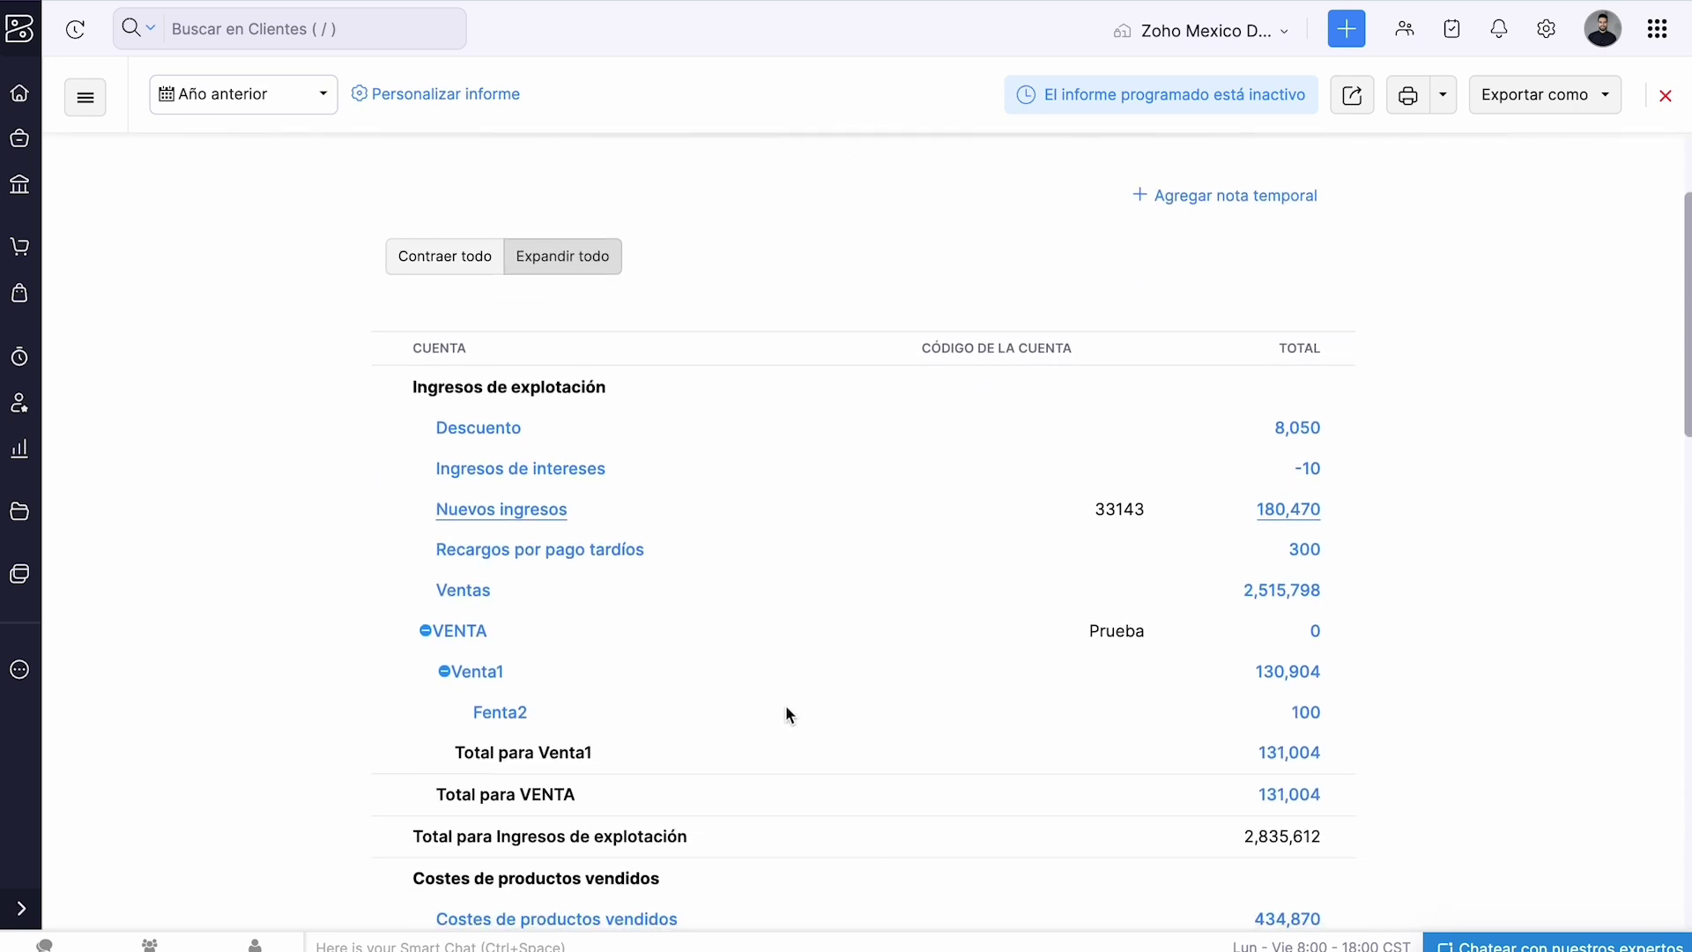
pyautogui.scroll(-4, 787, 708)
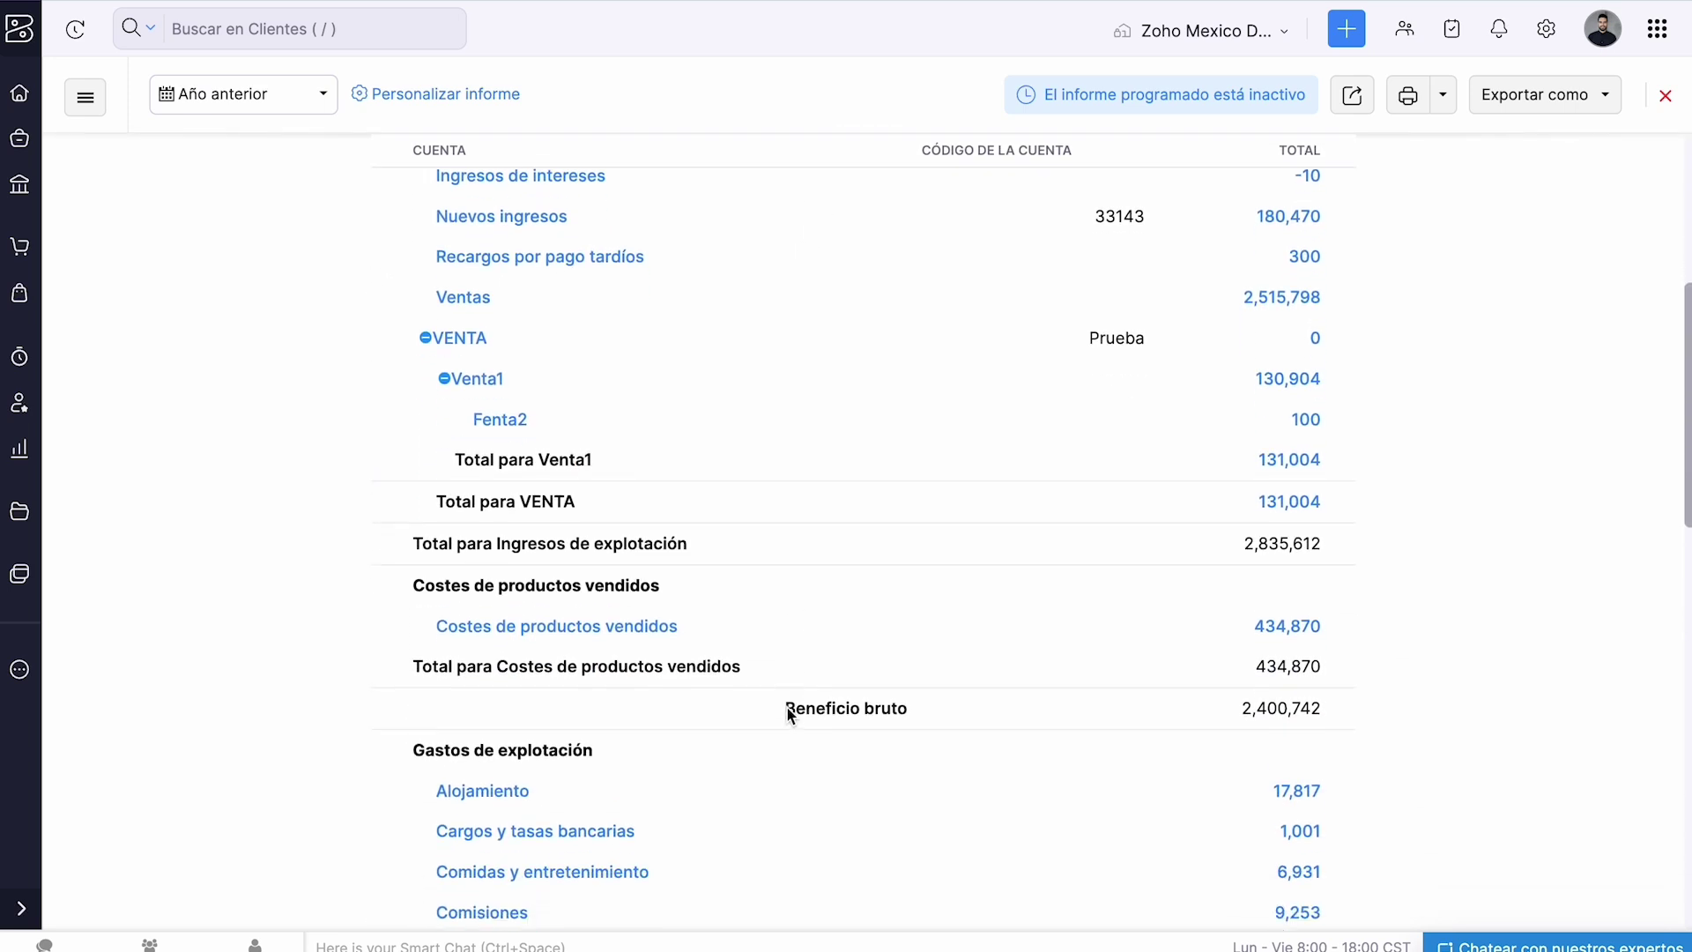
pyautogui.scroll(-8, 788, 706)
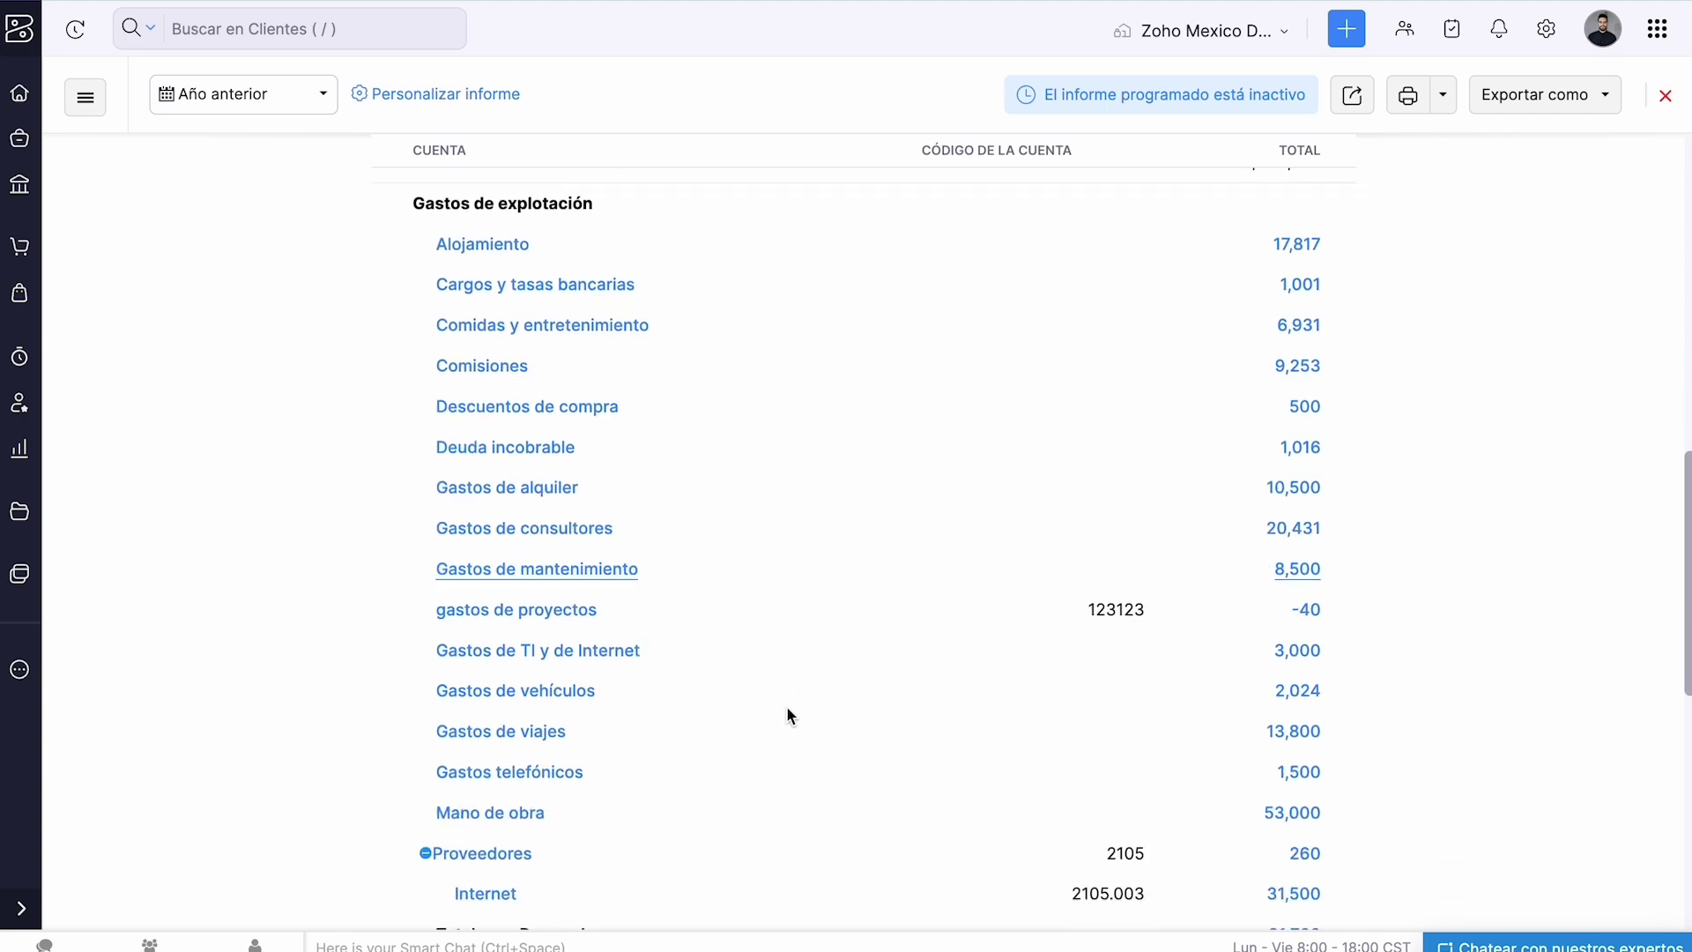
pyautogui.scroll(-6, 787, 708)
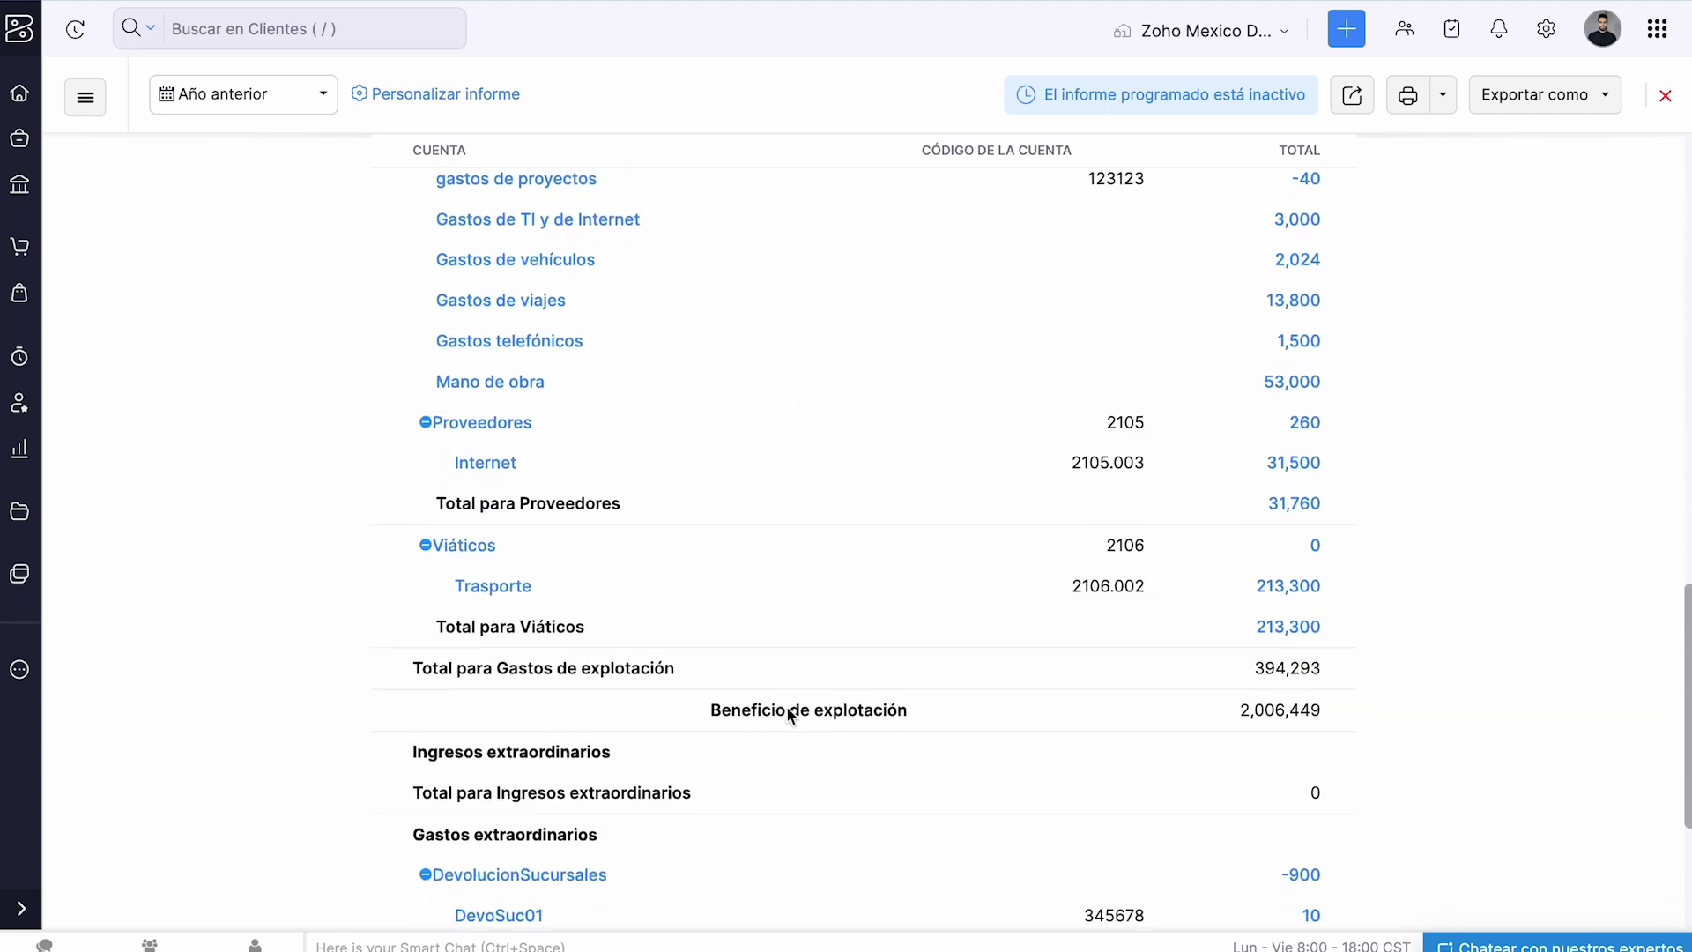
pyautogui.scroll(-5, 791, 716)
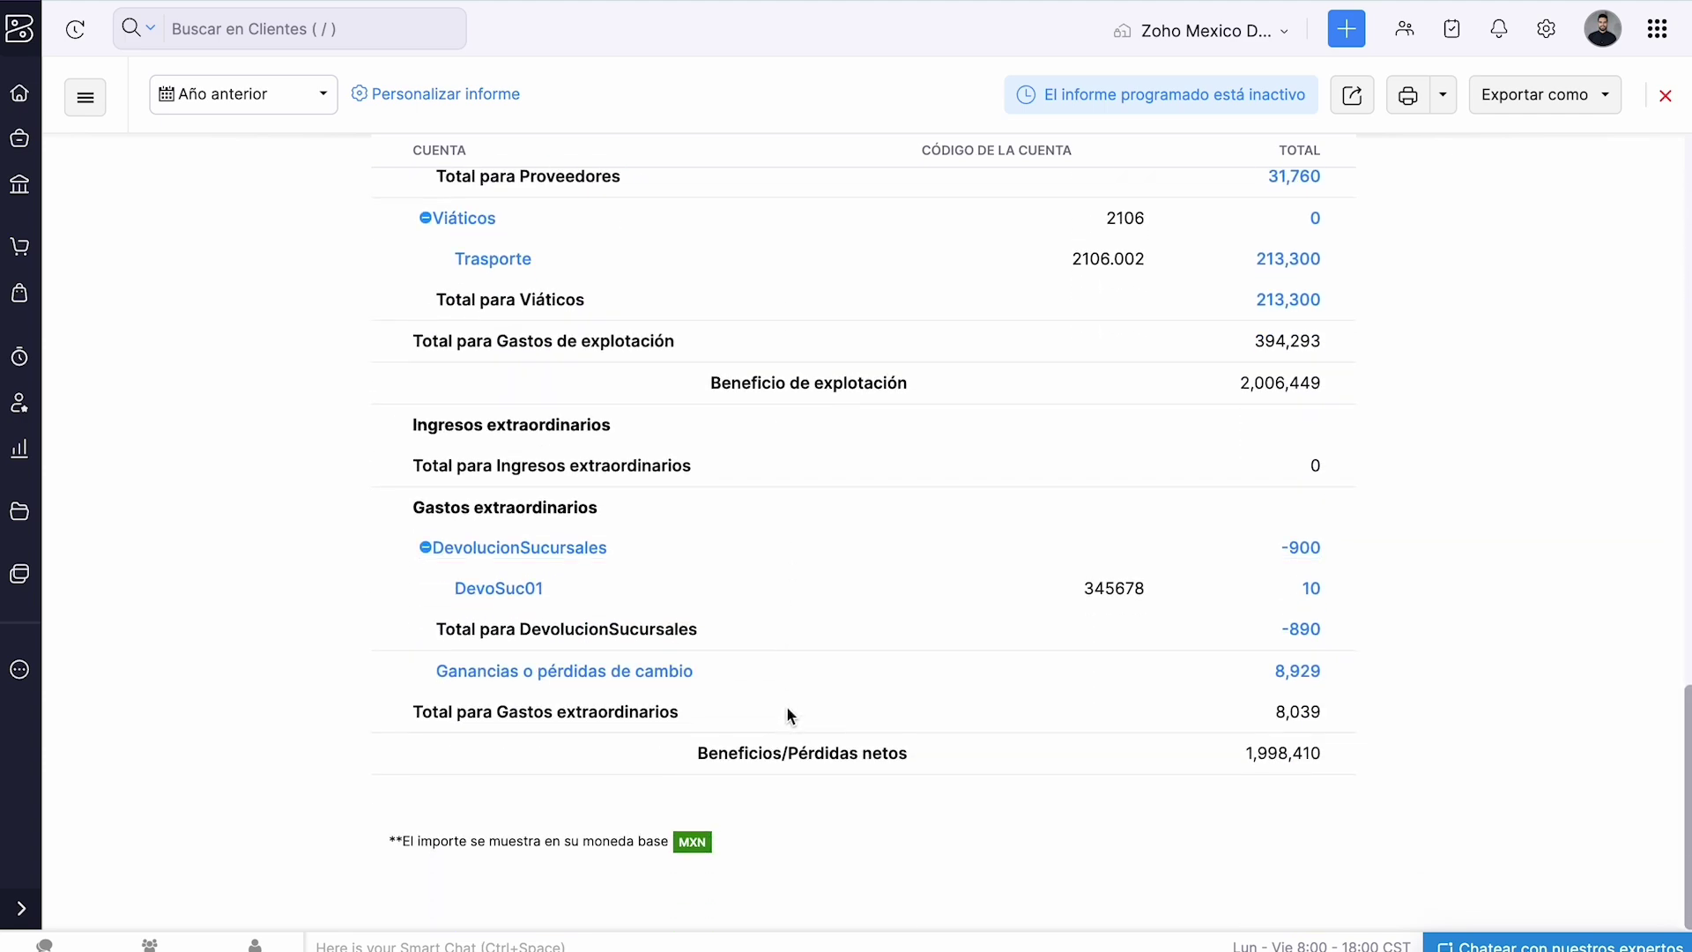
pyautogui.scroll(20, 788, 714)
pyautogui.click(243, 94)
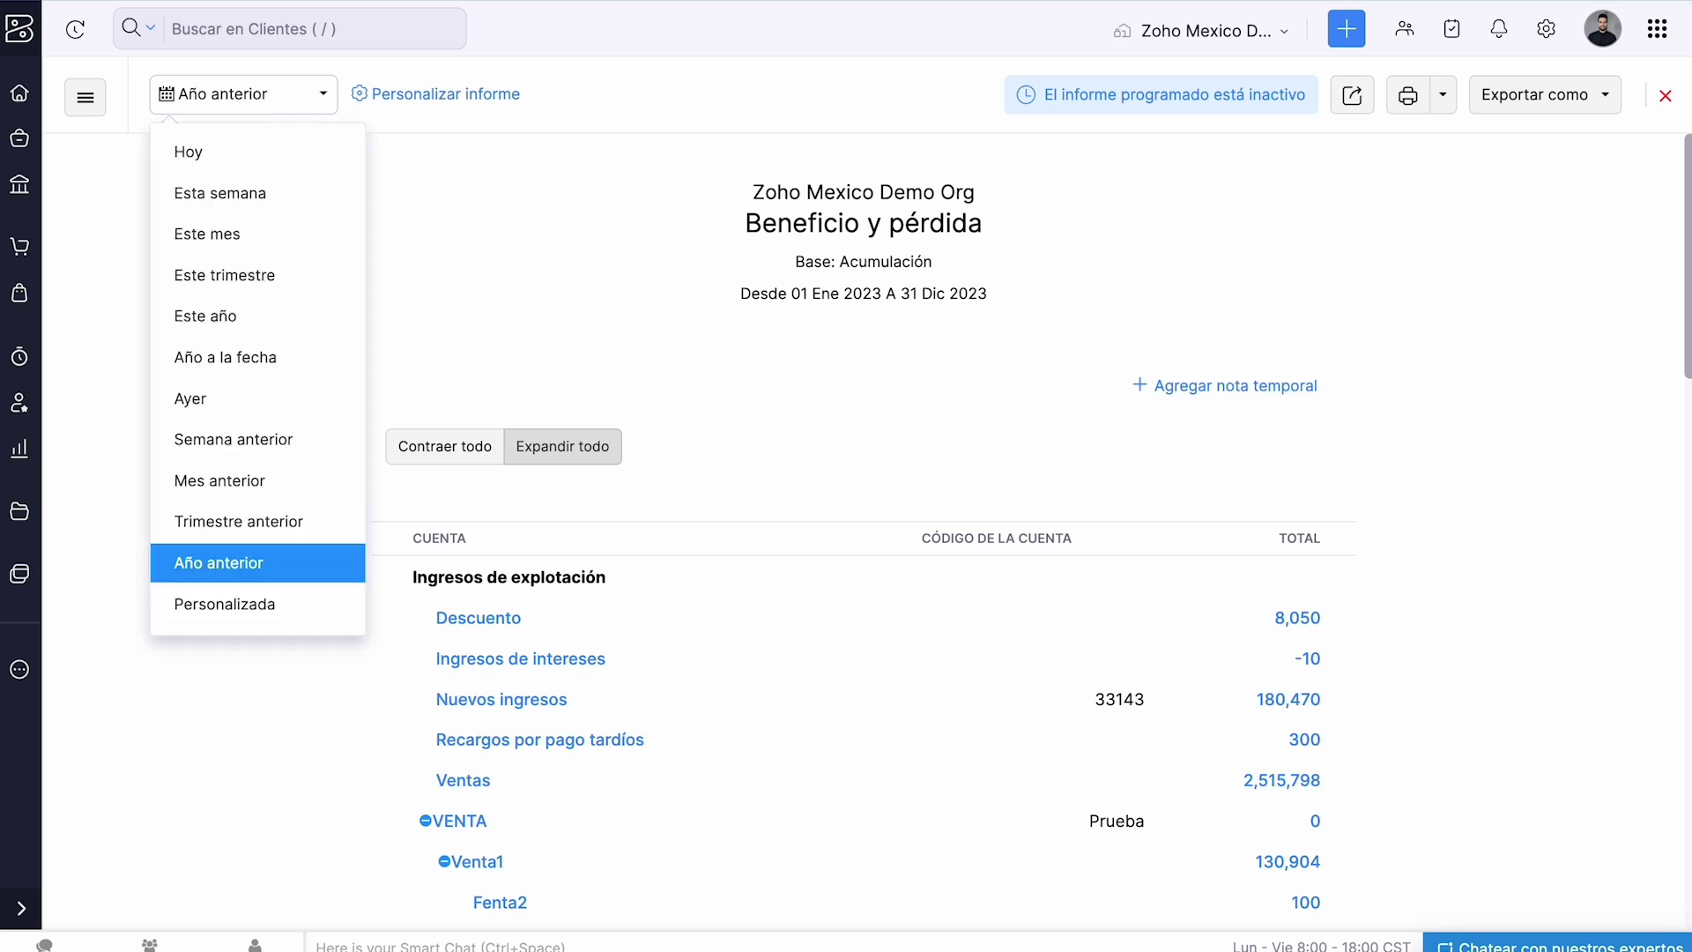
pyautogui.click(522, 319)
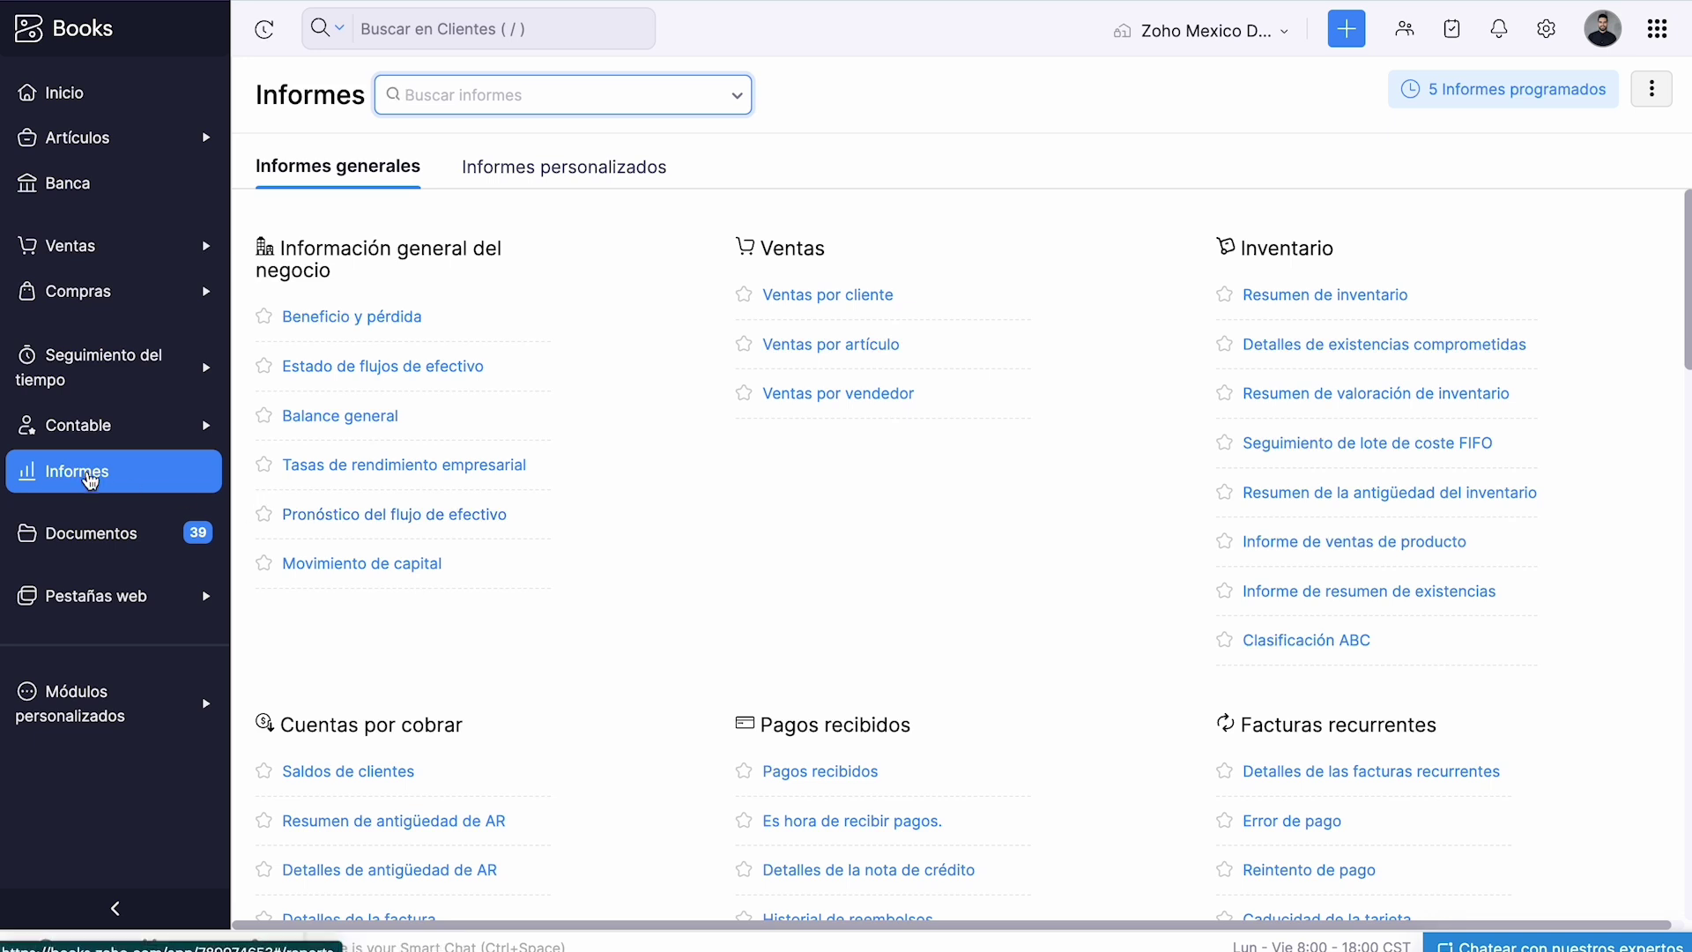
# Return to the reports centre and open the report layout configuration for exporting and printing
pyautogui.click(89, 477)
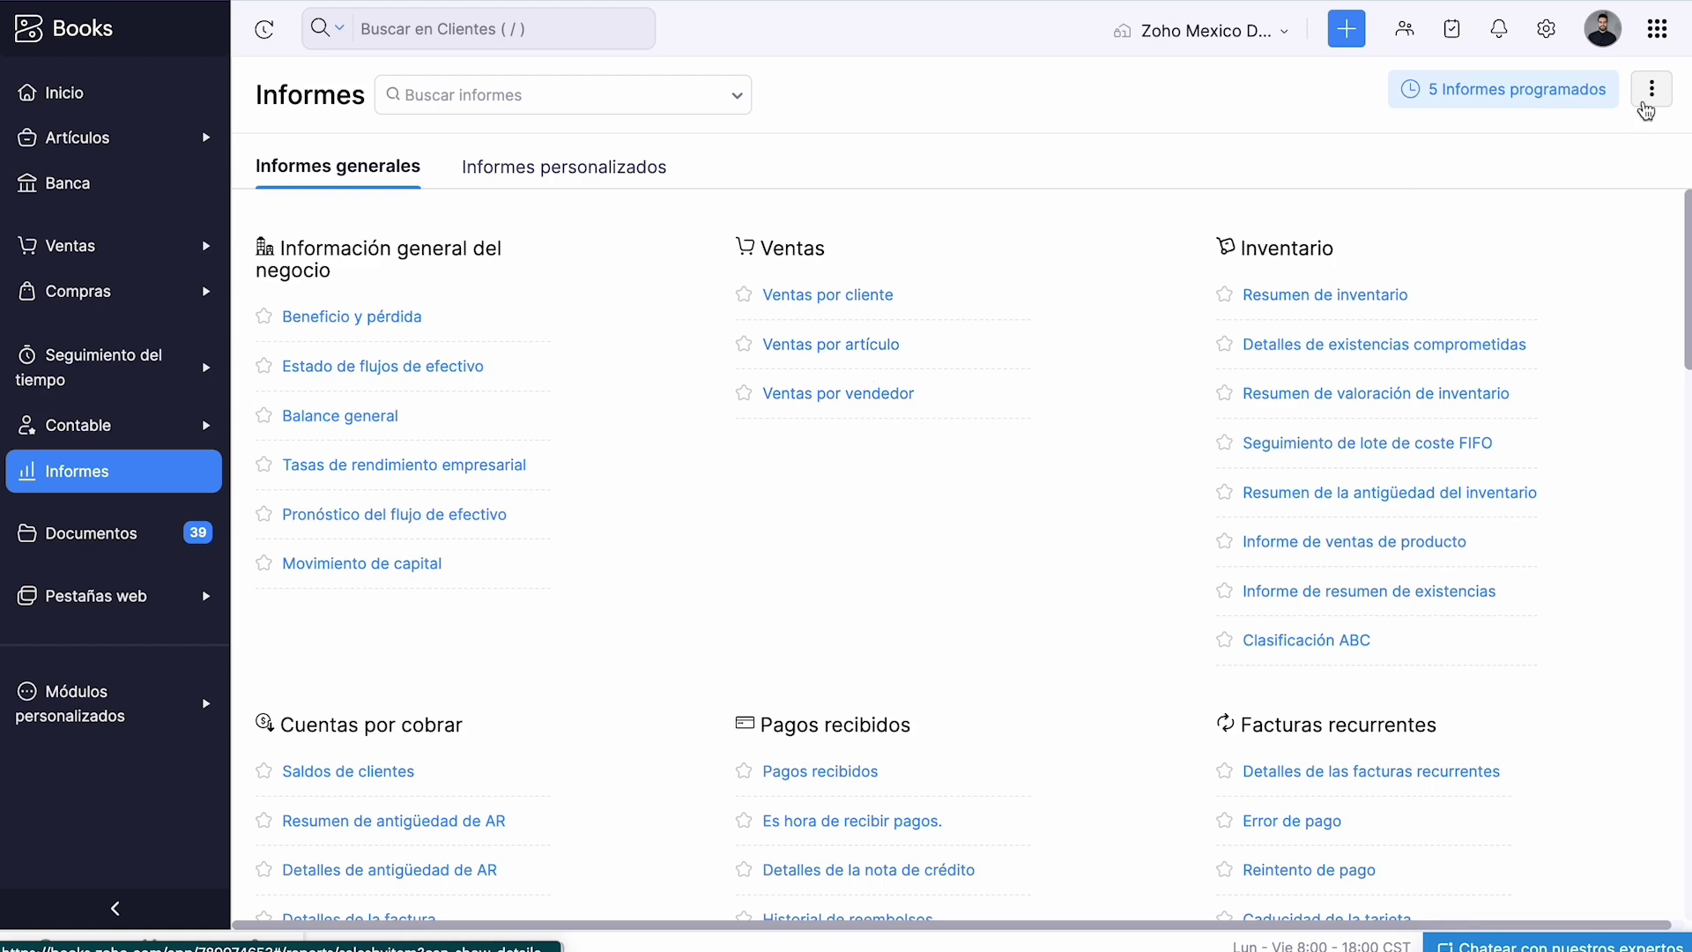
pyautogui.click(1653, 91)
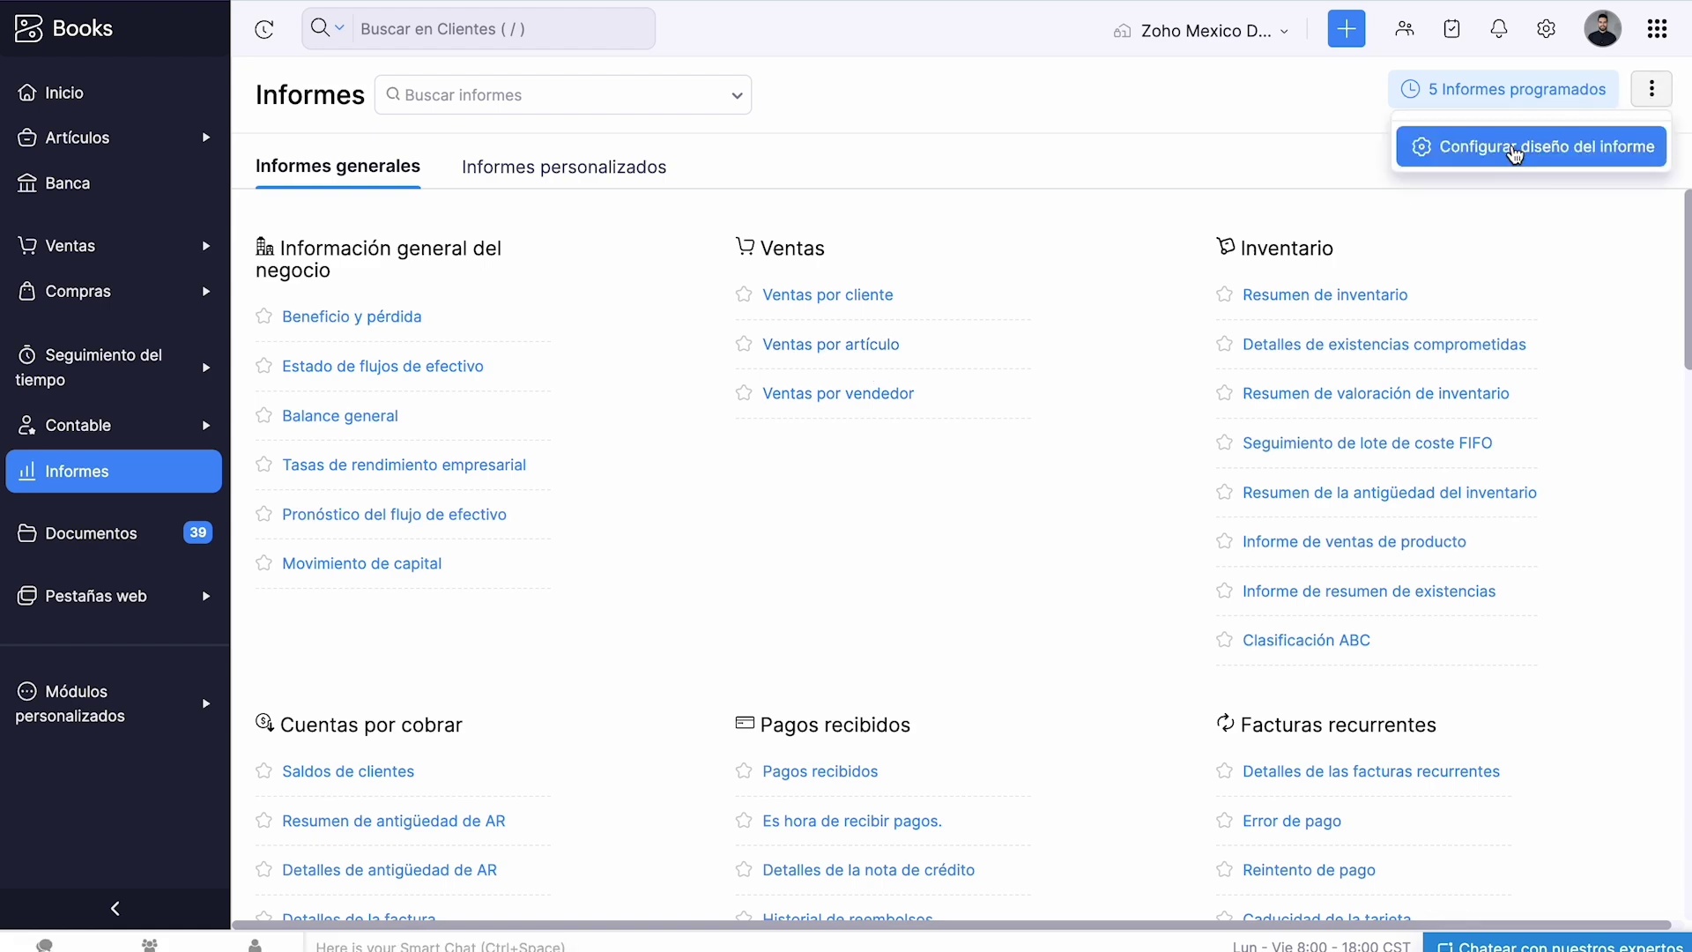
pyautogui.click(1413, 146)
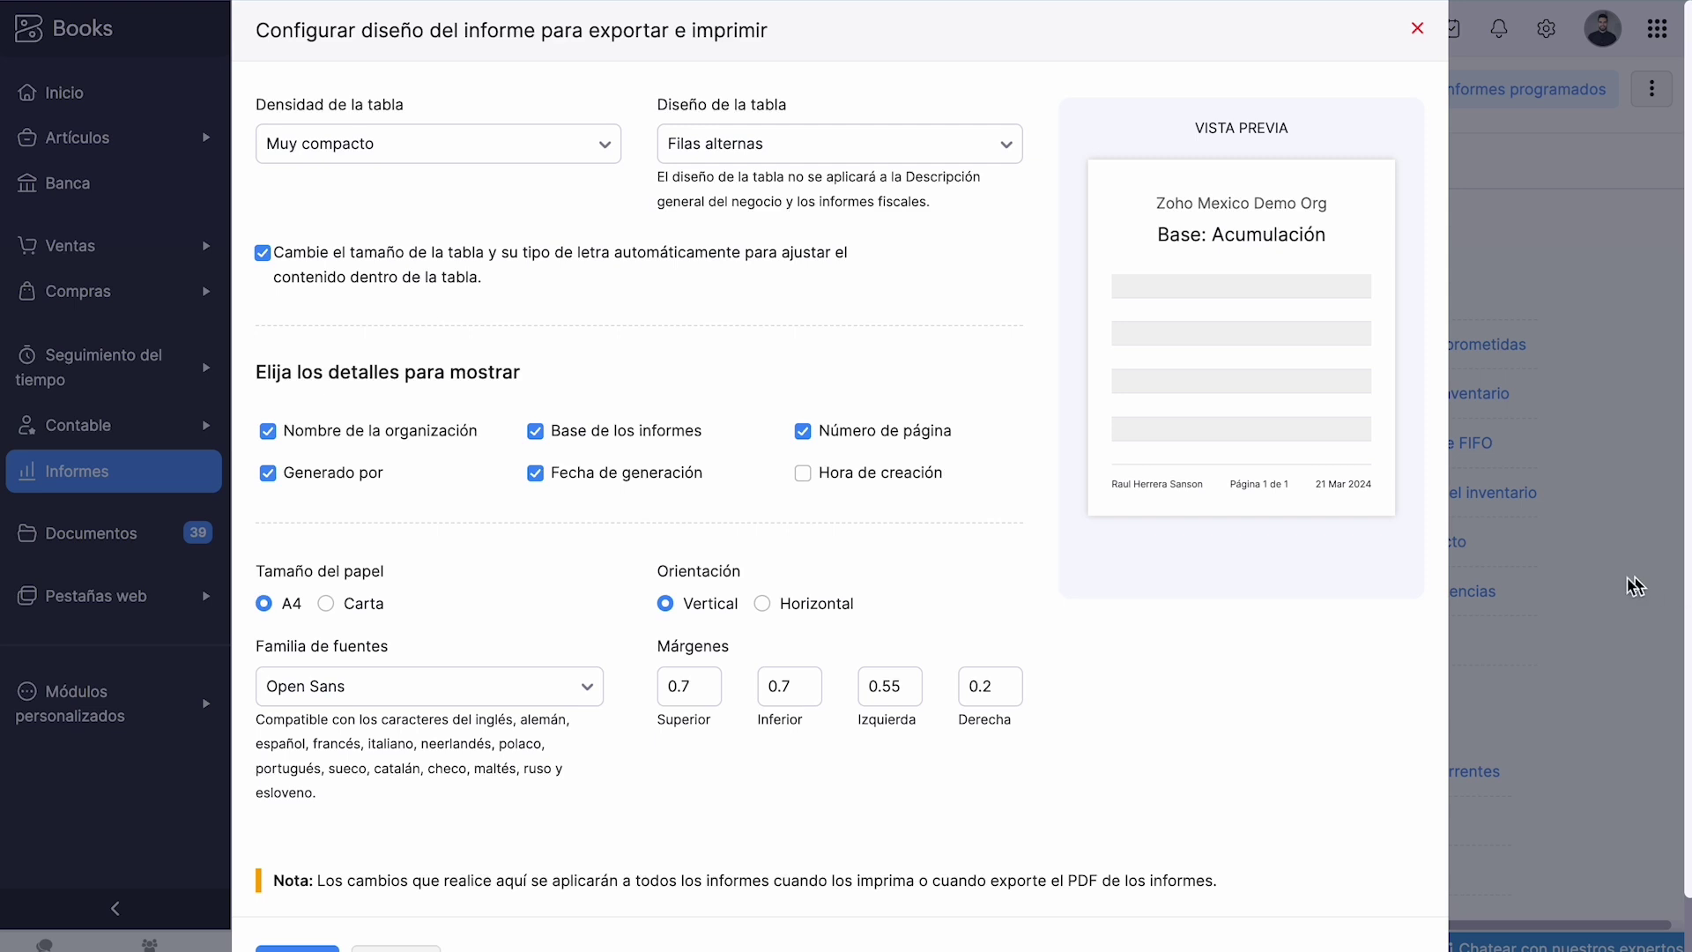
# Try the Clásico and Compacto table densities, and set the density back to Muy compacto
pyautogui.click(507, 144)
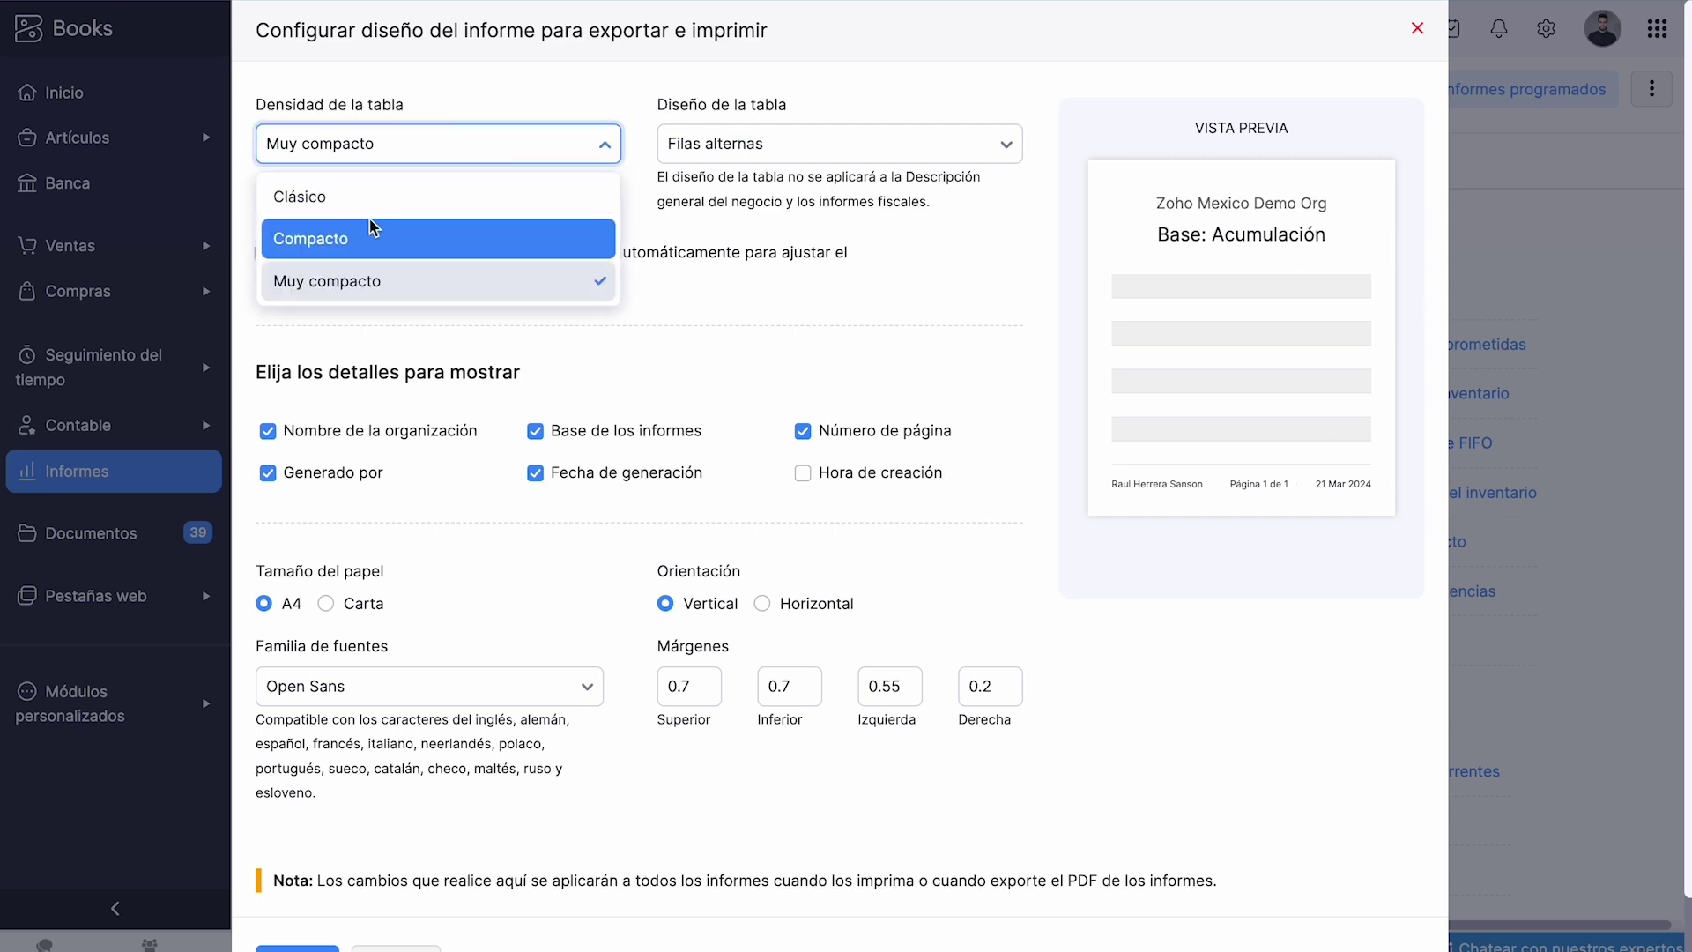
pyautogui.click(370, 191)
pyautogui.click(412, 148)
pyautogui.click(380, 234)
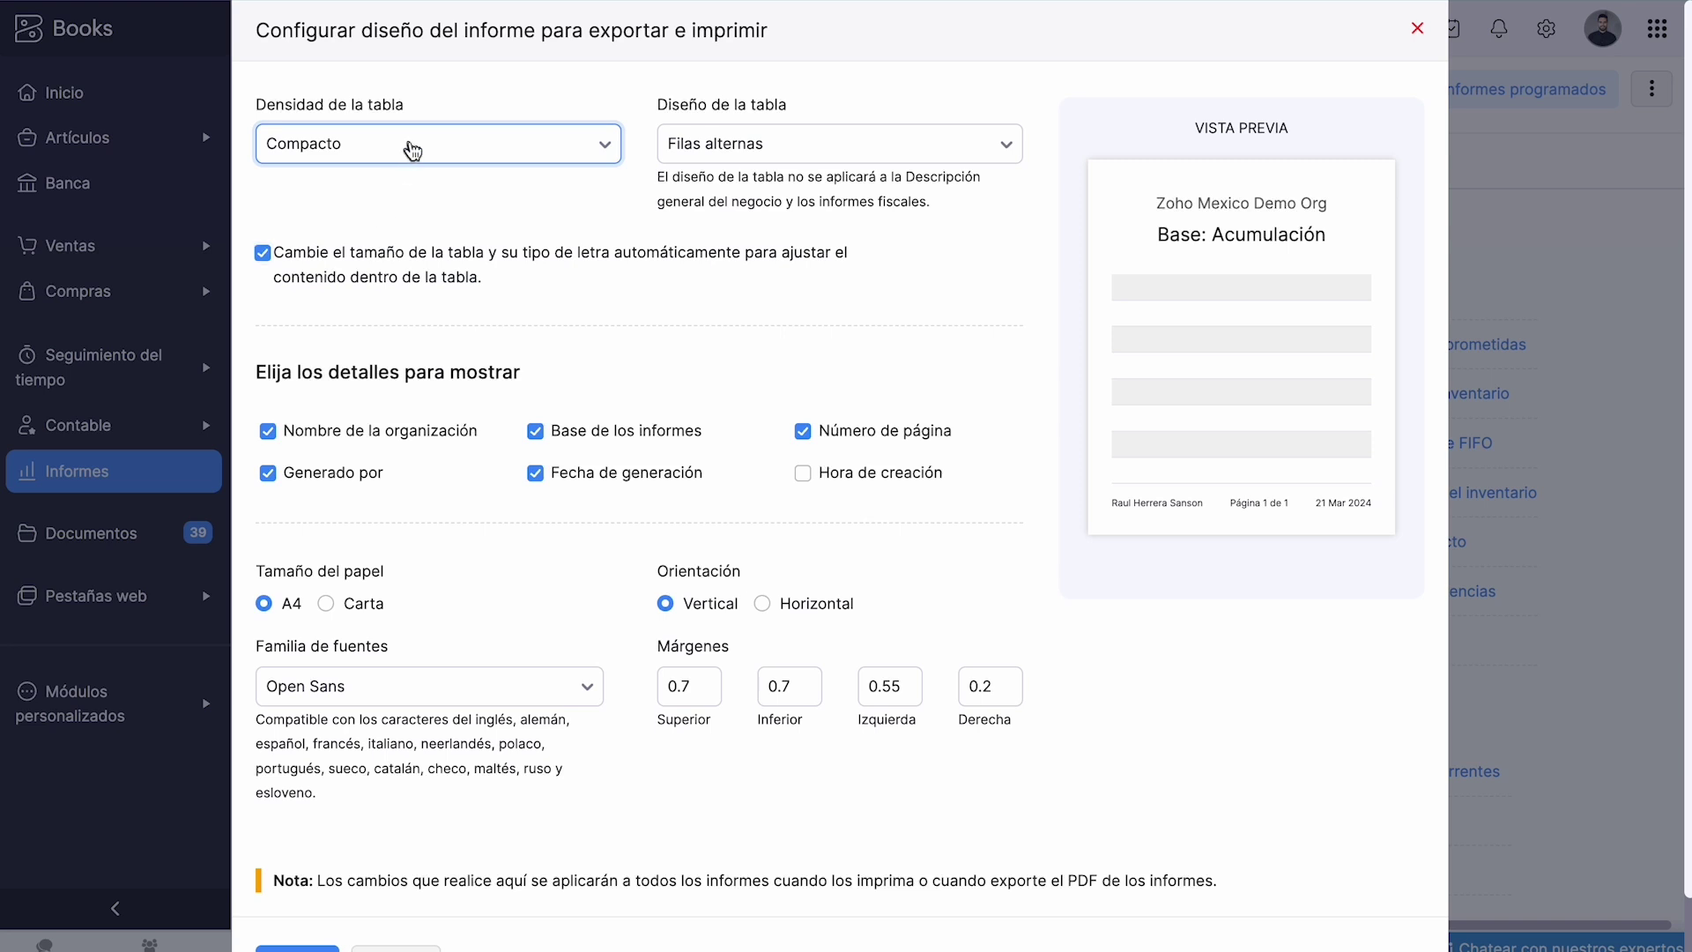
pyautogui.click(408, 149)
pyautogui.click(353, 282)
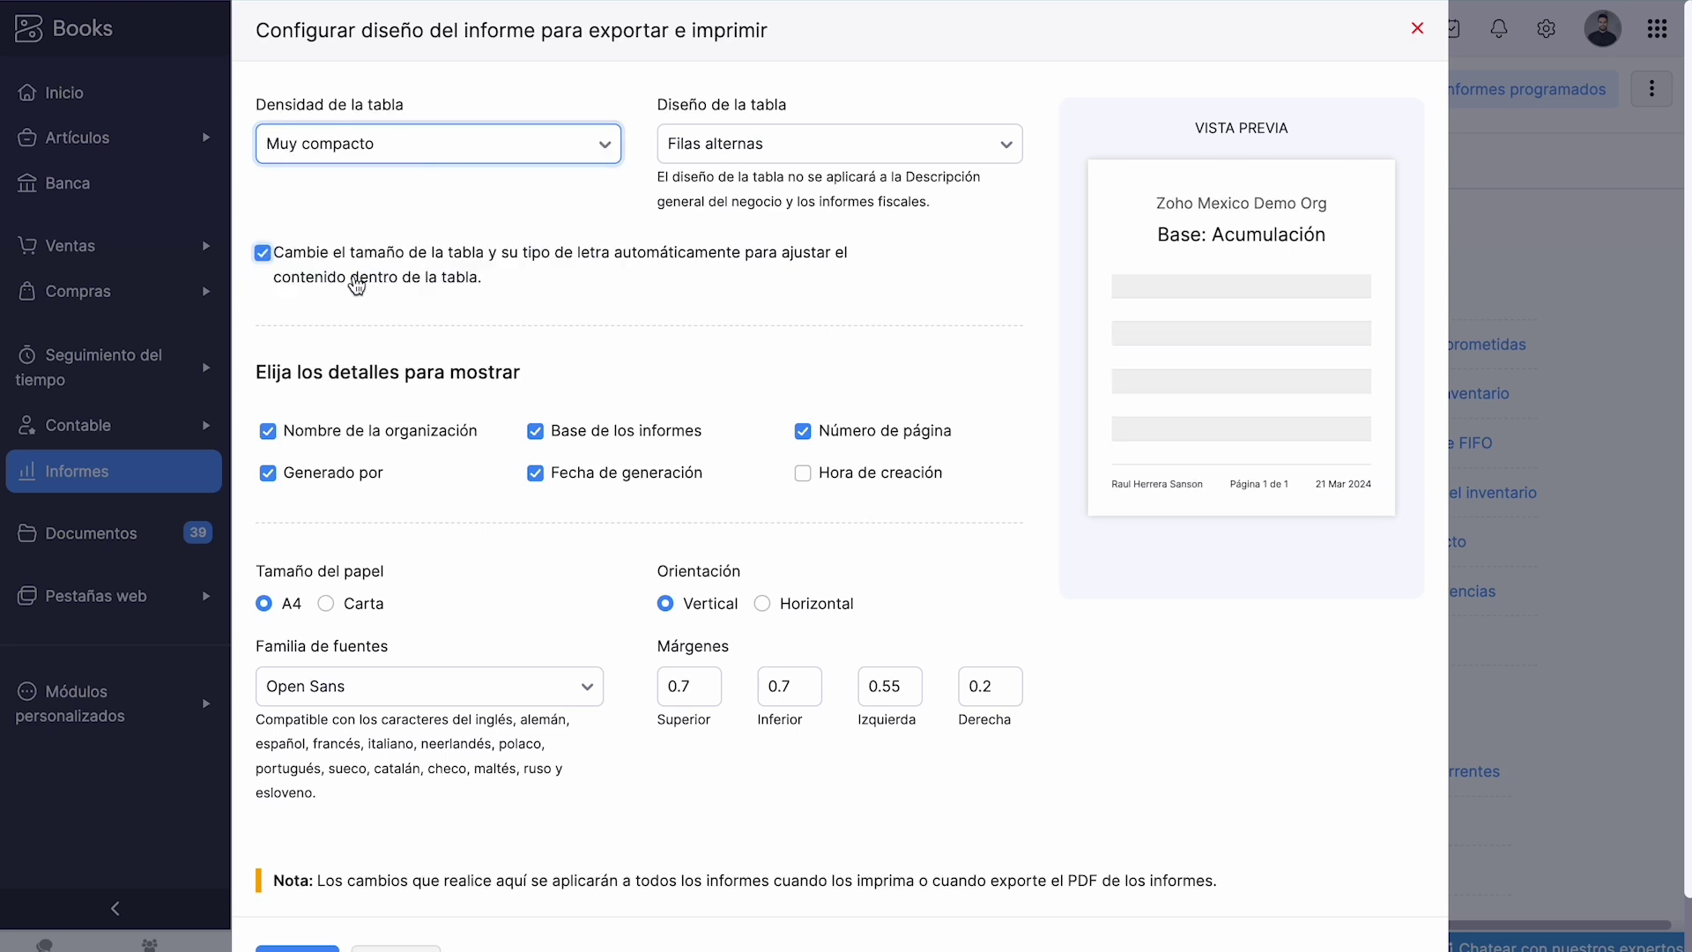
# Try the Con bordes table design, settle on Columnas alternas, and include Hora de creación in the displayed details
pyautogui.click(759, 158)
pyautogui.click(724, 247)
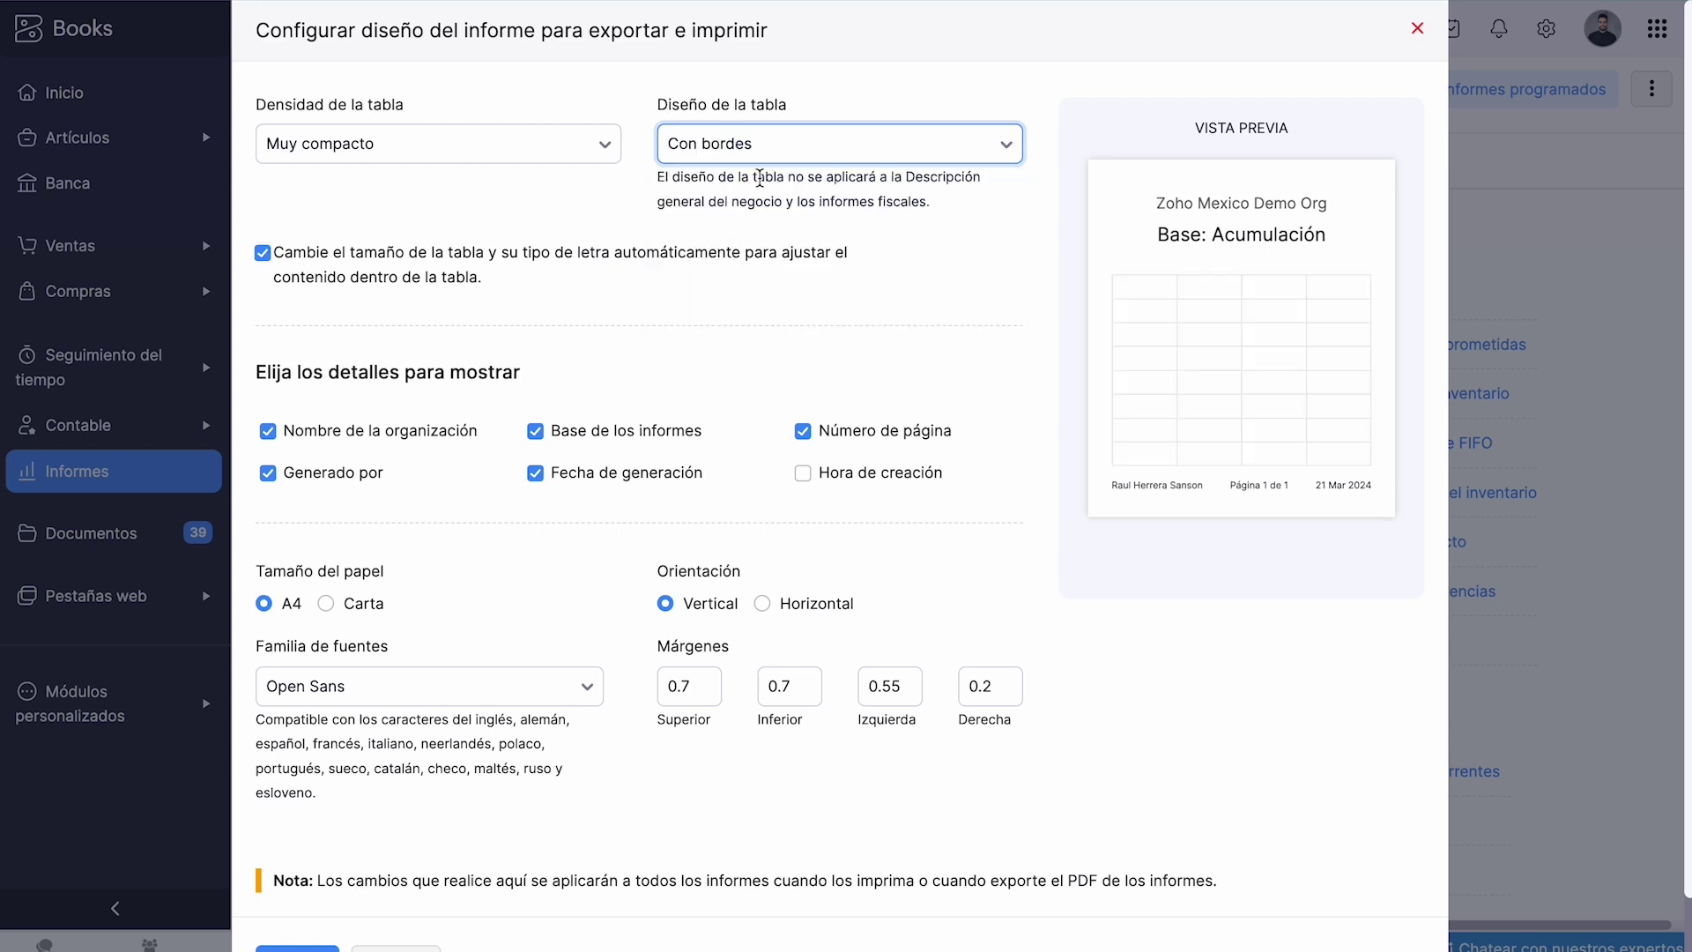
pyautogui.click(760, 159)
pyautogui.click(725, 333)
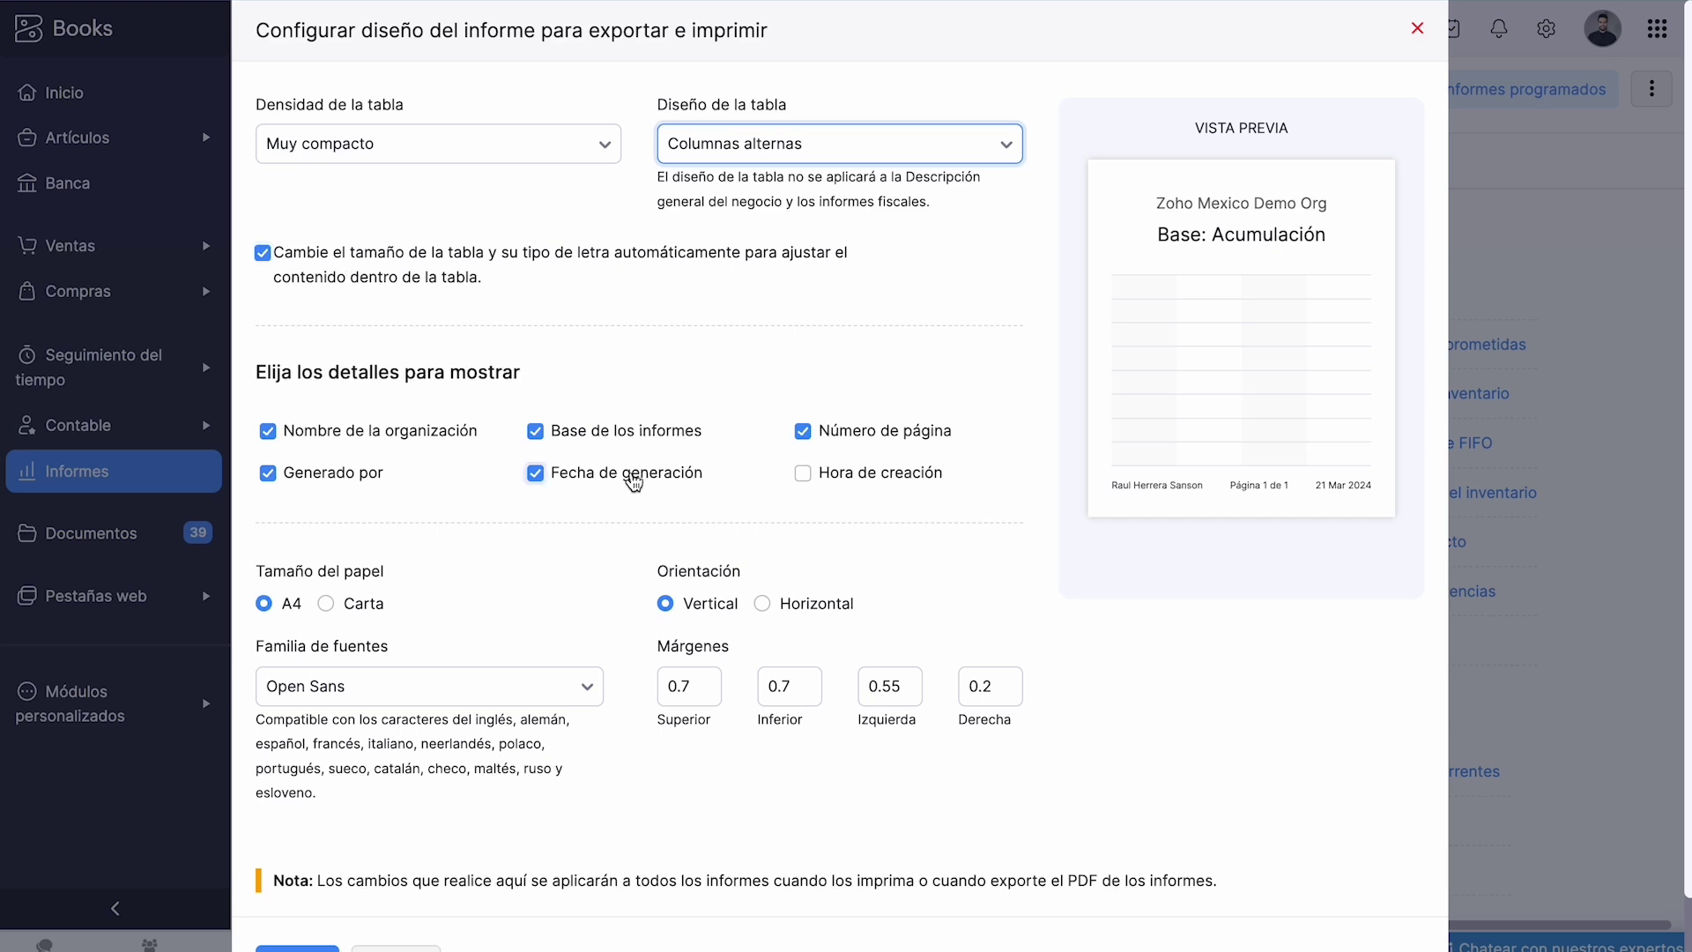
pyautogui.click(803, 475)
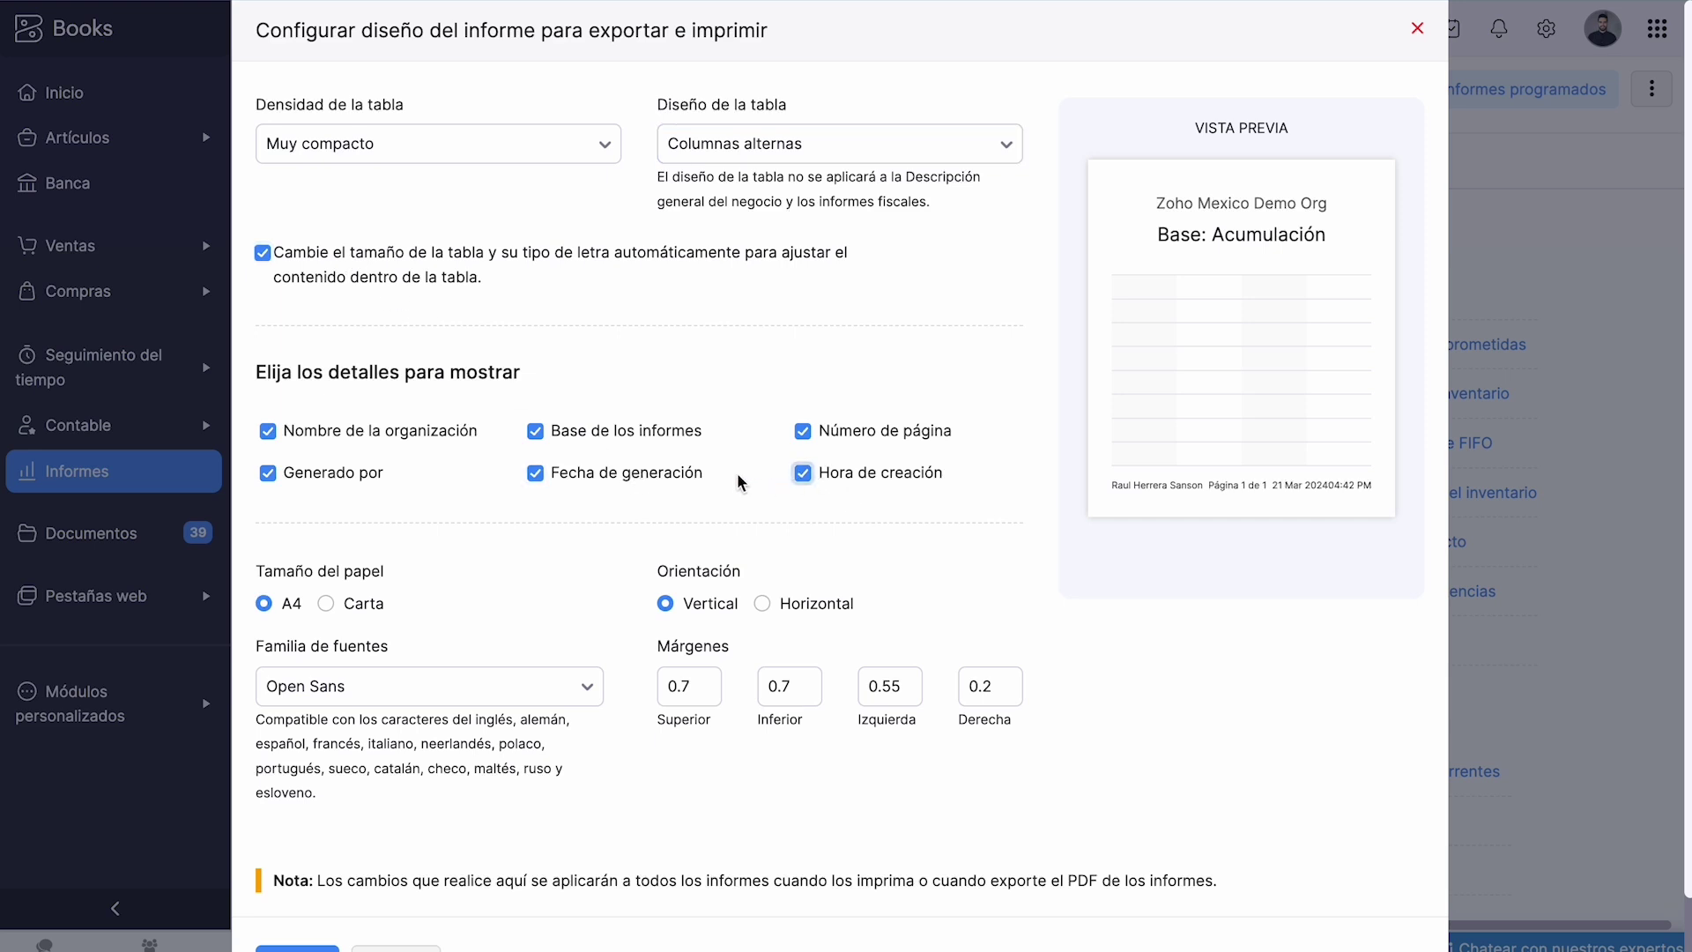
# Set the paper size to Carta and the font to Helvética, try Horizontal orientation but keep Vertical, and save the report layout
pyautogui.scroll(-1, 741, 480)
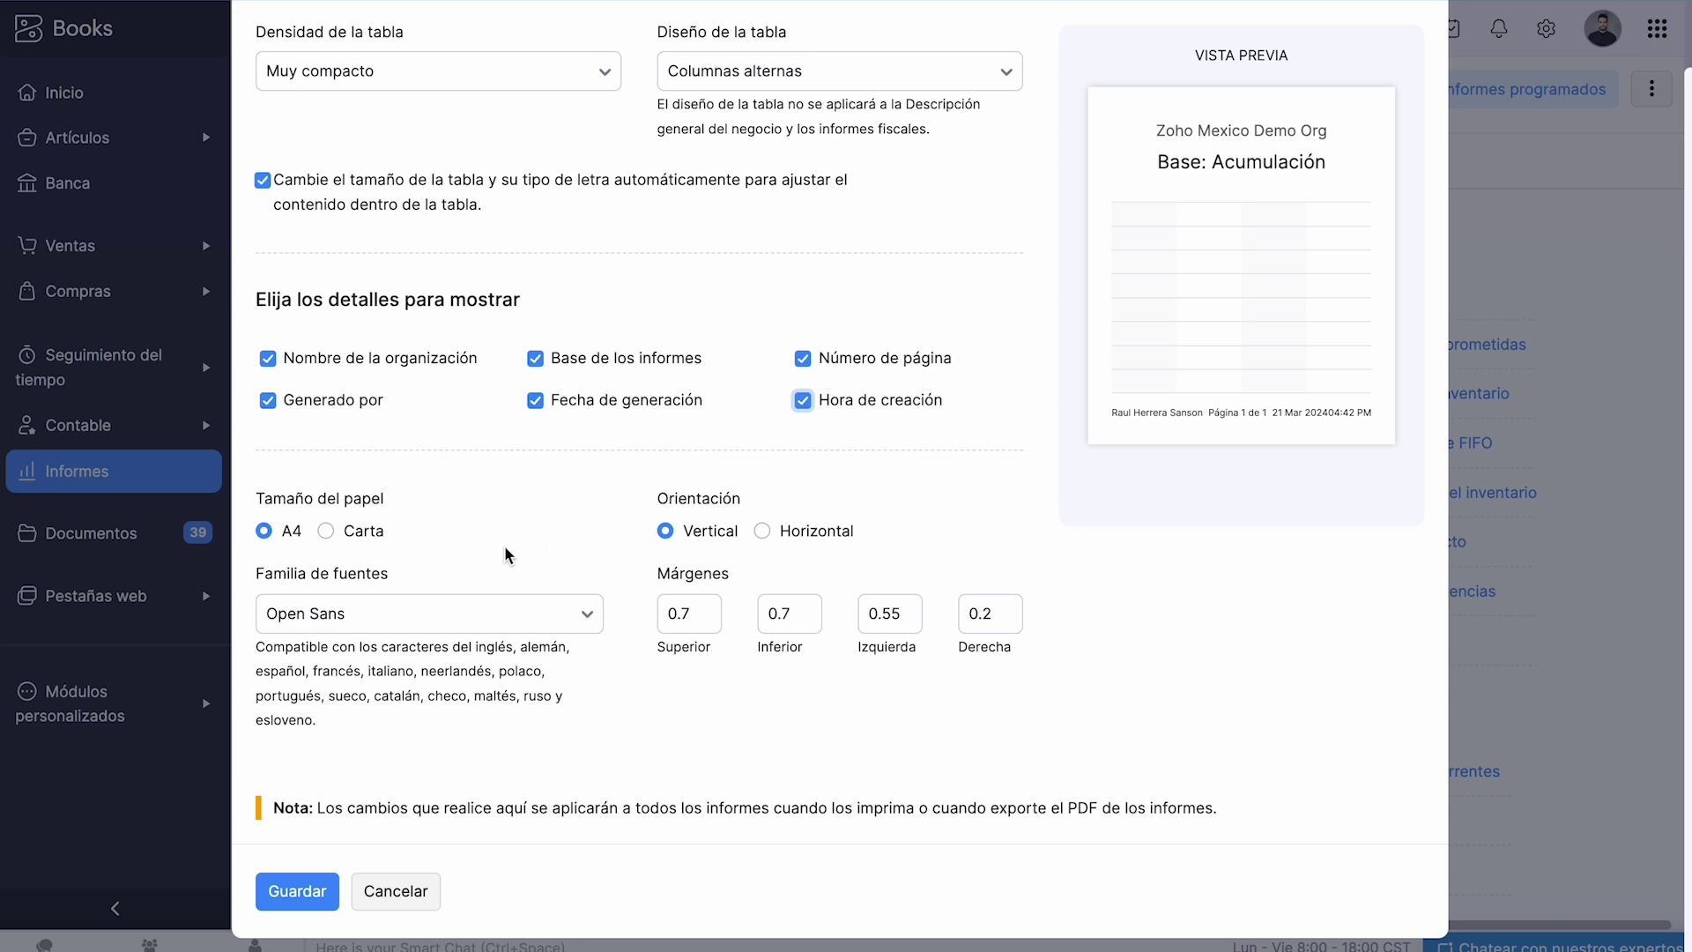
pyautogui.click(328, 531)
pyautogui.click(472, 615)
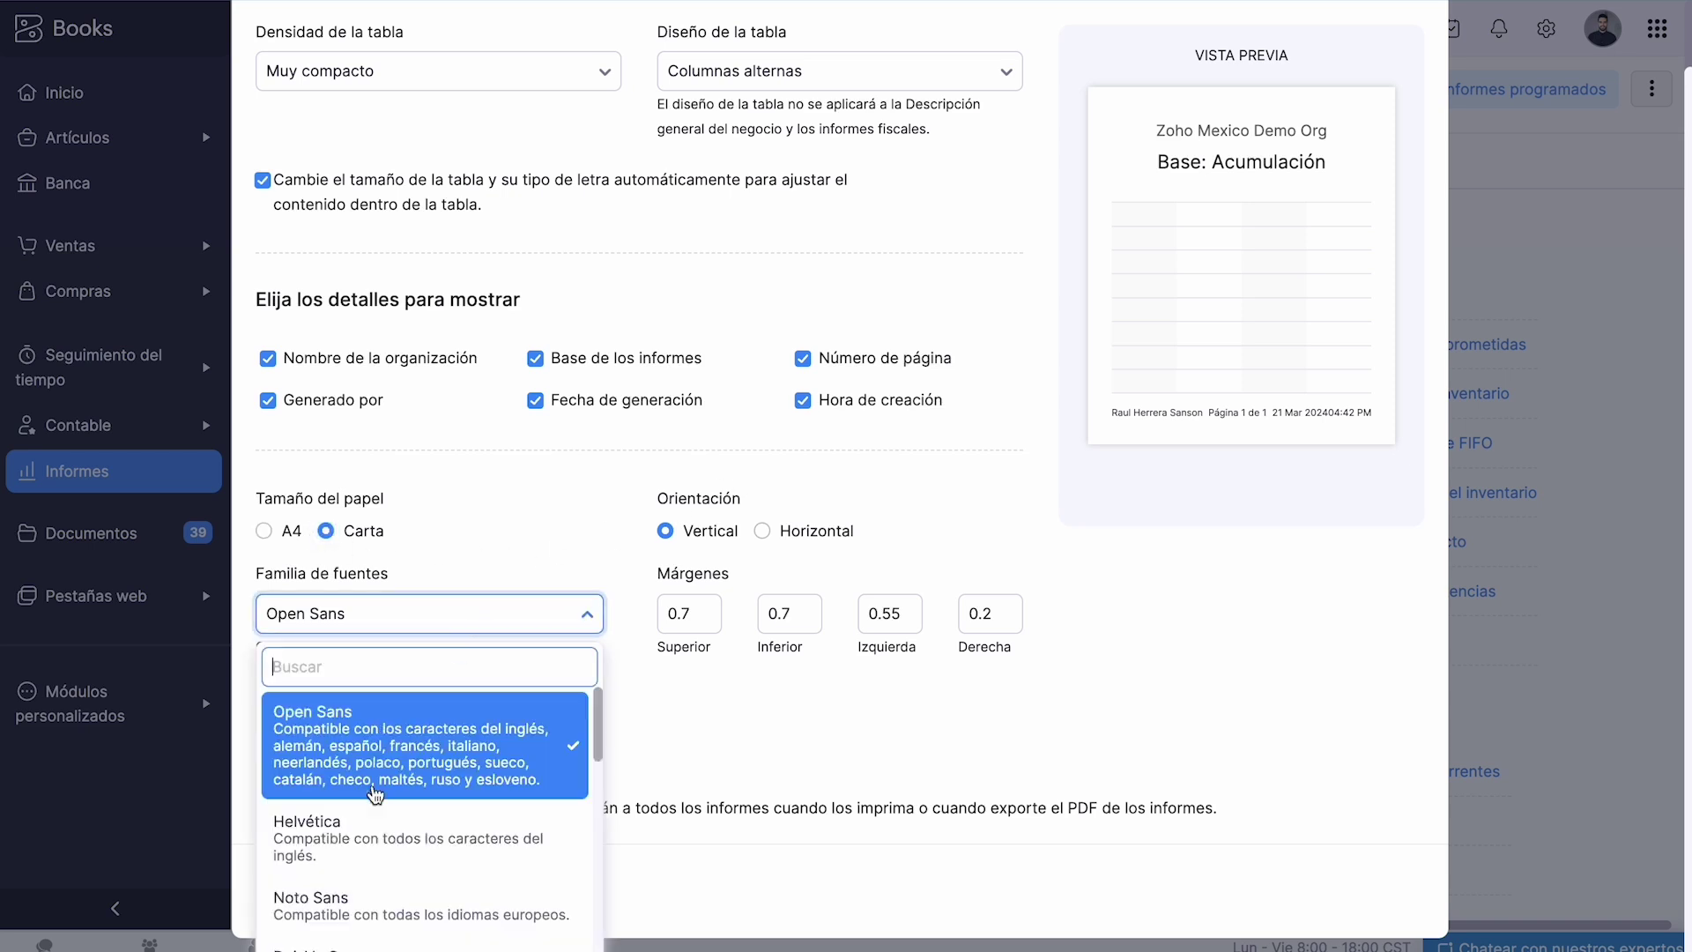
pyautogui.click(353, 824)
pyautogui.click(768, 603)
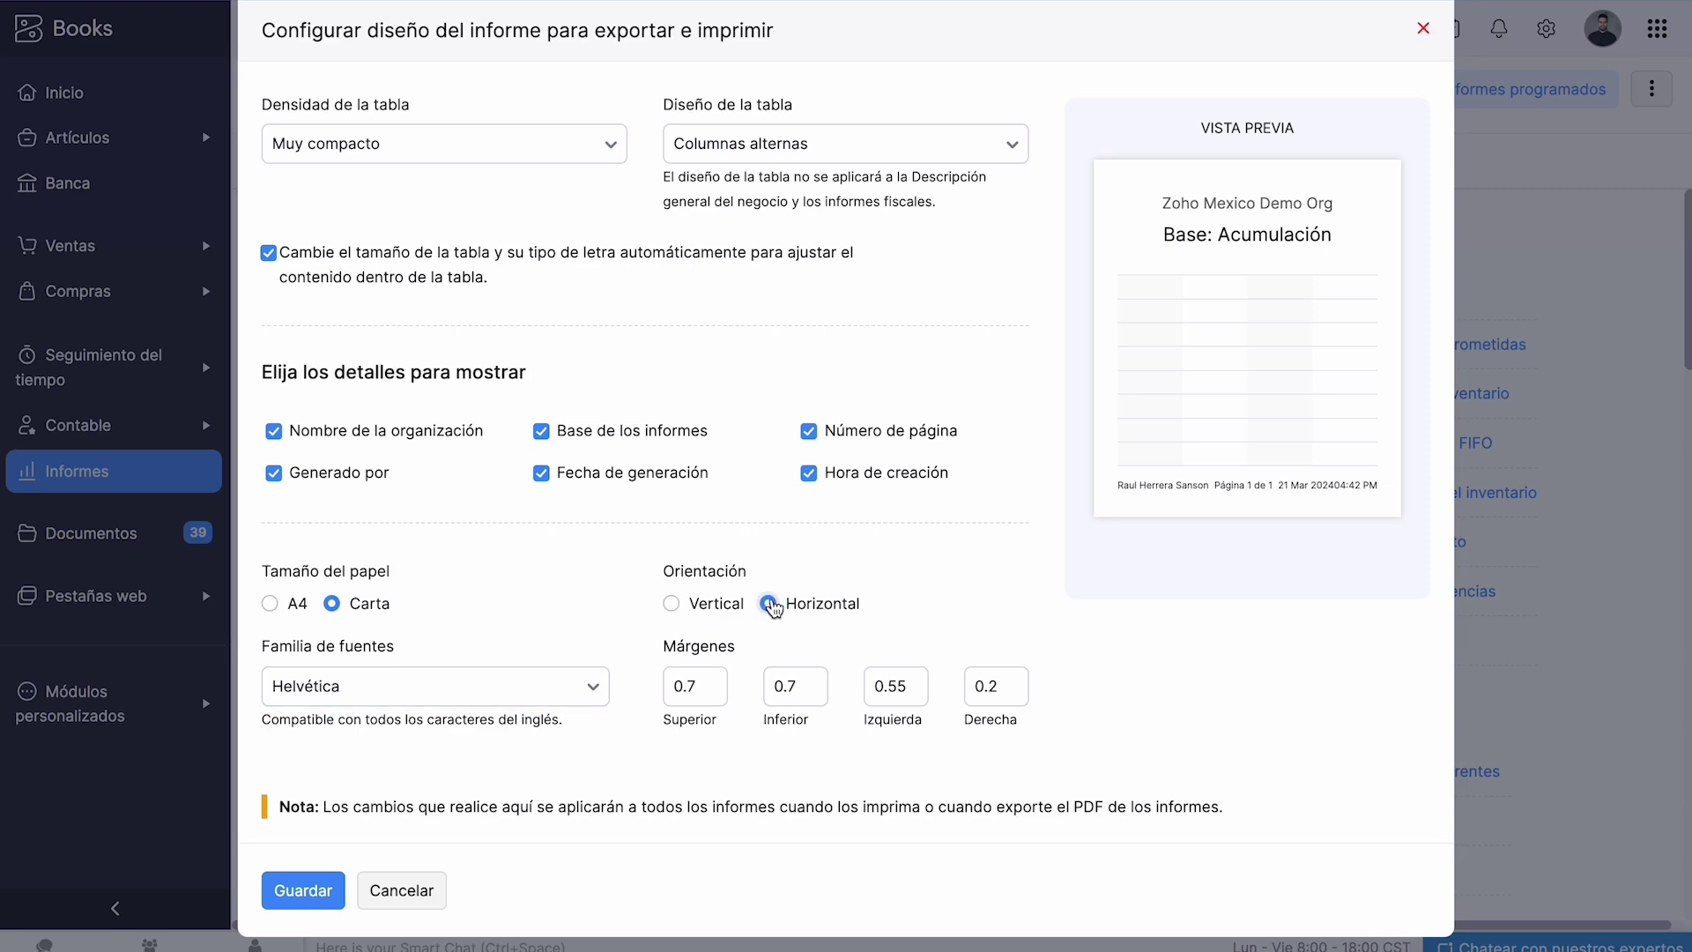
pyautogui.click(670, 605)
pyautogui.click(309, 891)
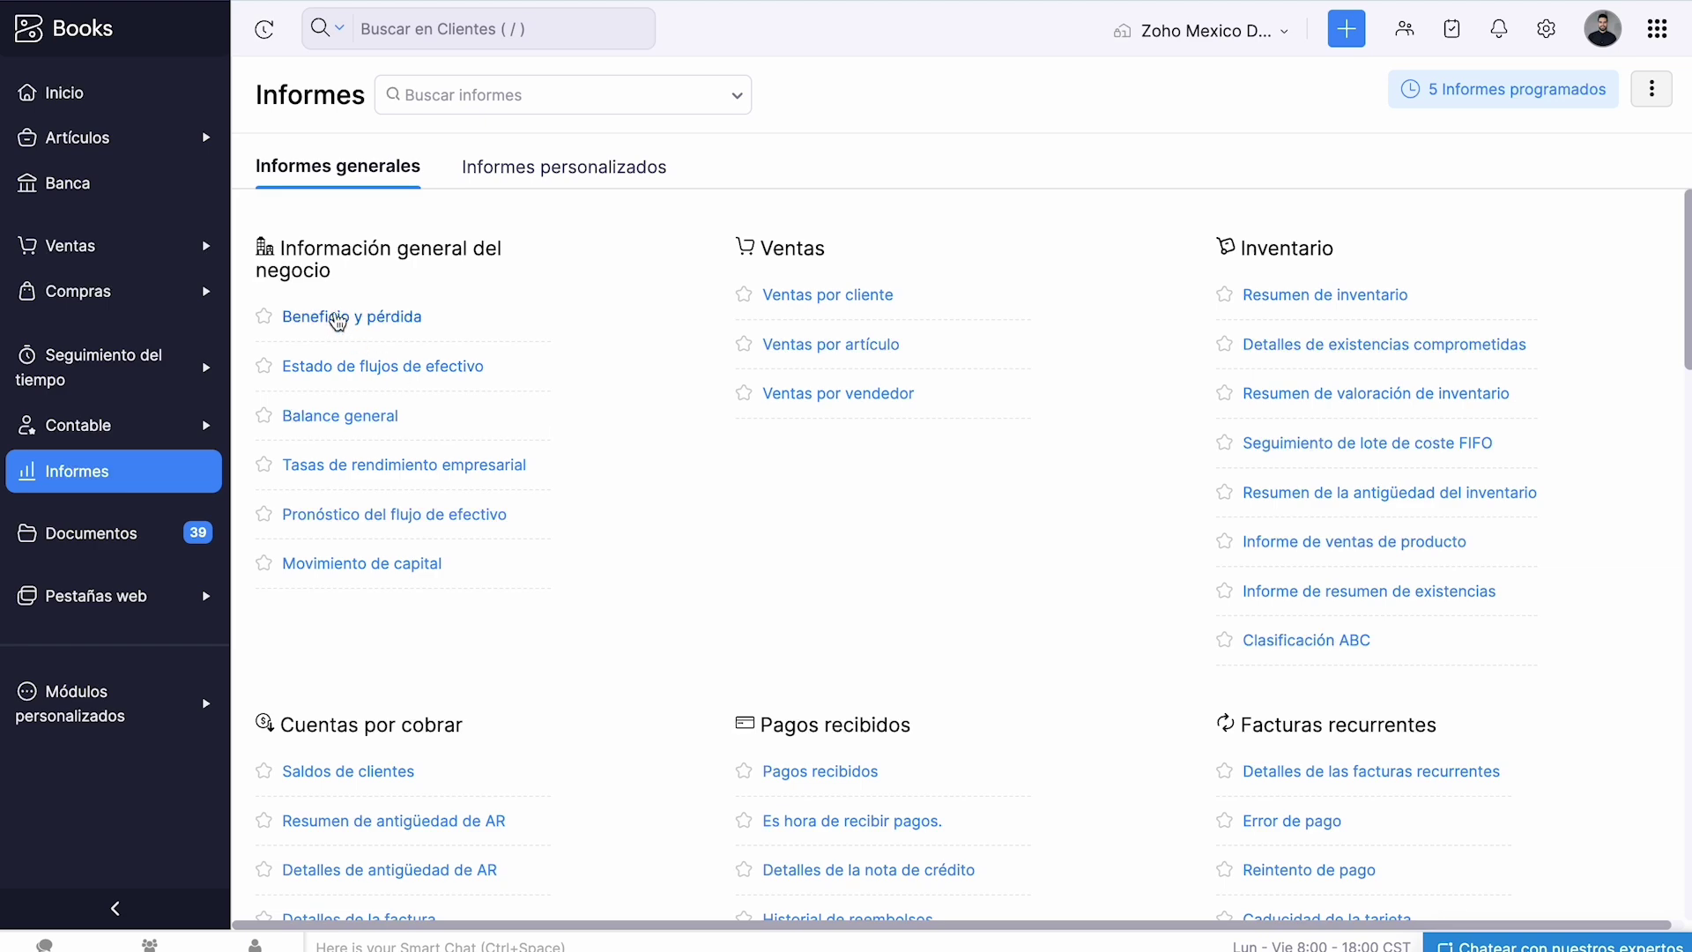
# Open the customization settings of the Beneficio y pérdida report and choose Año anterior as the date range
pyautogui.click(337, 319)
pyautogui.click(449, 97)
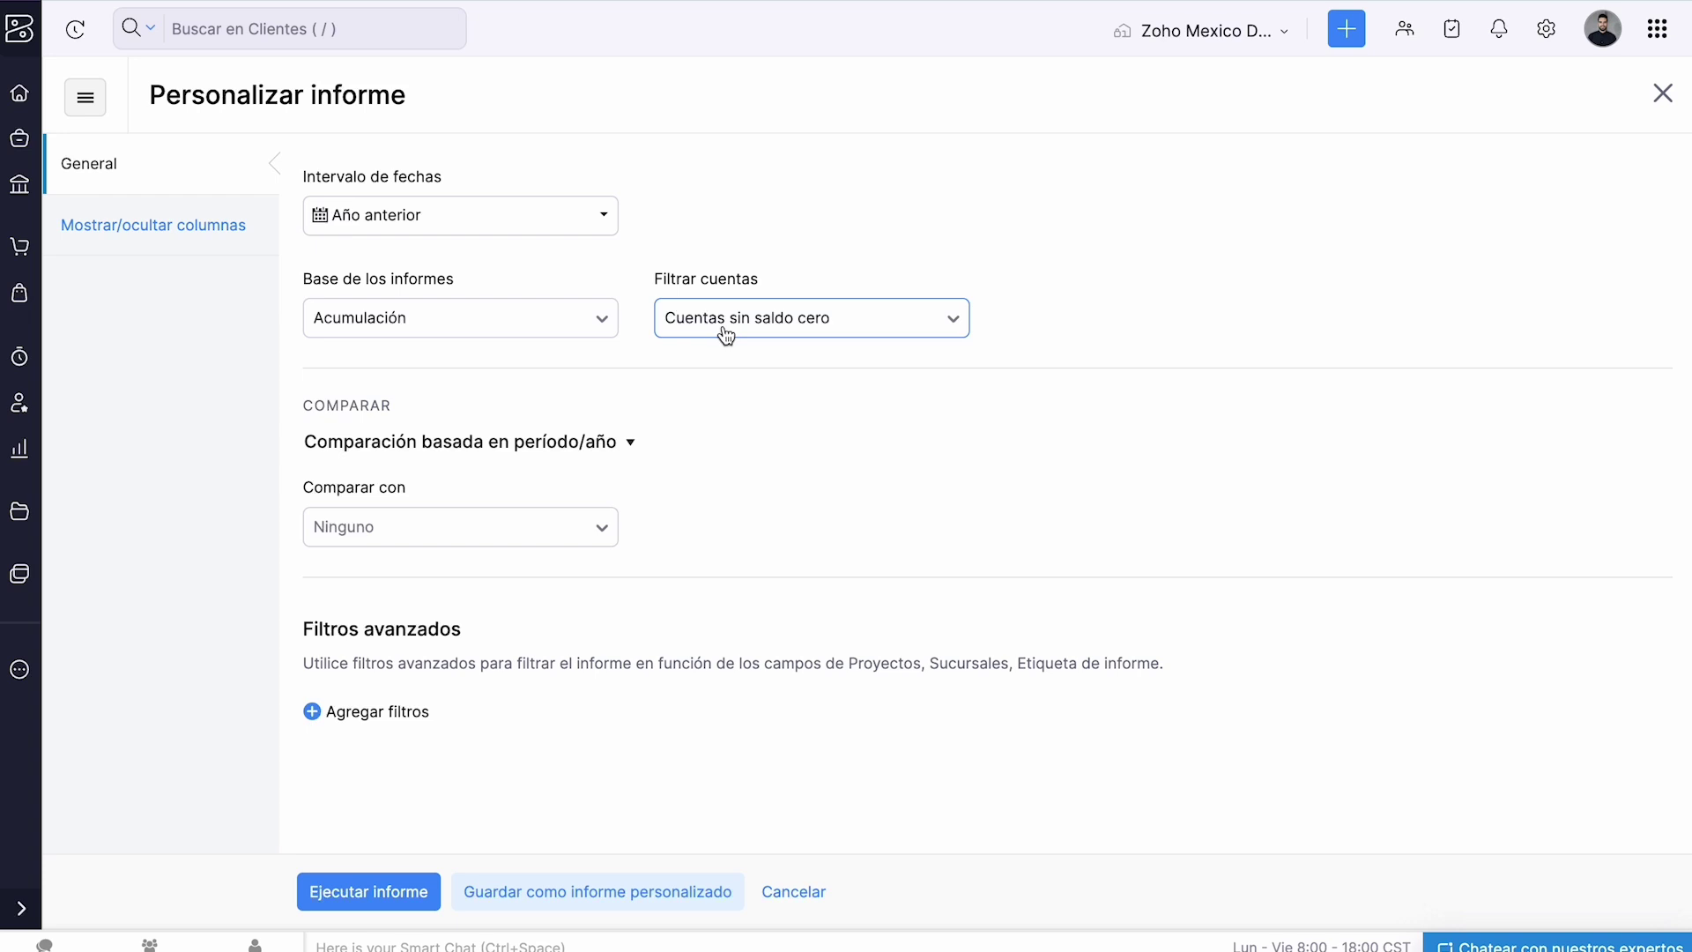
pyautogui.click(554, 218)
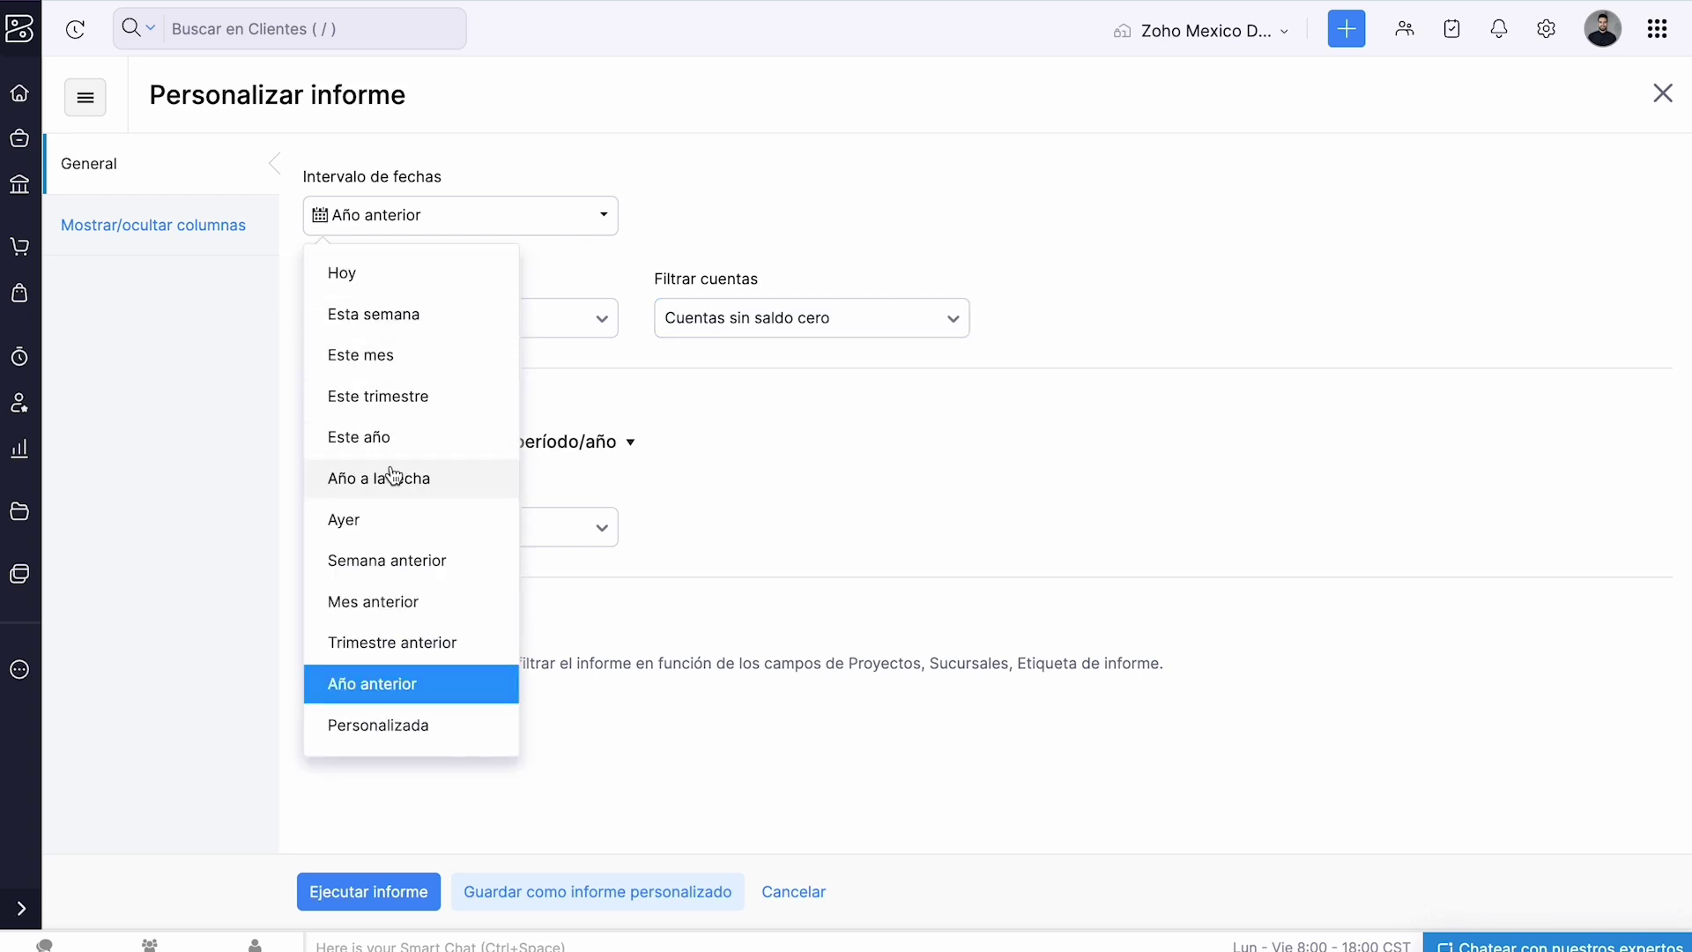
pyautogui.click(349, 681)
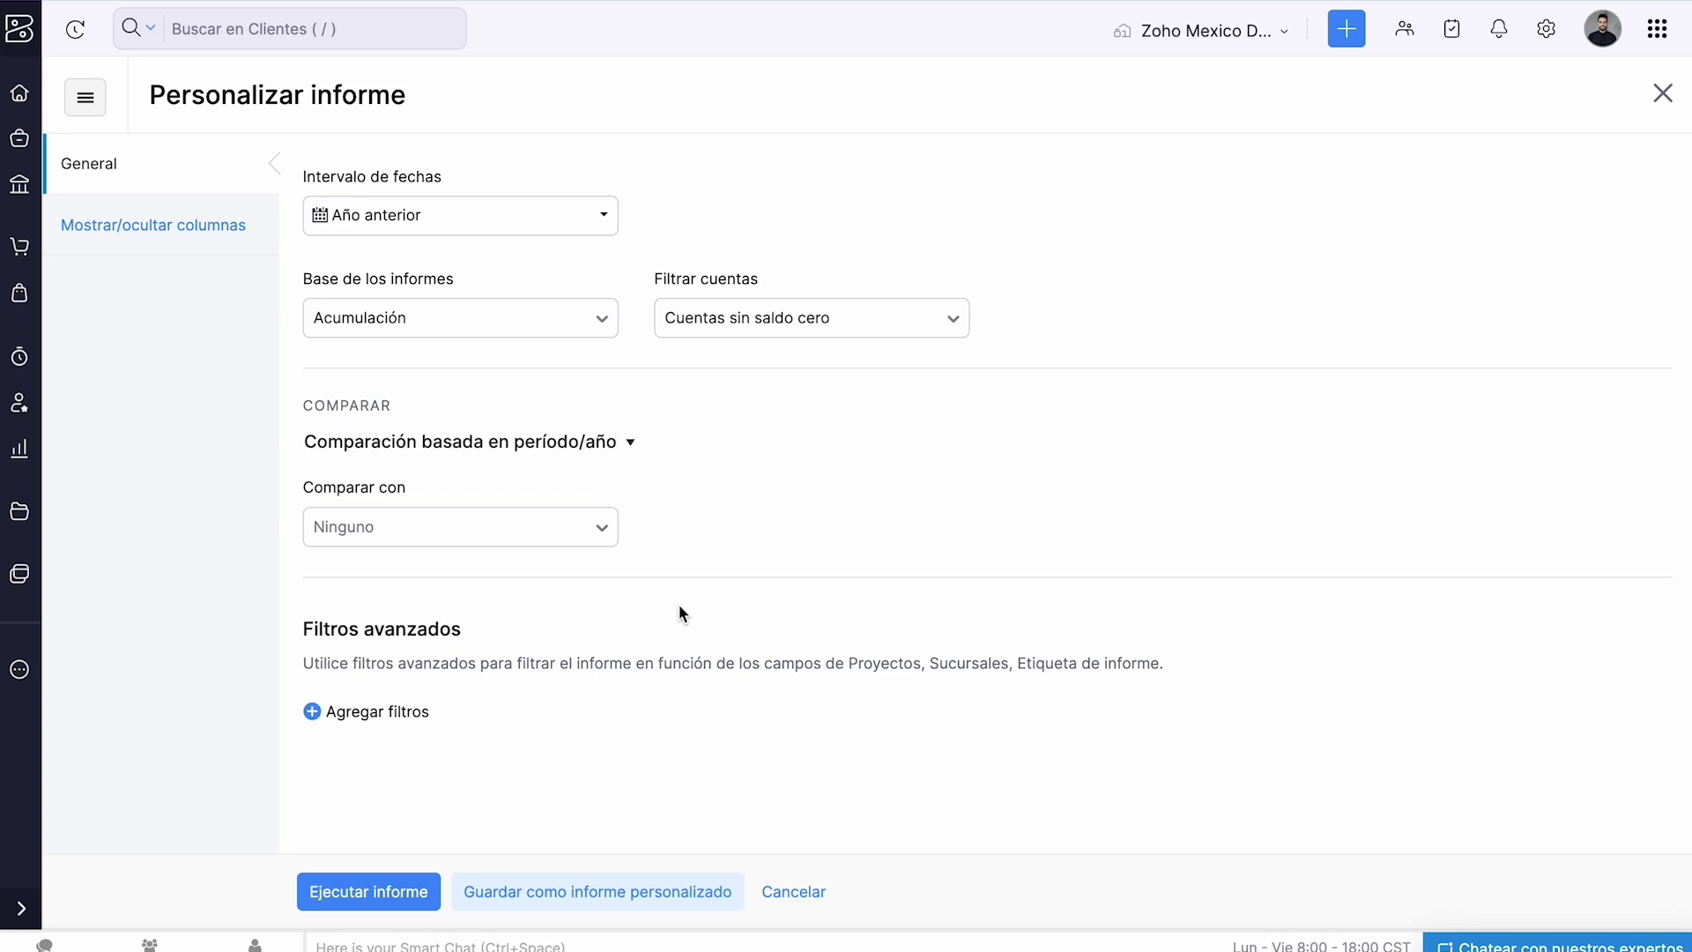
# Try Efectivo as the report basis and set it back to Acumulación
pyautogui.click(468, 320)
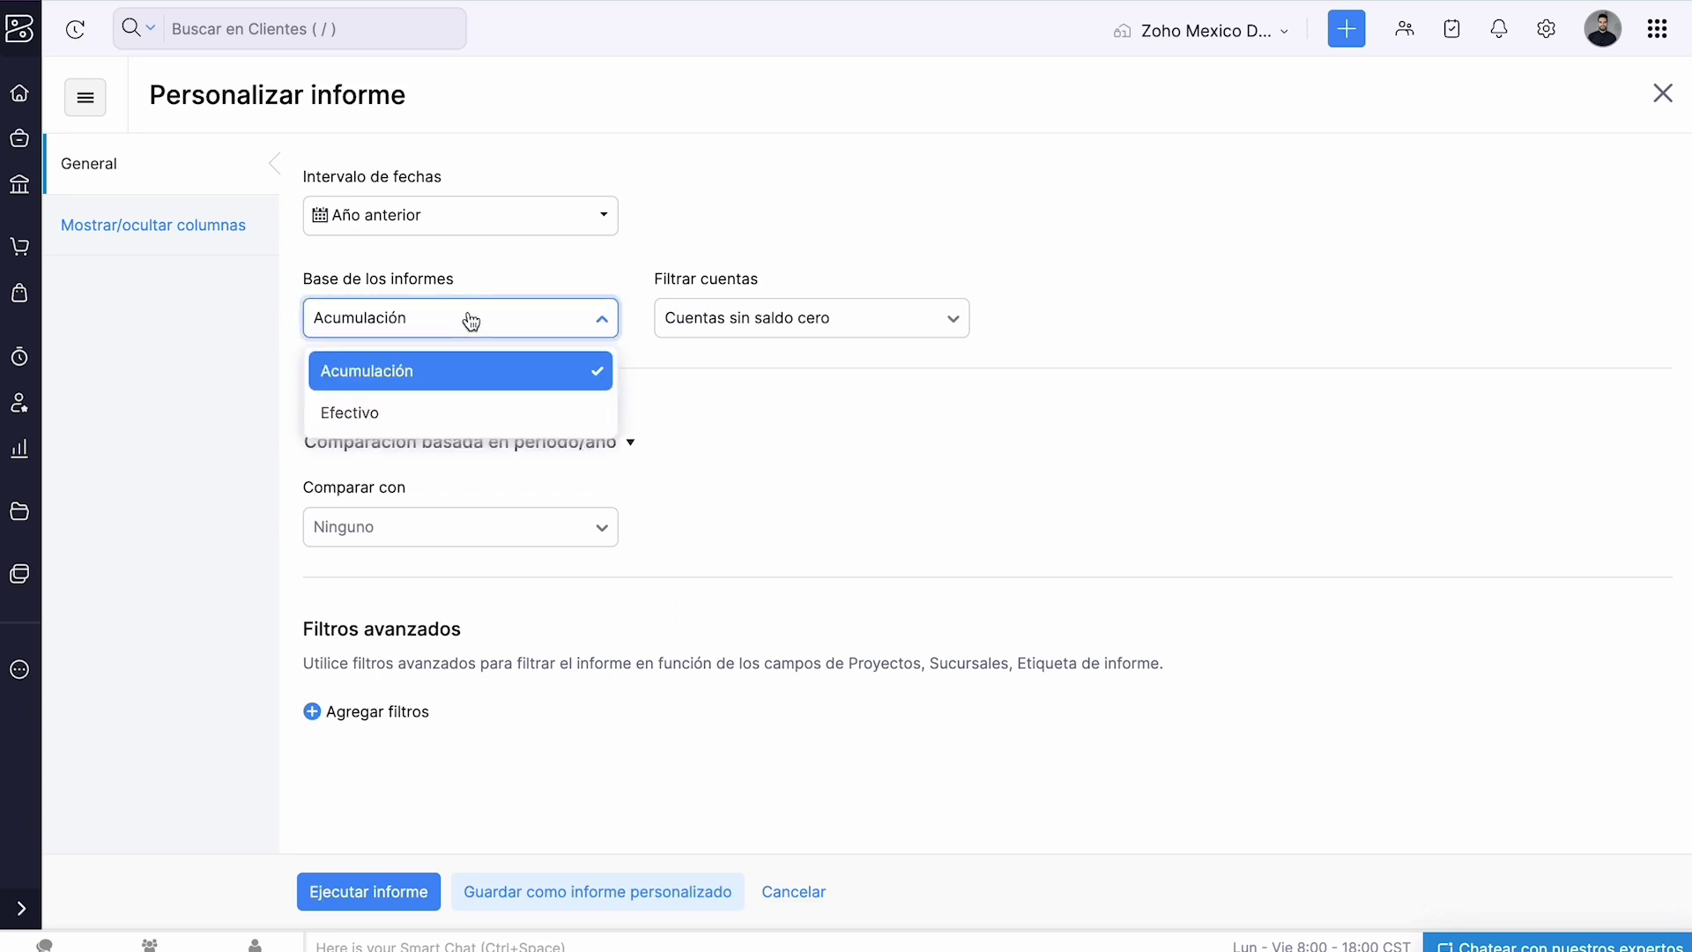
pyautogui.click(427, 413)
pyautogui.click(442, 324)
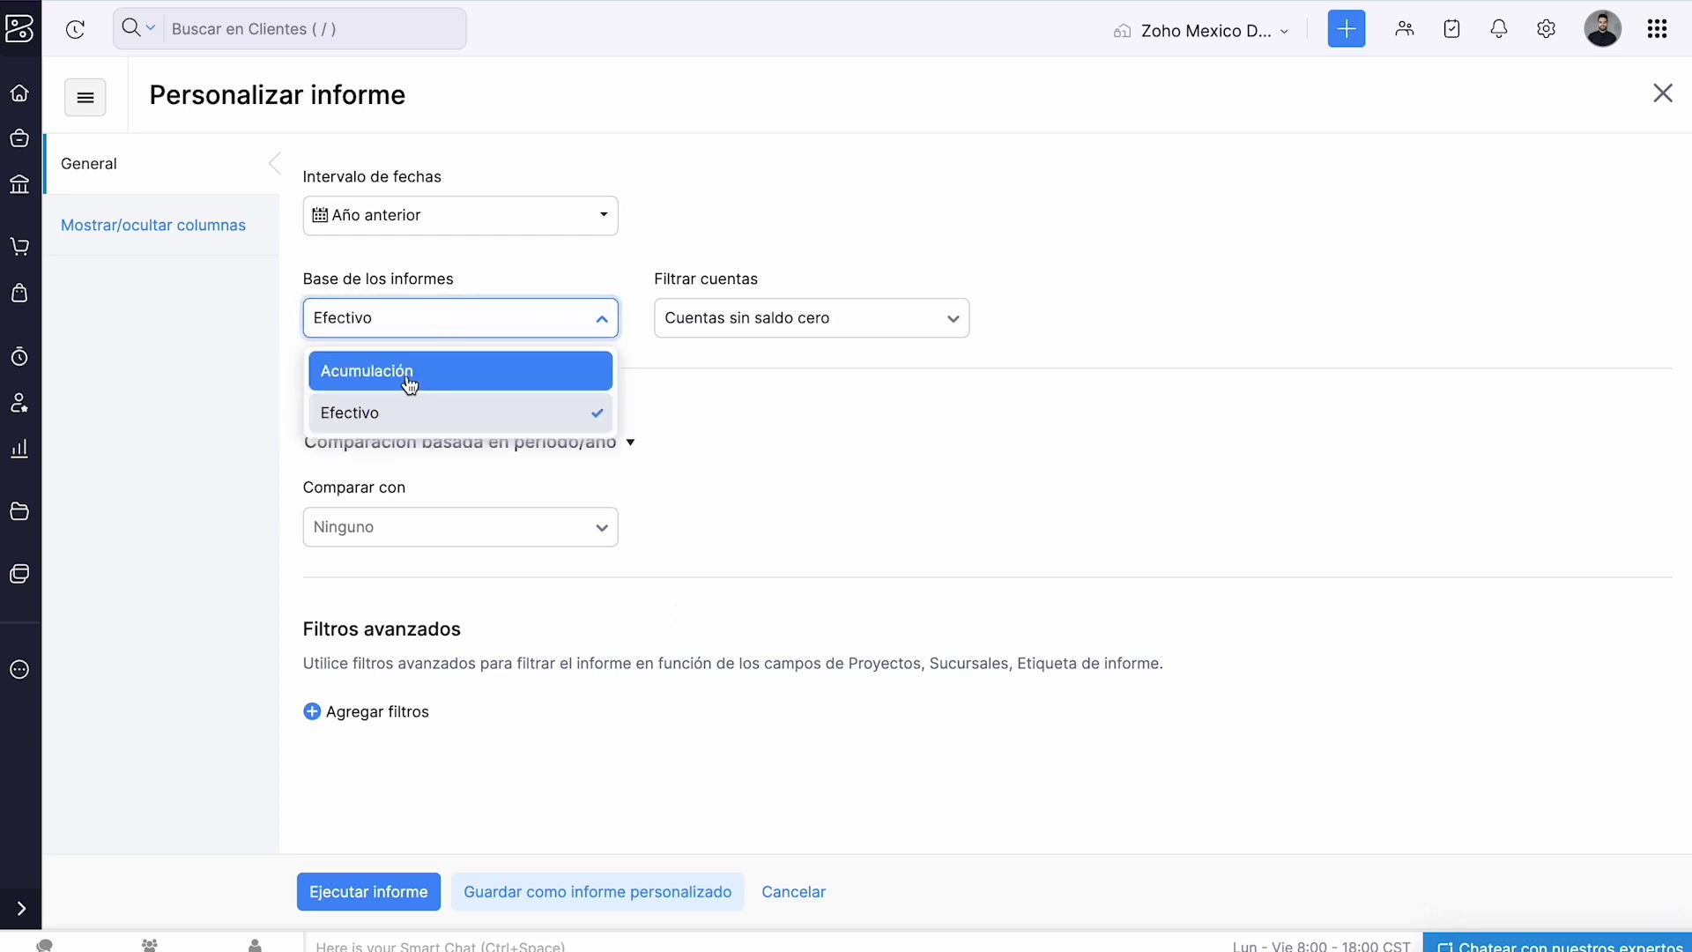
pyautogui.click(408, 379)
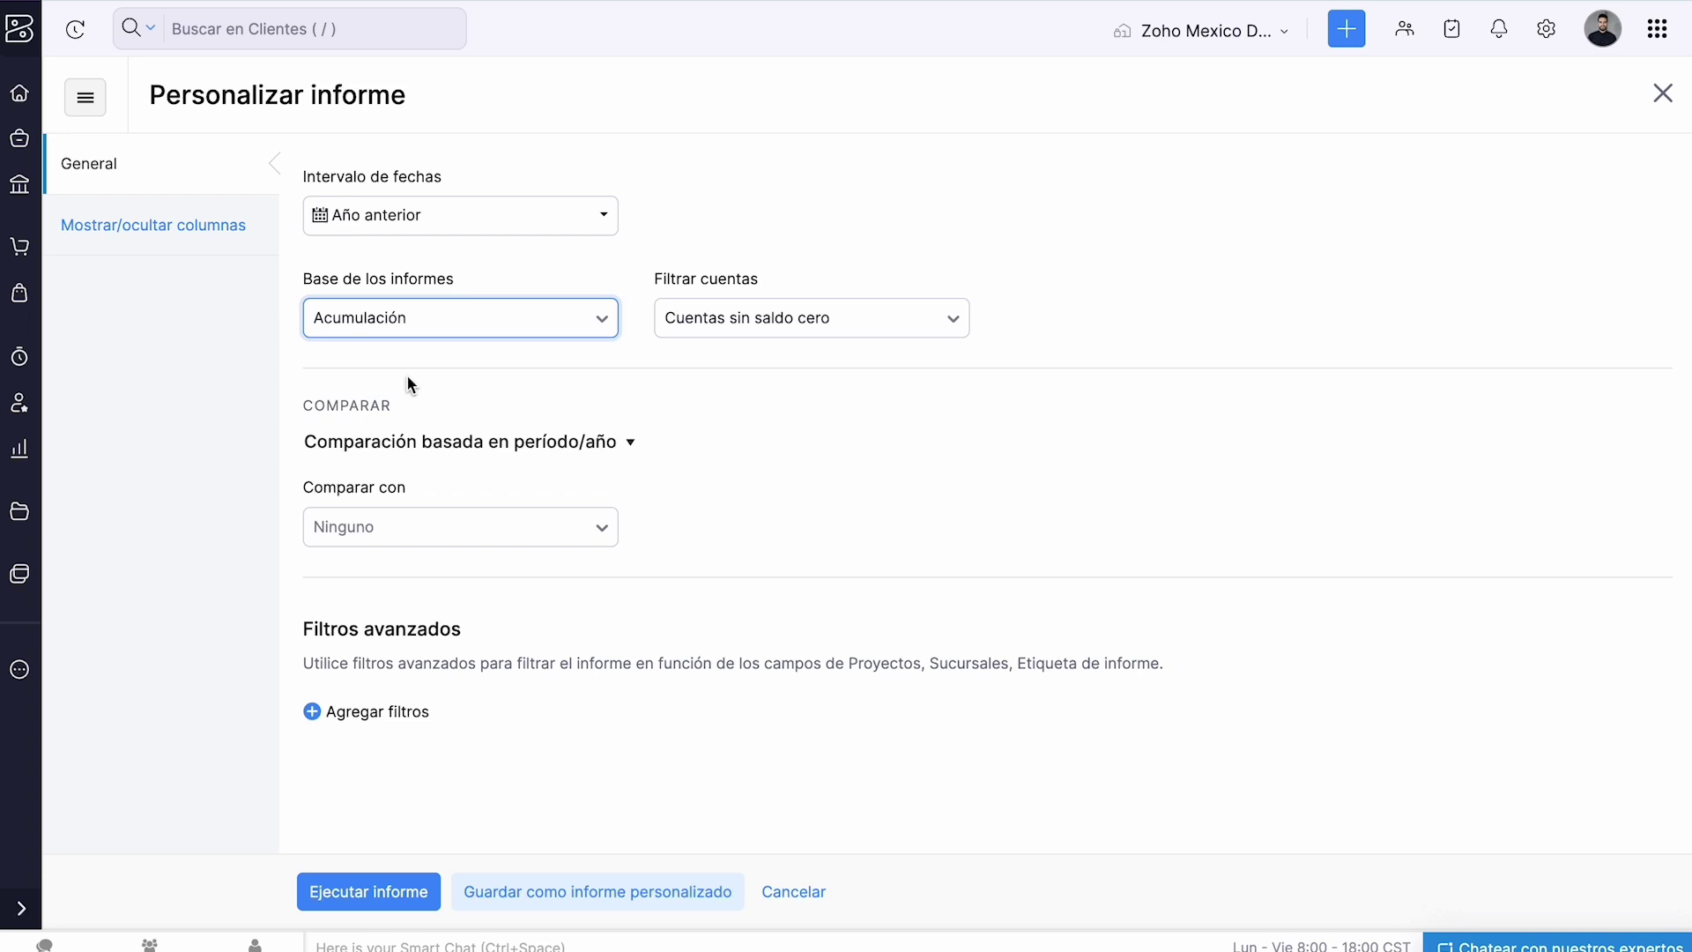
# Filter the report to Todas las cuentas and compare it with Años anteriores, keeping the period/year-based comparison
pyautogui.click(740, 319)
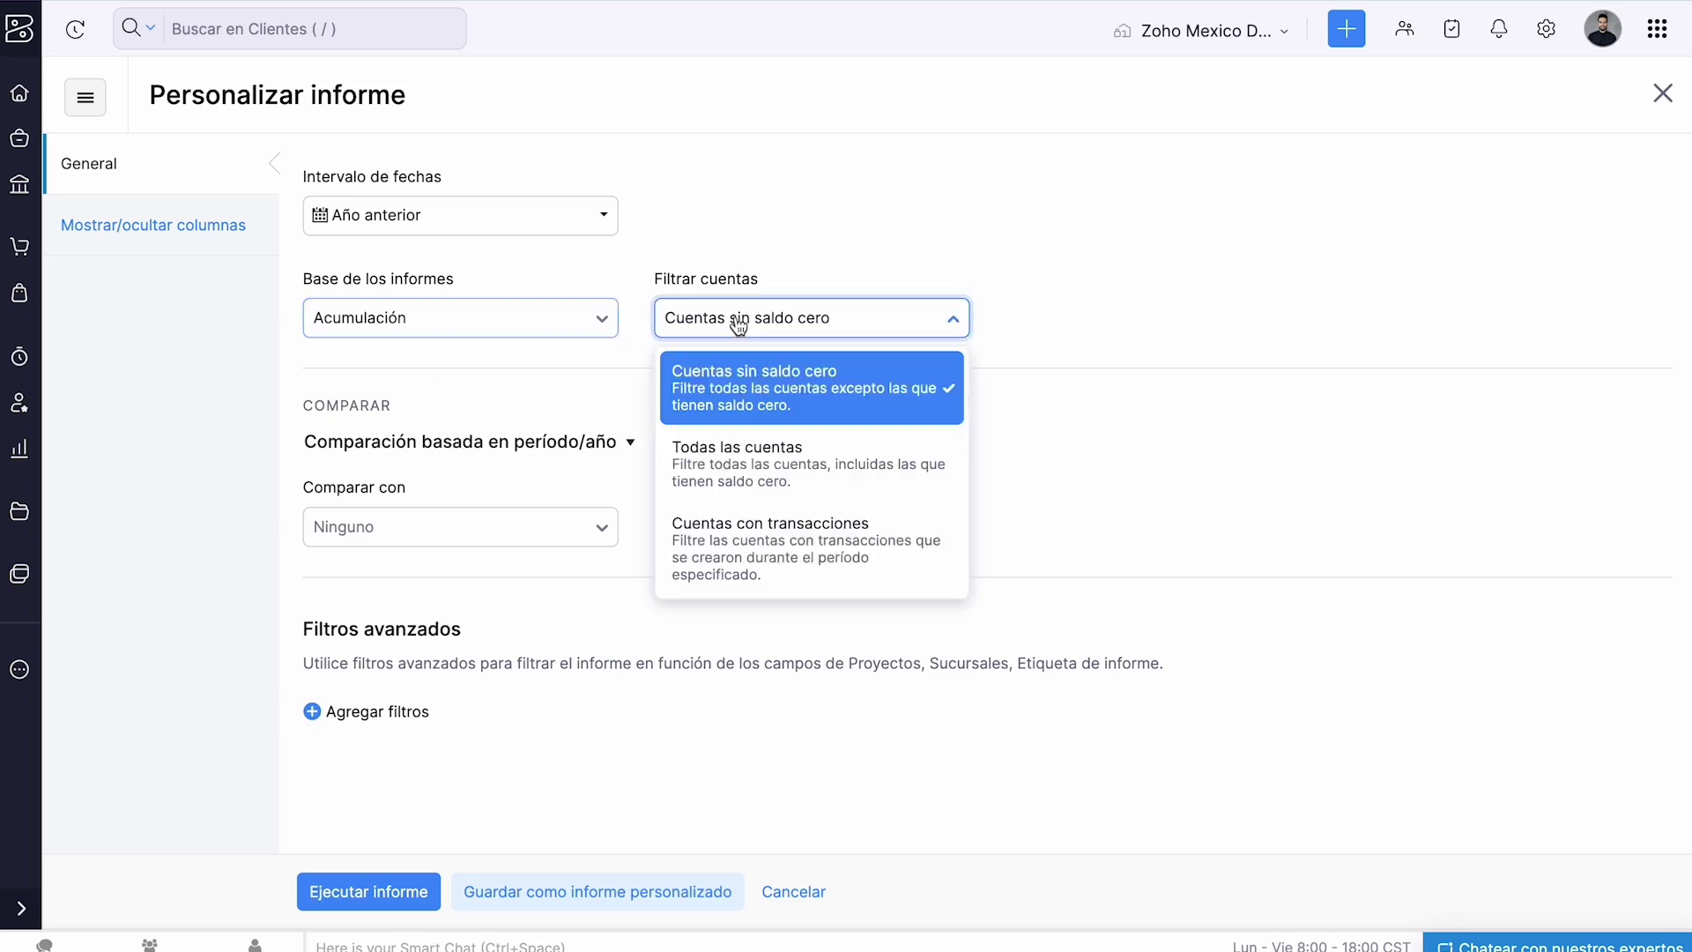
pyautogui.click(775, 475)
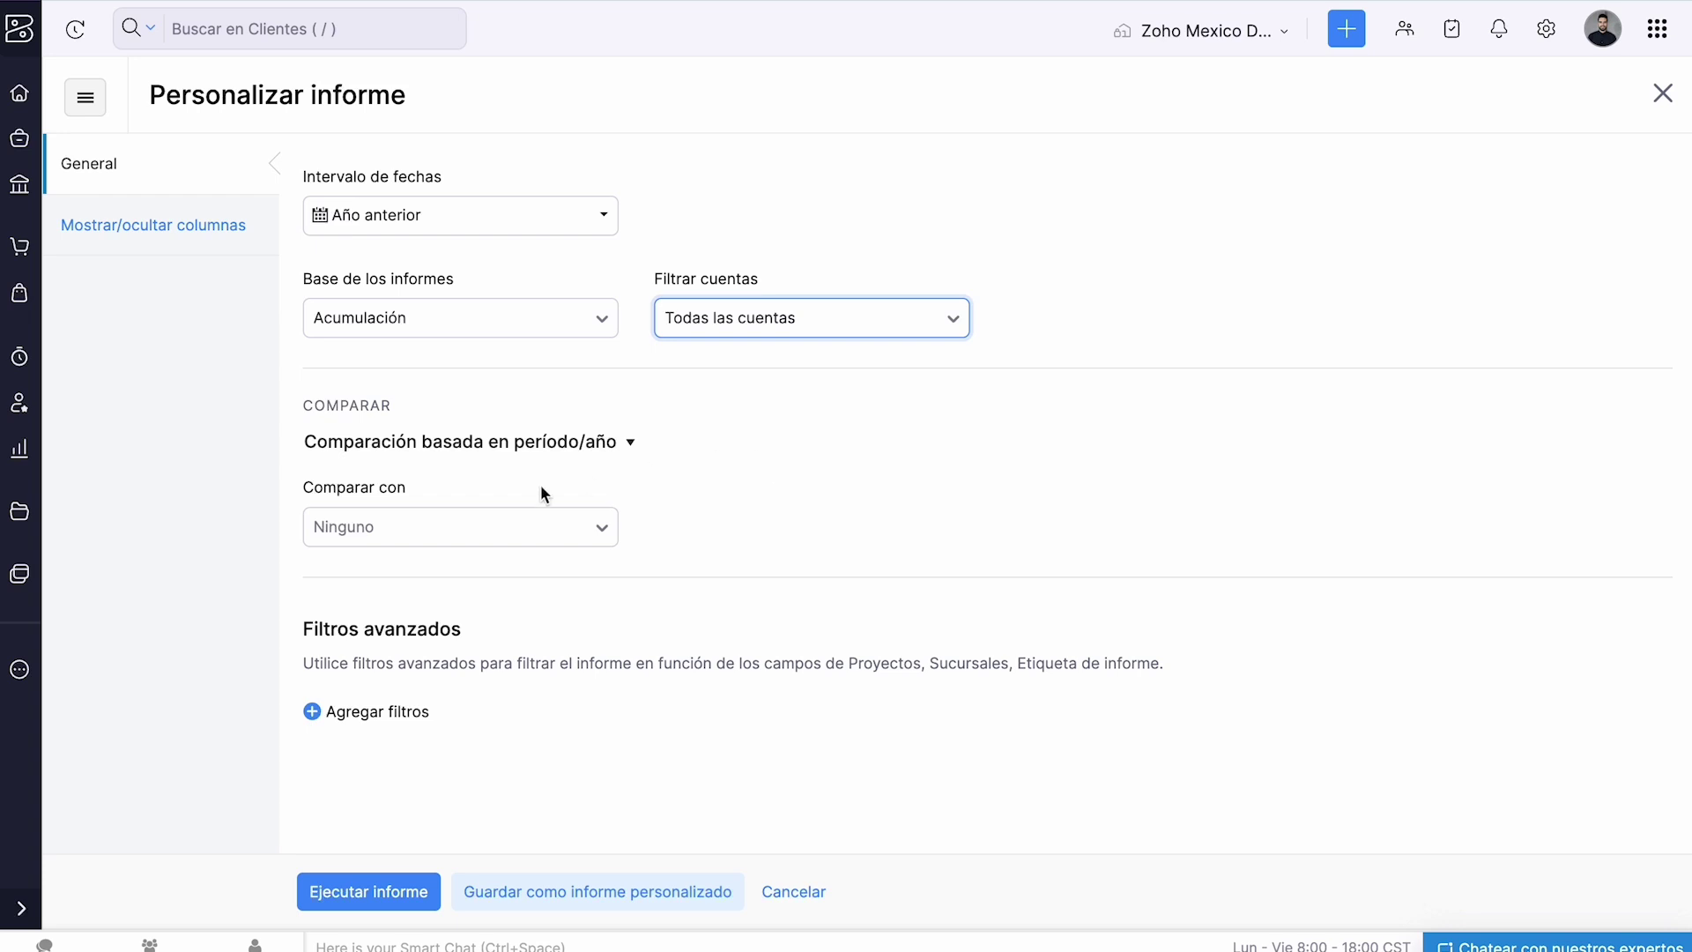
pyautogui.click(465, 530)
pyautogui.click(412, 583)
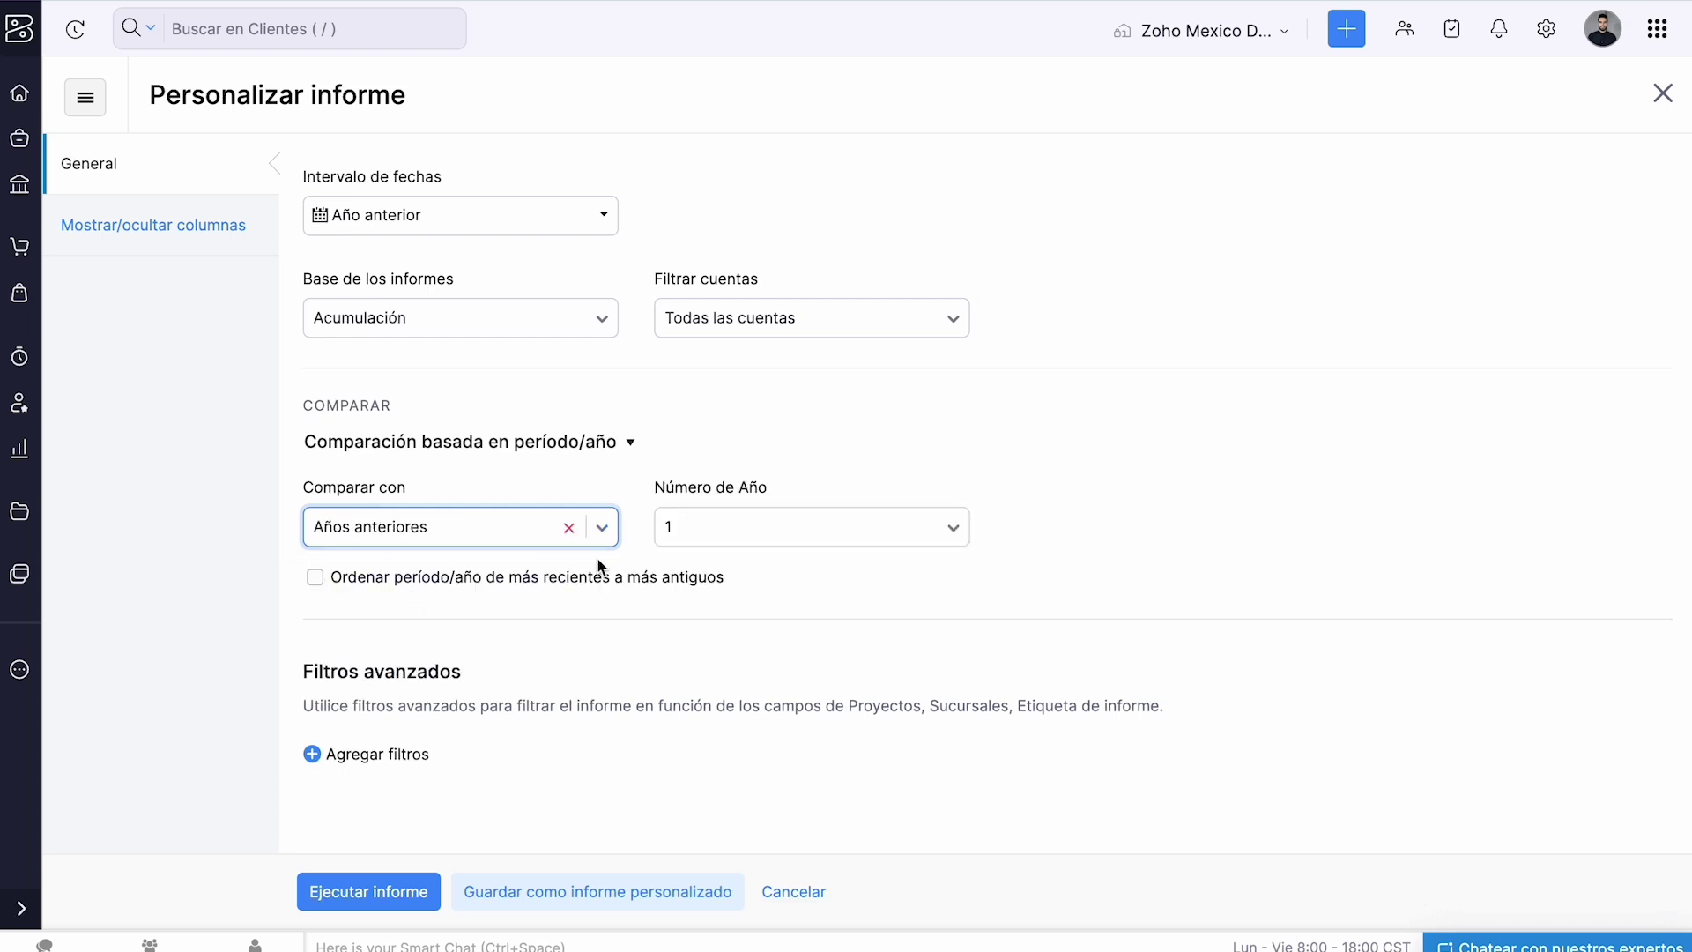
pyautogui.click(440, 443)
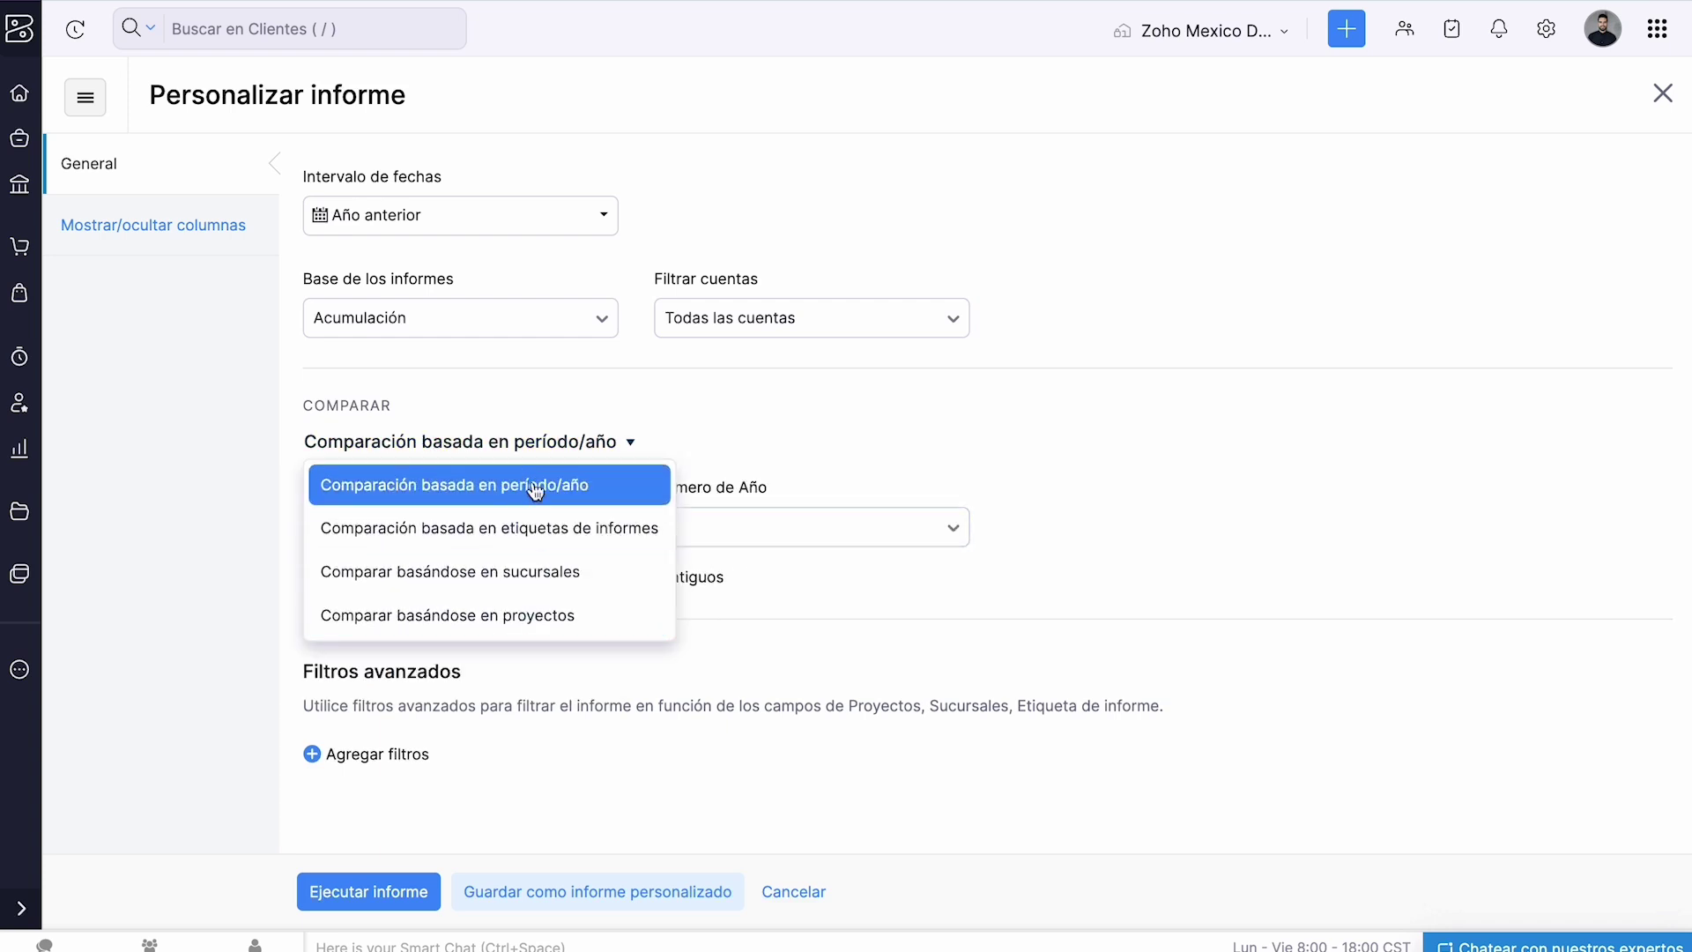
pyautogui.click(890, 584)
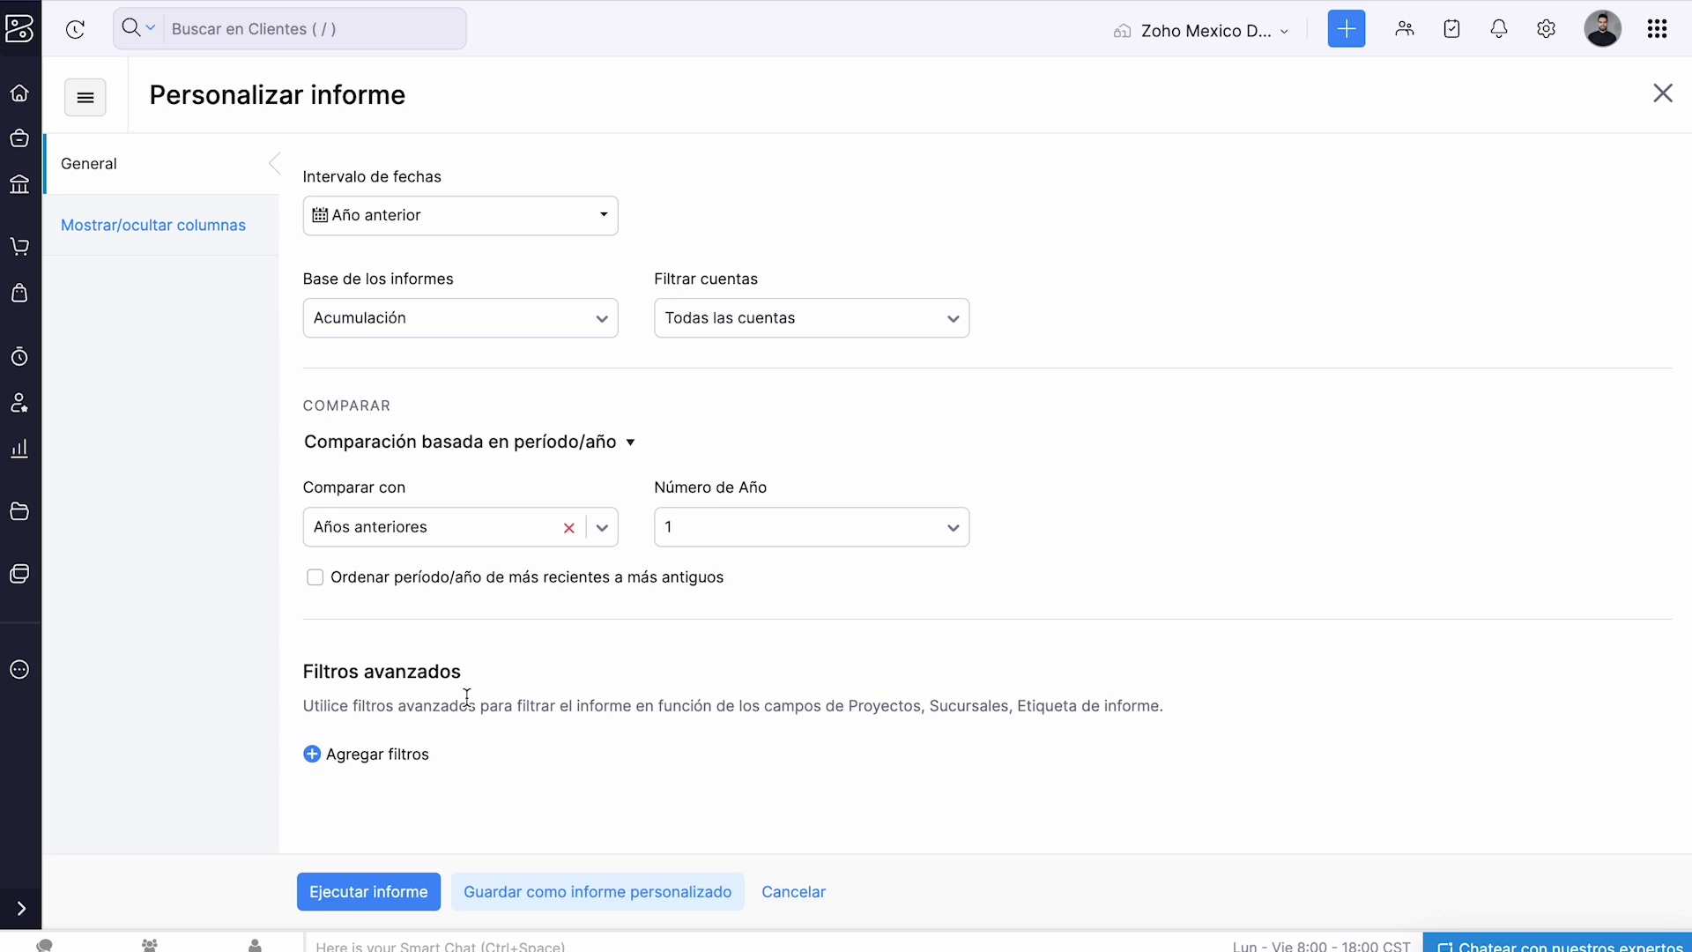
# Start an advanced filter, browse the fields available for it, and remove the empty filter row
pyautogui.click(396, 756)
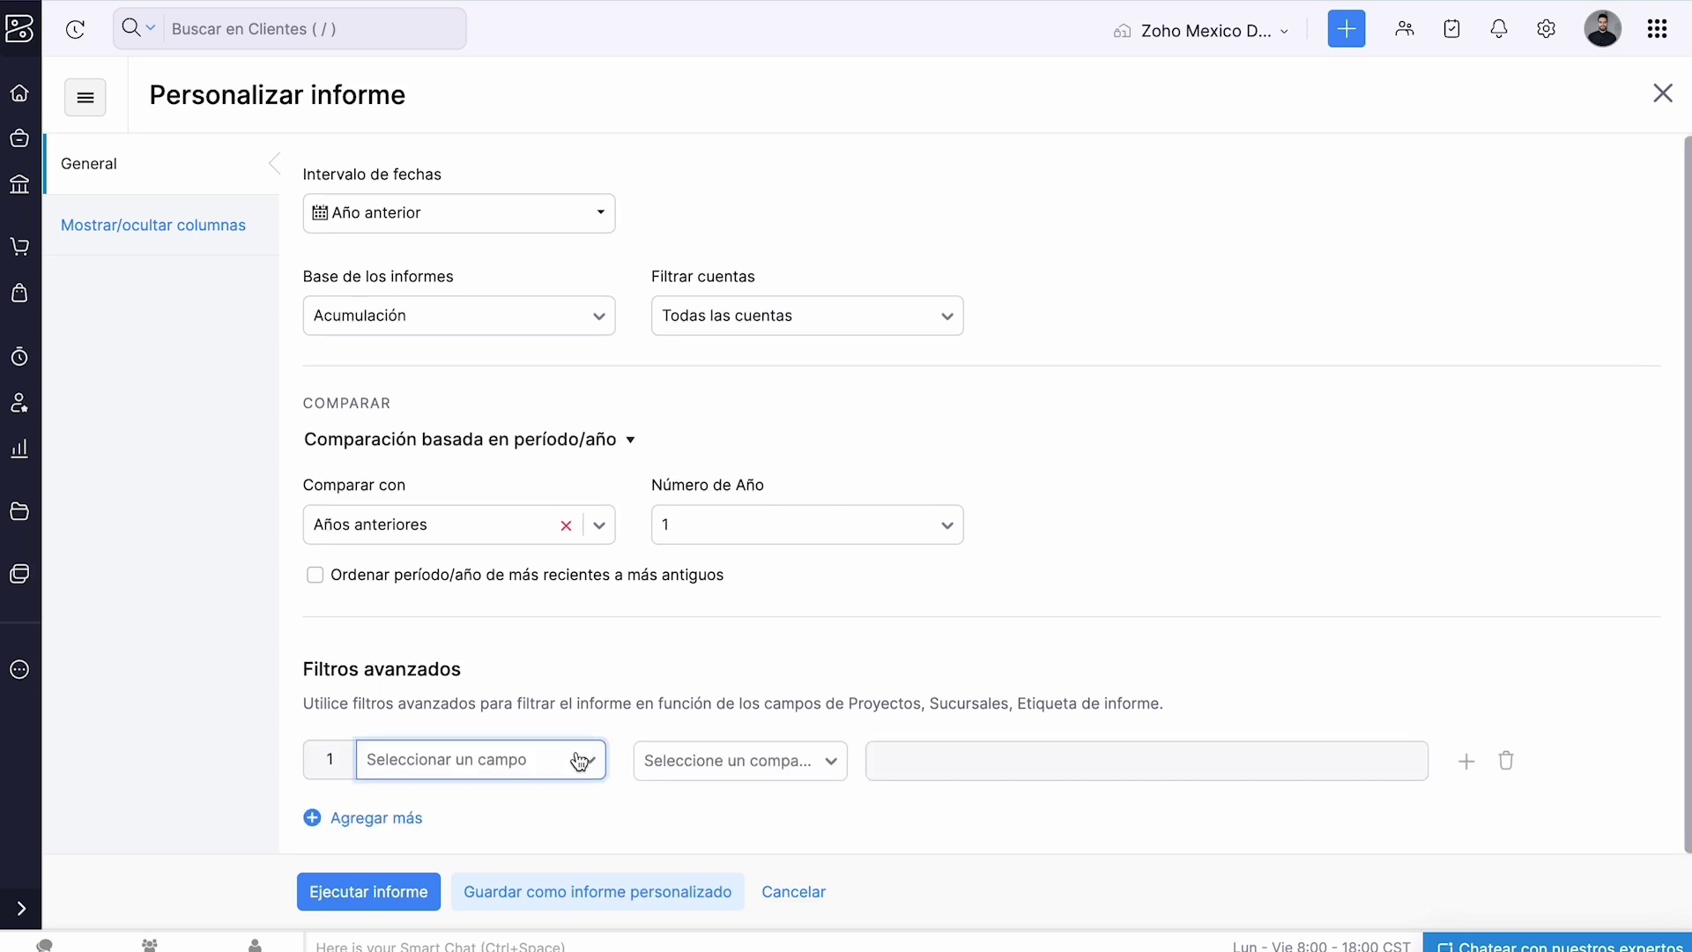
pyautogui.click(522, 767)
pyautogui.scroll(-3, 479, 703)
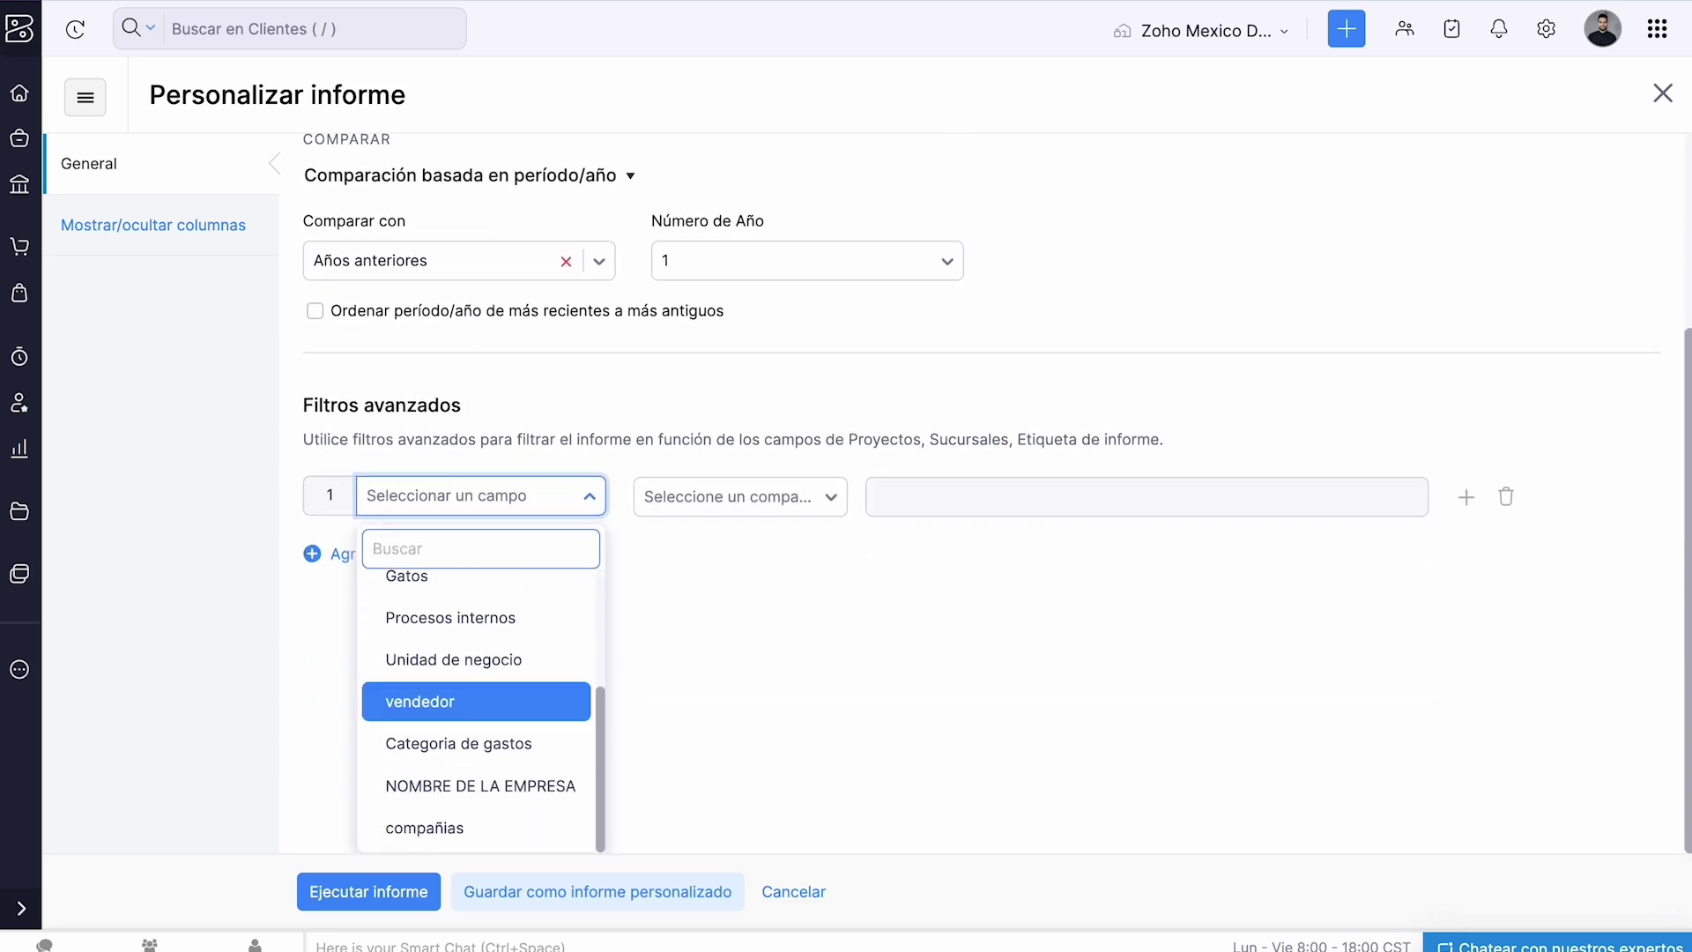
pyautogui.scroll(3, 473, 702)
pyautogui.click(1496, 487)
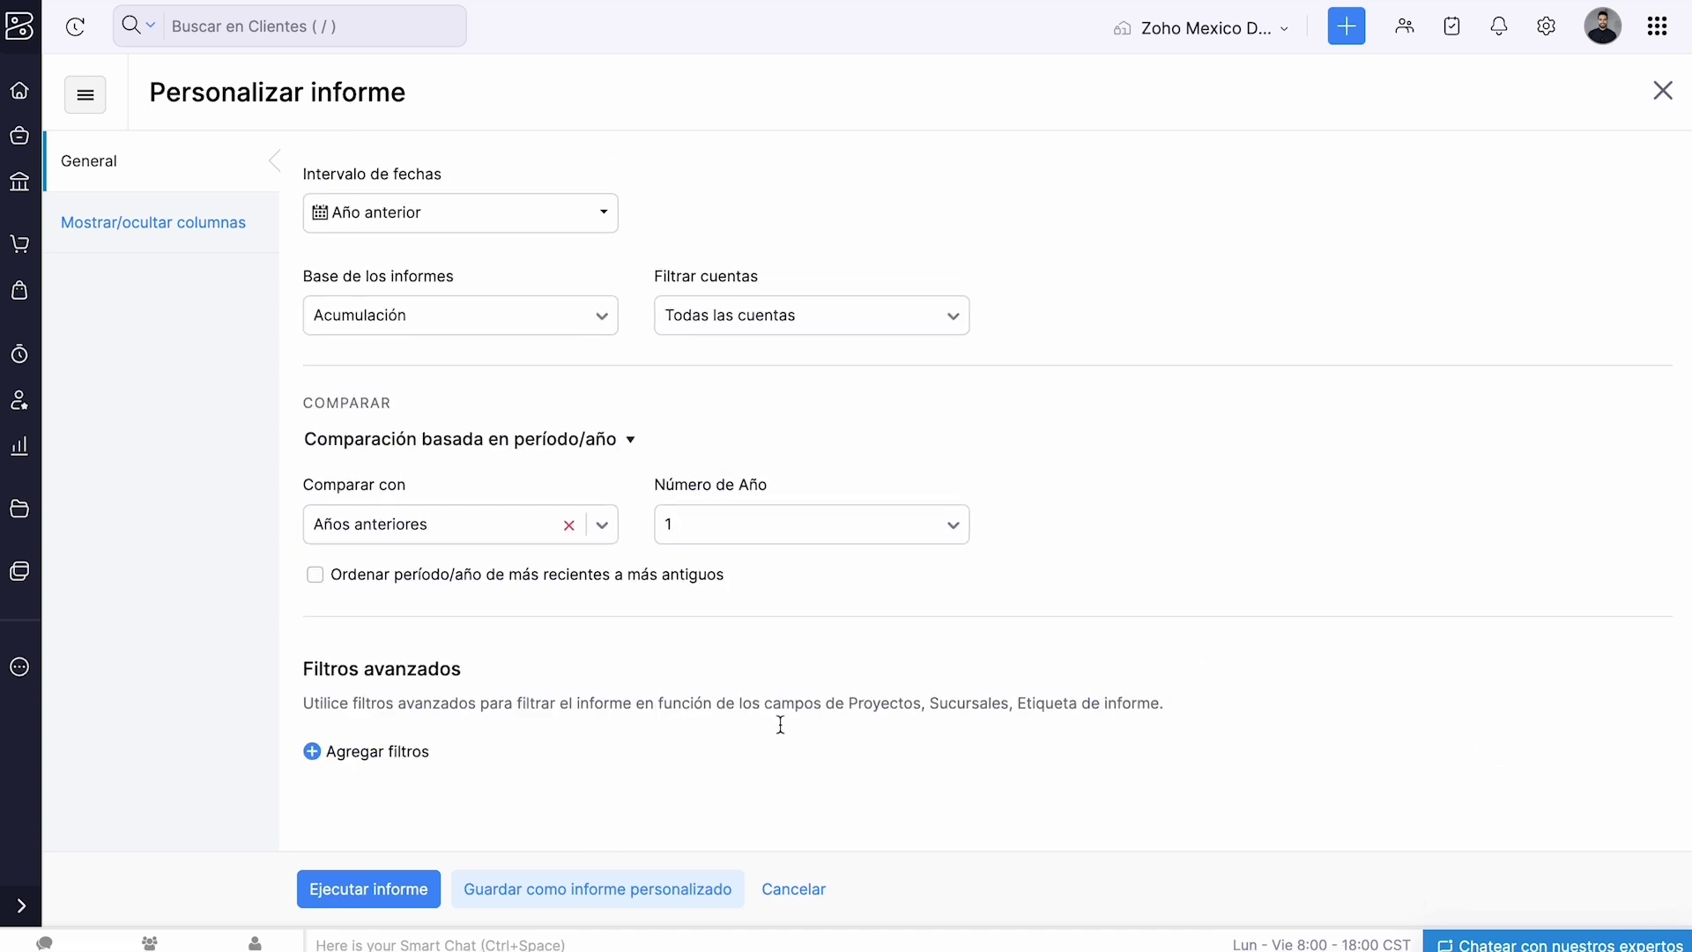
# Start a custom report from these settings, delete the Beneficio de explotación row, and include the Año a la fecha column
pyautogui.click(539, 881)
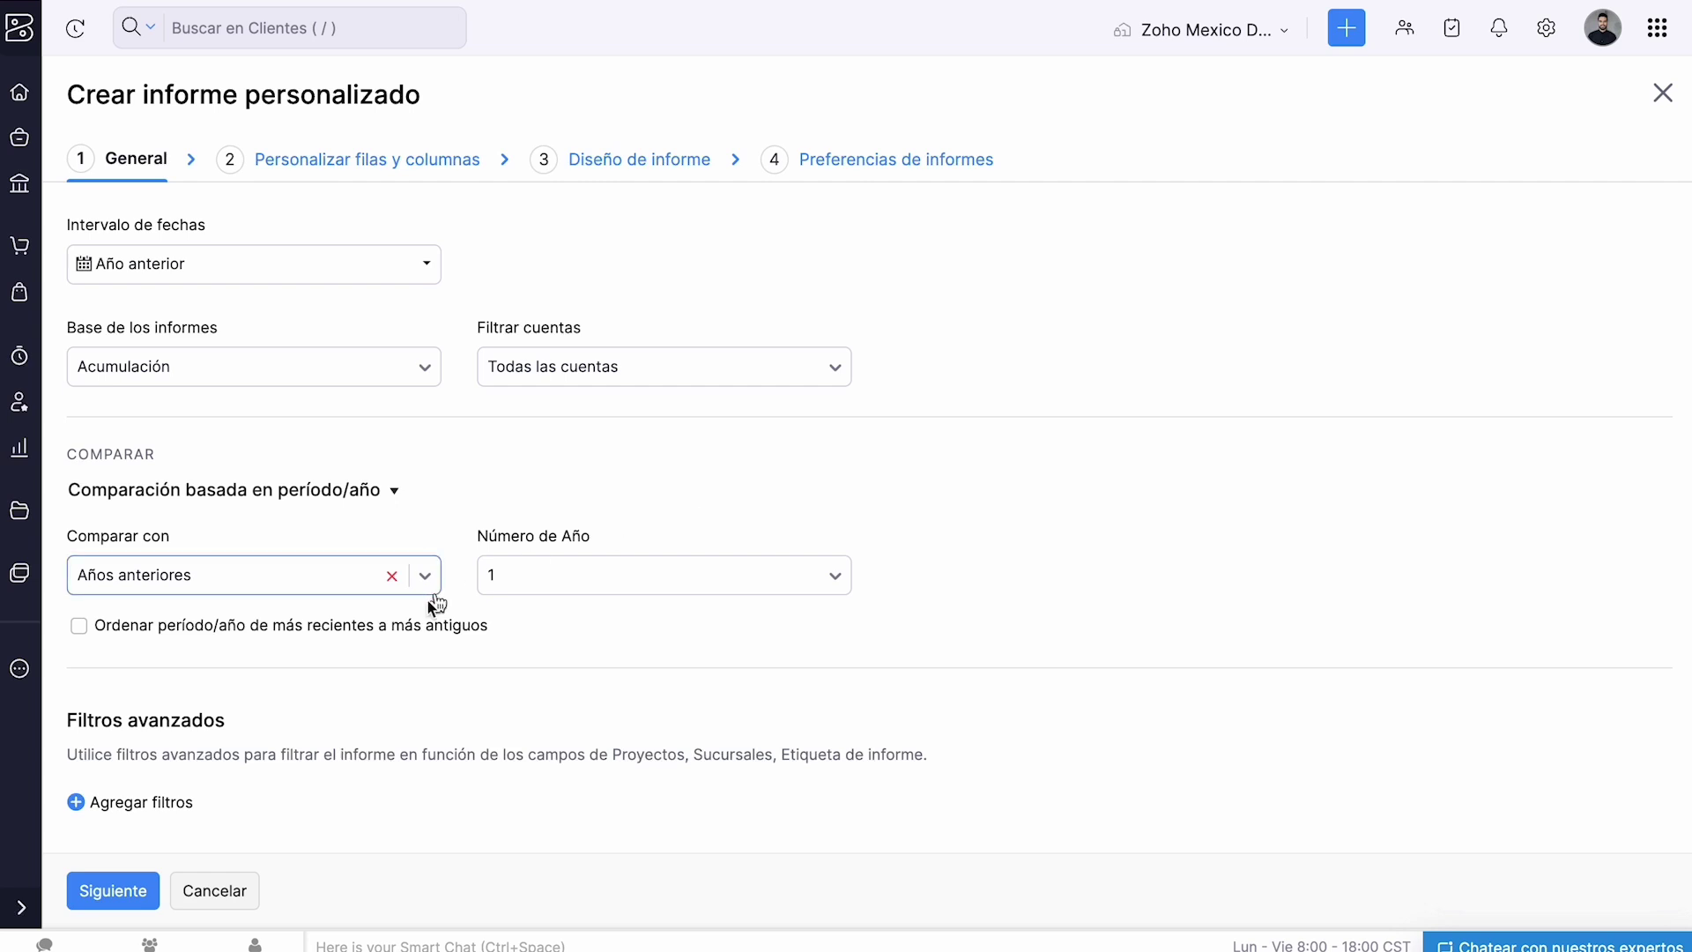
pyautogui.click(110, 890)
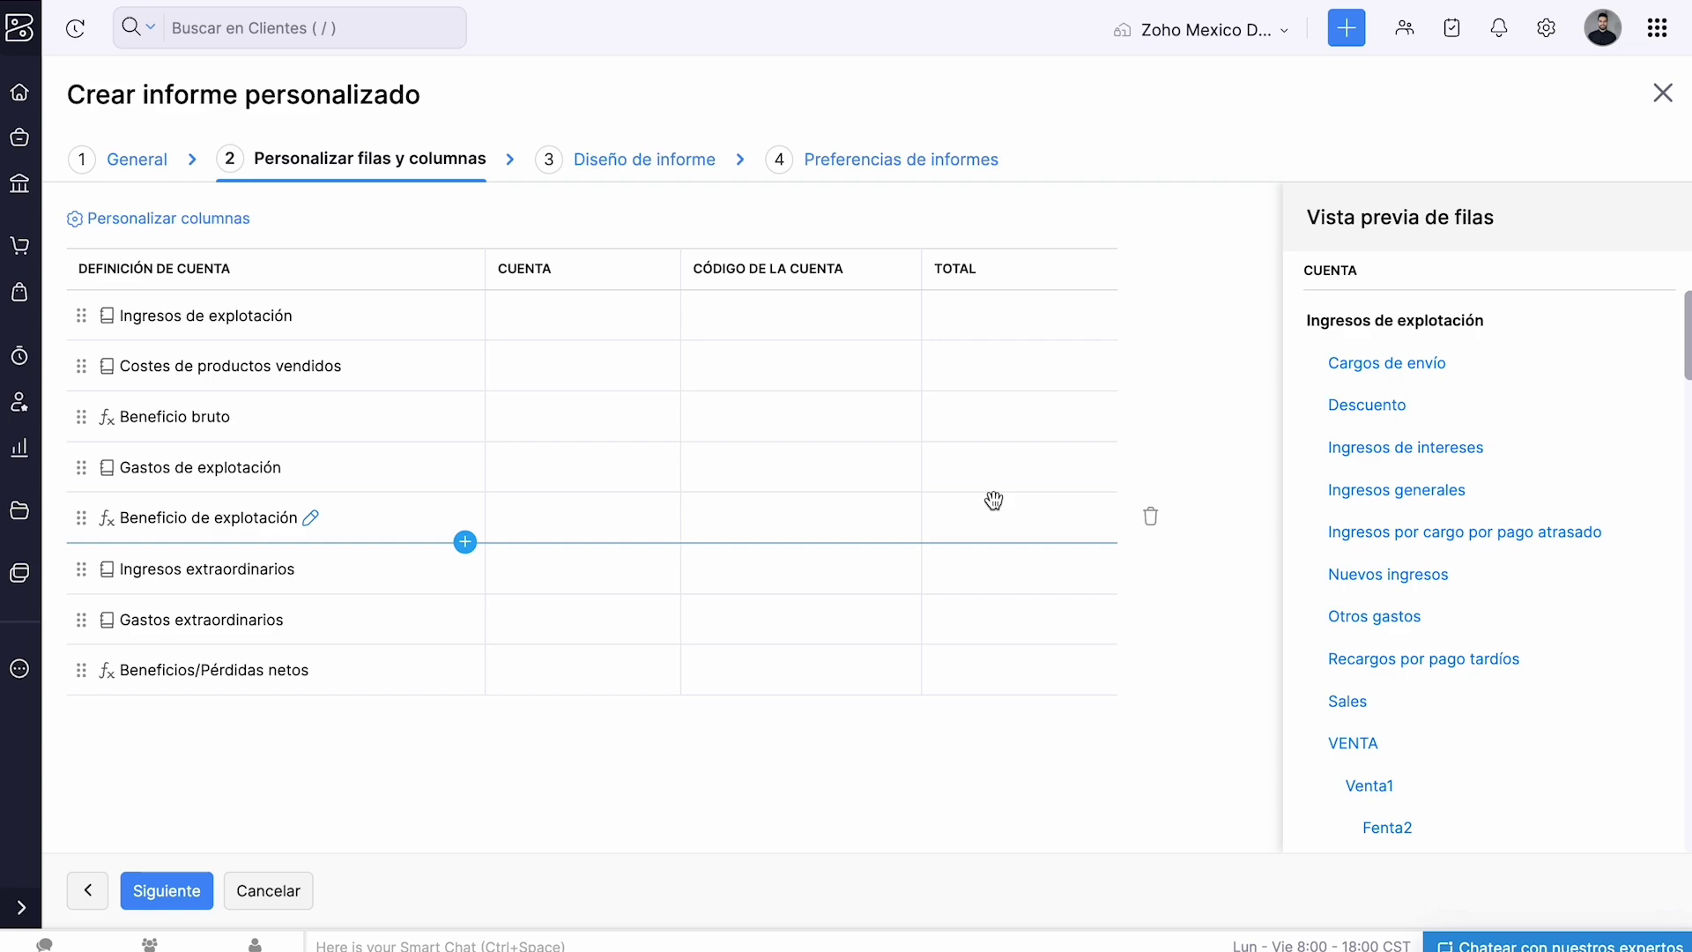
pyautogui.click(1152, 516)
pyautogui.click(614, 147)
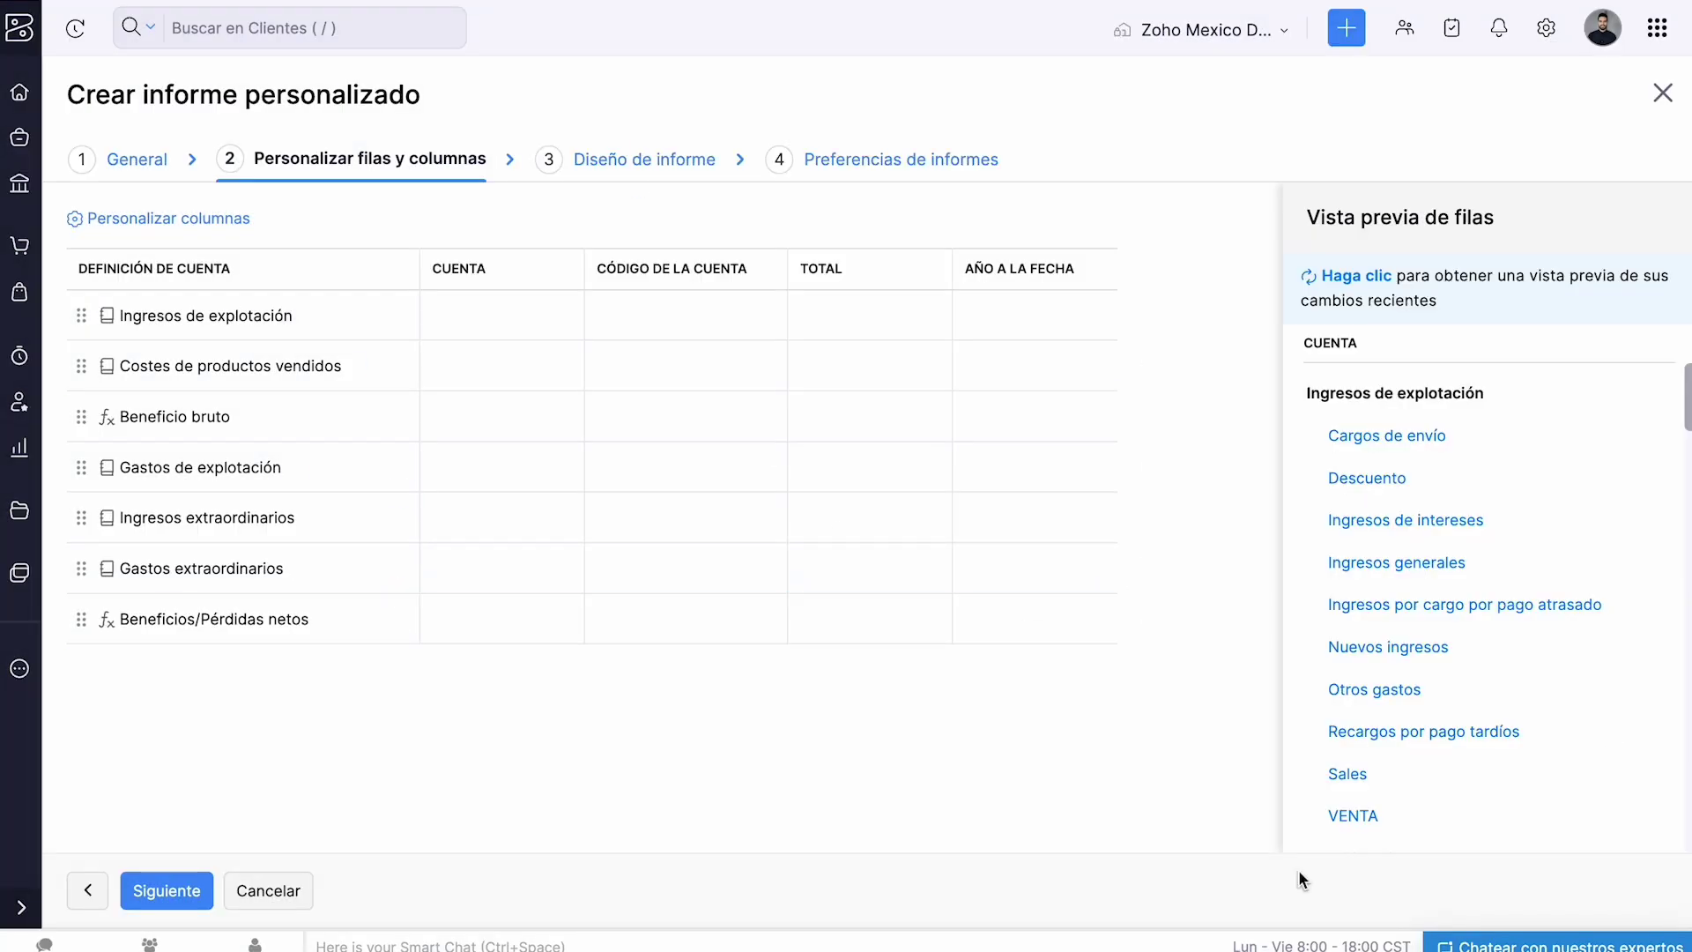
# Keep the existing report layout and name the report "custom report", leaving its export name and description as they are
pyautogui.click(196, 893)
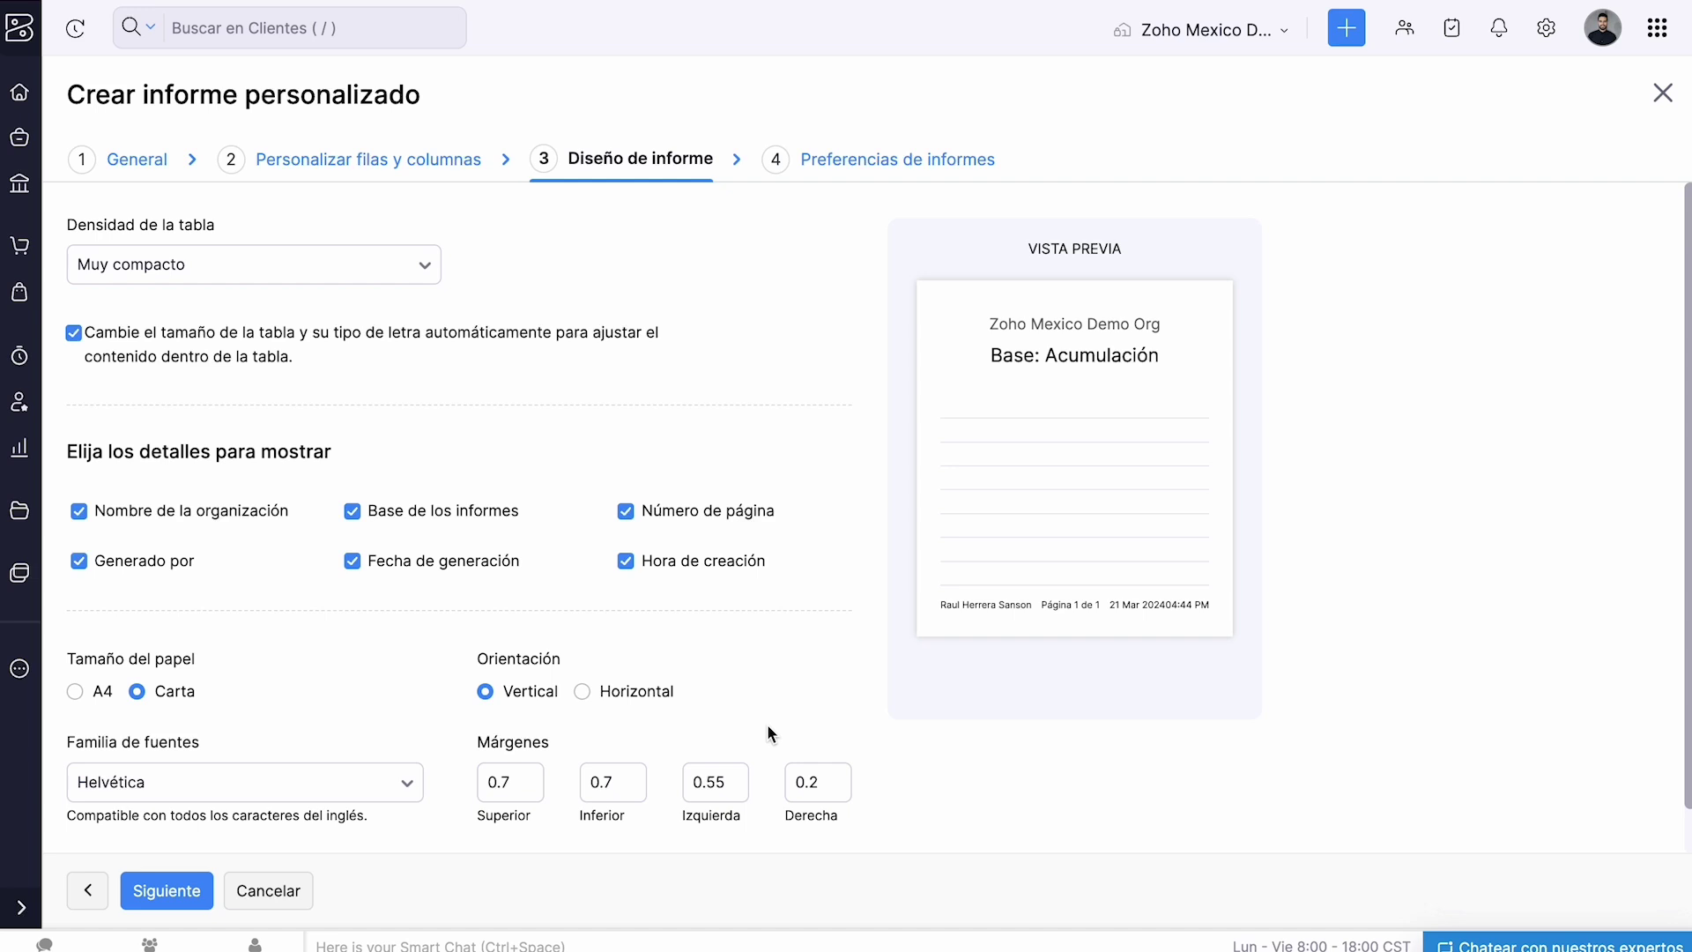
pyautogui.click(157, 904)
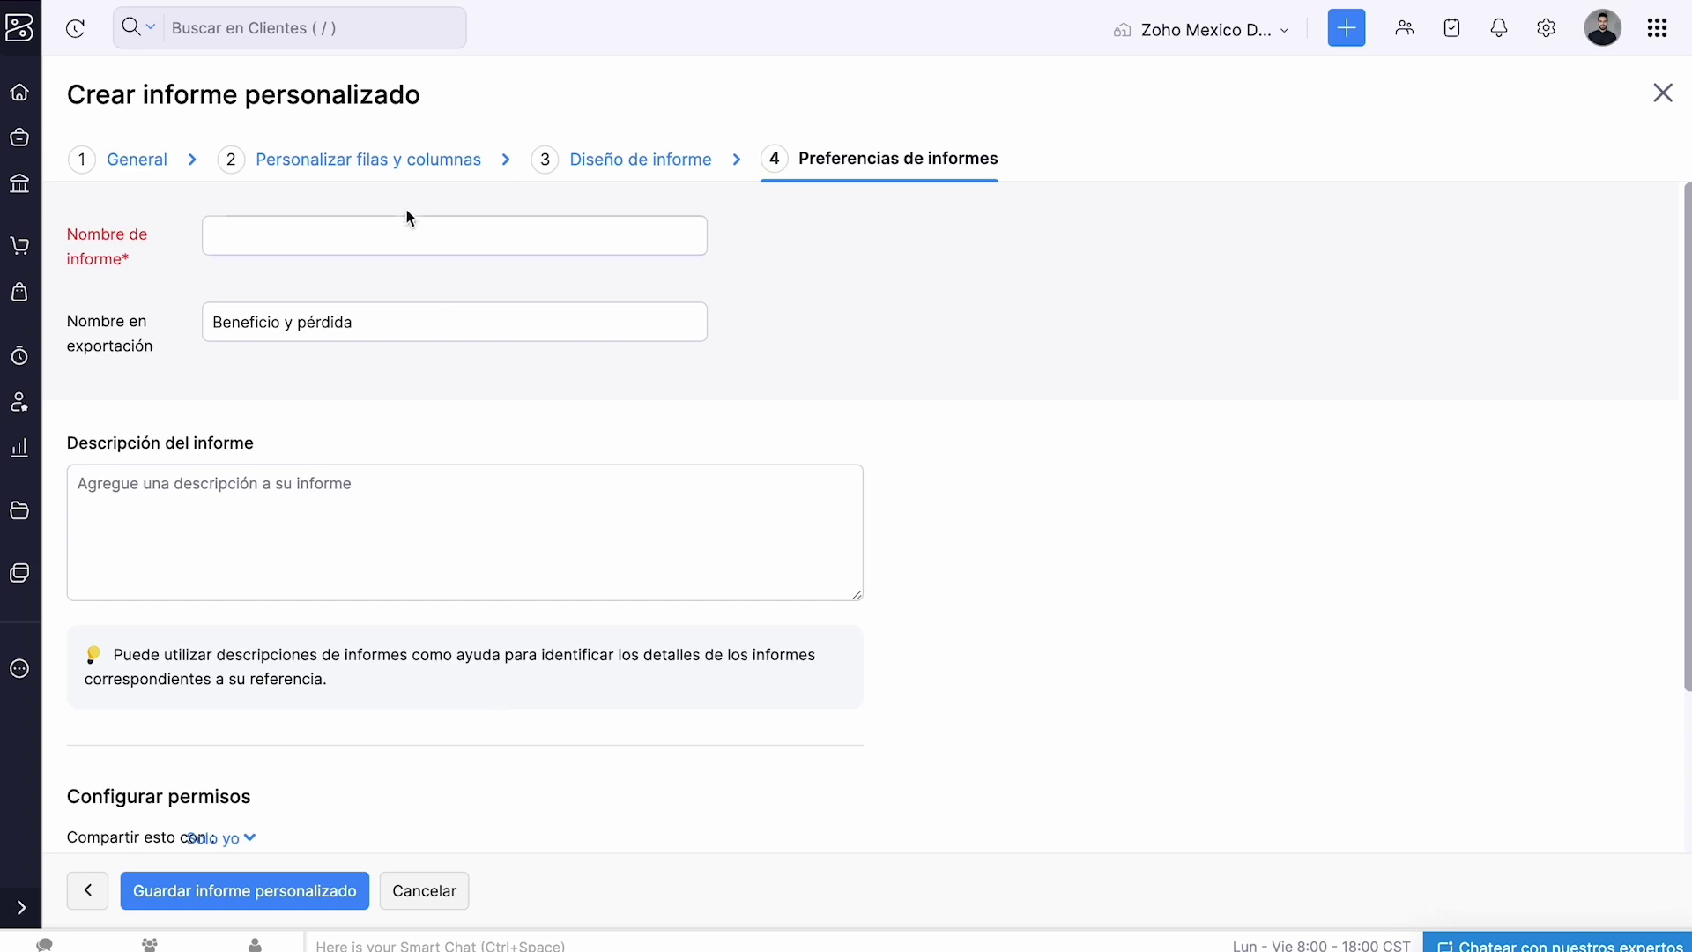
pyautogui.click(371, 239)
pyautogui.write('xuqd')
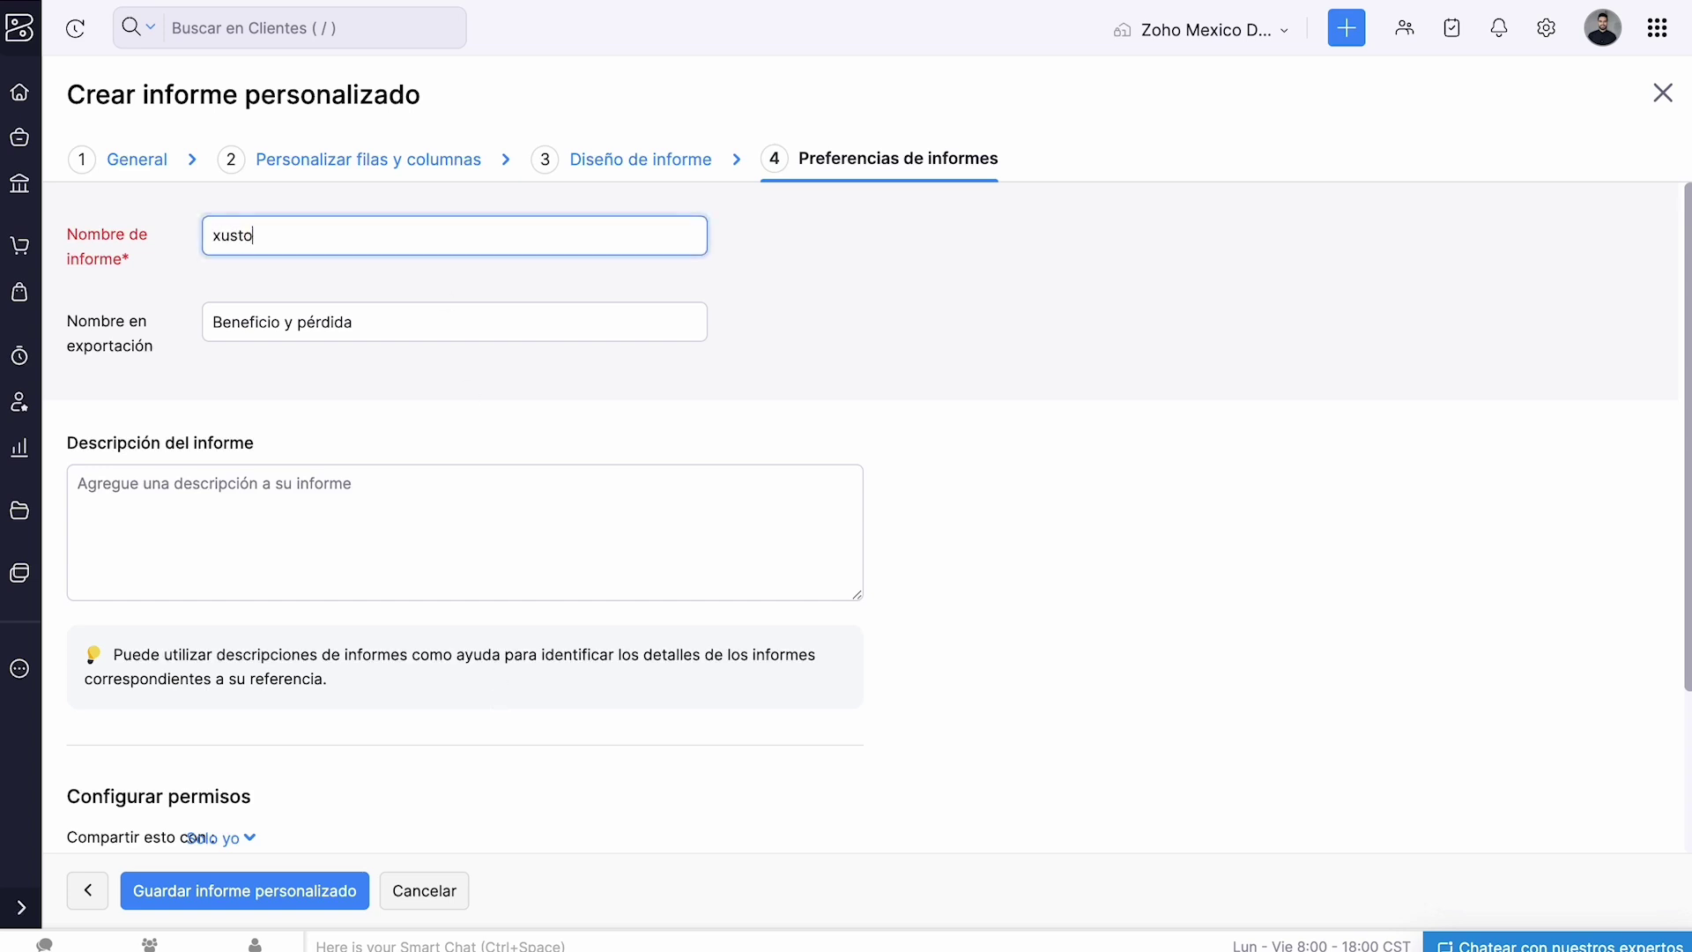
pyautogui.press('BackSpace')
pyautogui.press('BackSpace')
pyautogui.press('BackSpace')
pyautogui.press('BackSpace')
pyautogui.write('custom report')
pyautogui.click(253, 328)
pyautogui.click(370, 500)
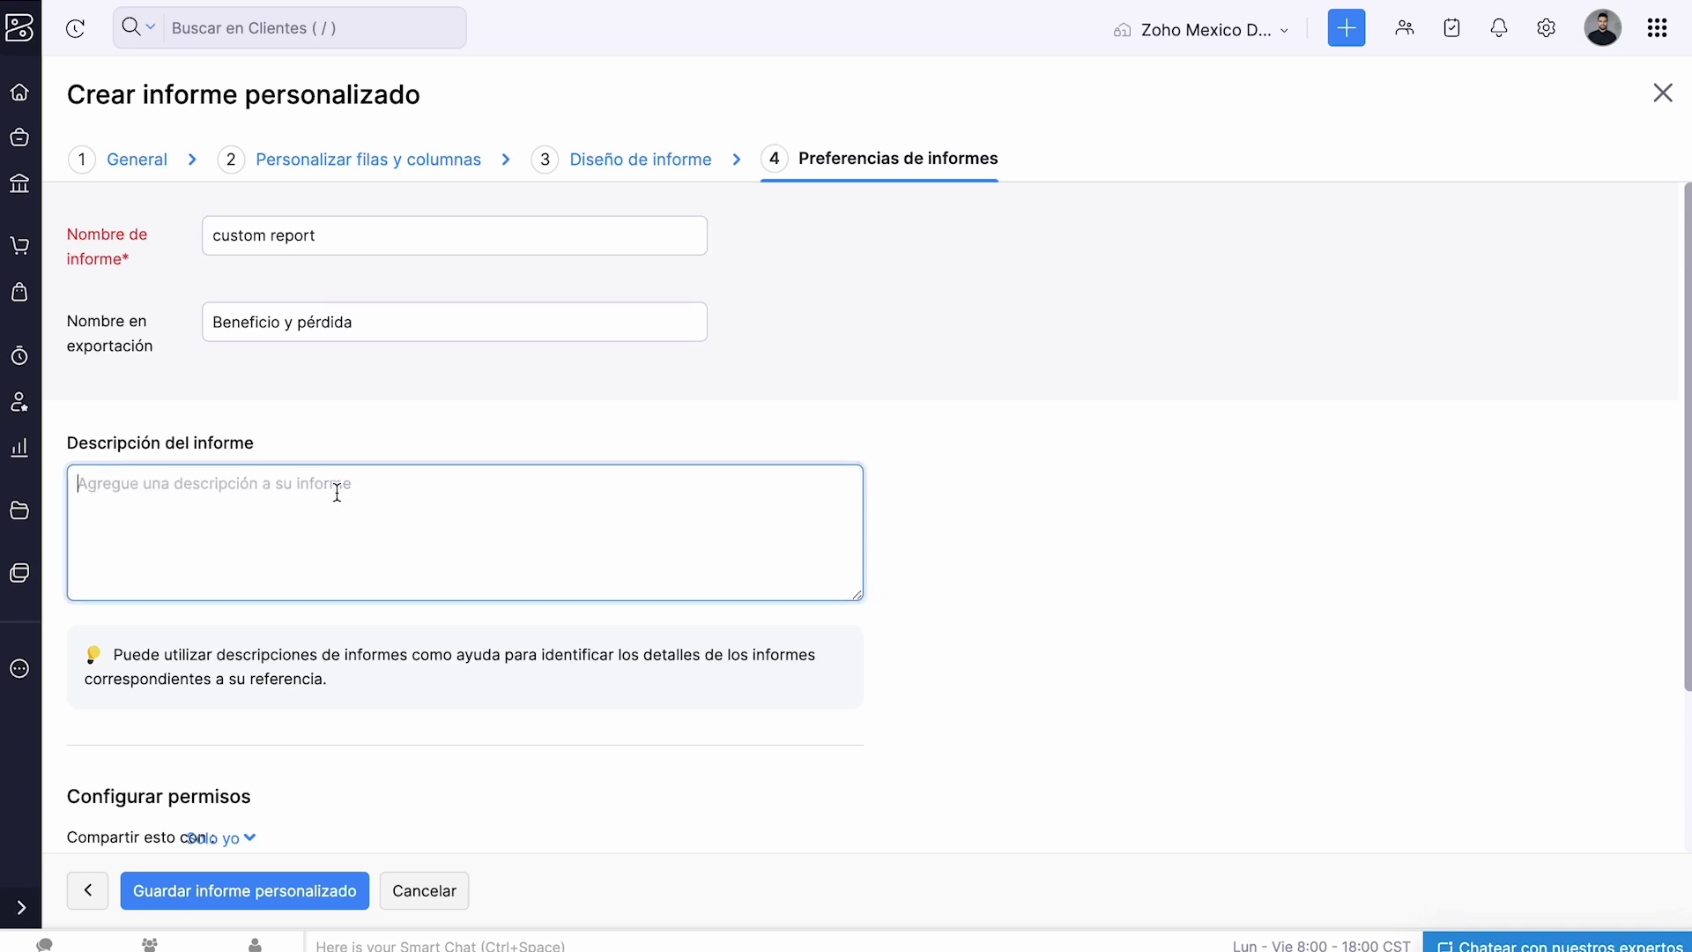
# Share the custom report with Todos and confirm the permission change
pyautogui.scroll(-3, 664, 571)
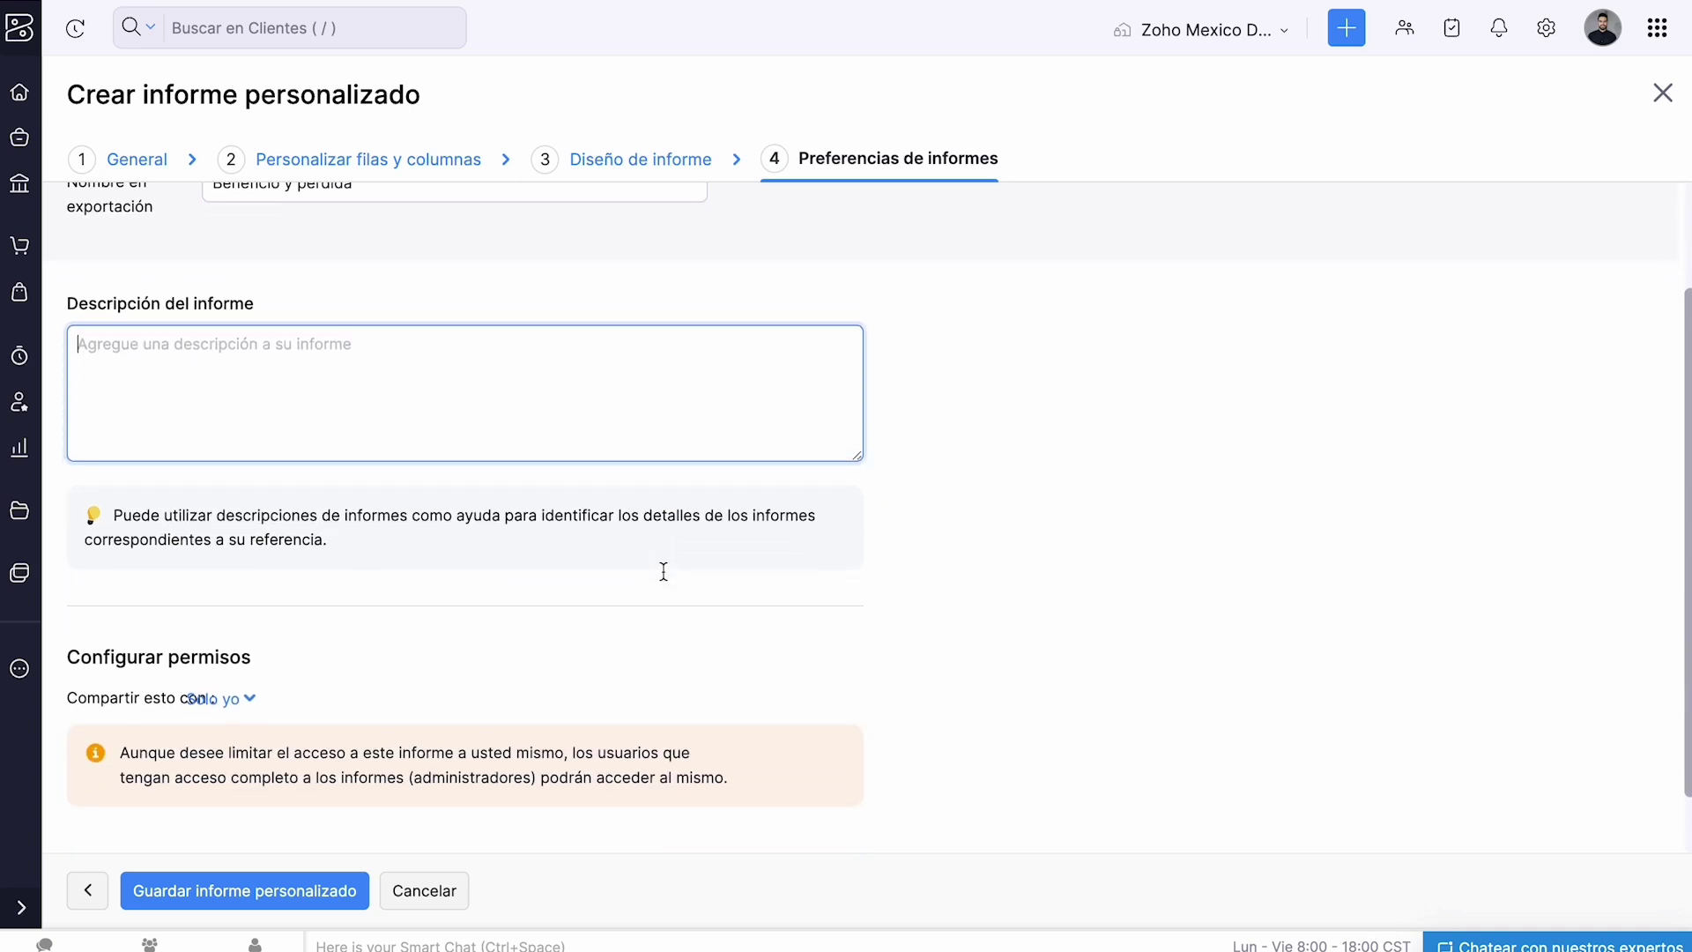
pyautogui.scroll(-2, 663, 571)
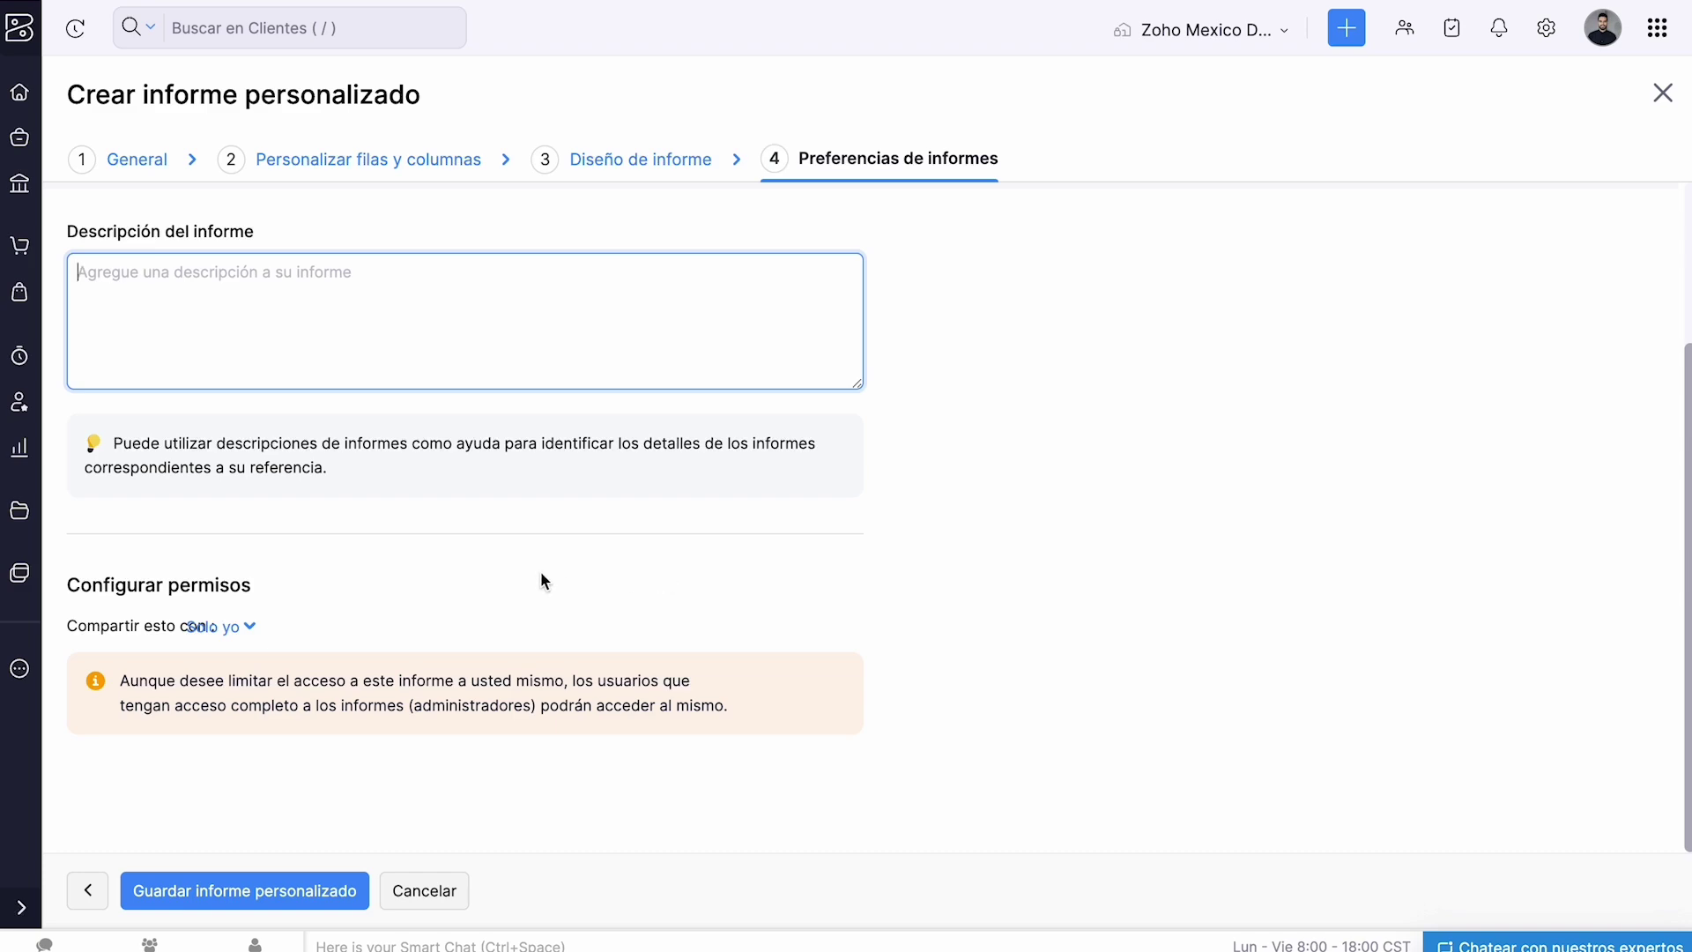
pyautogui.click(249, 627)
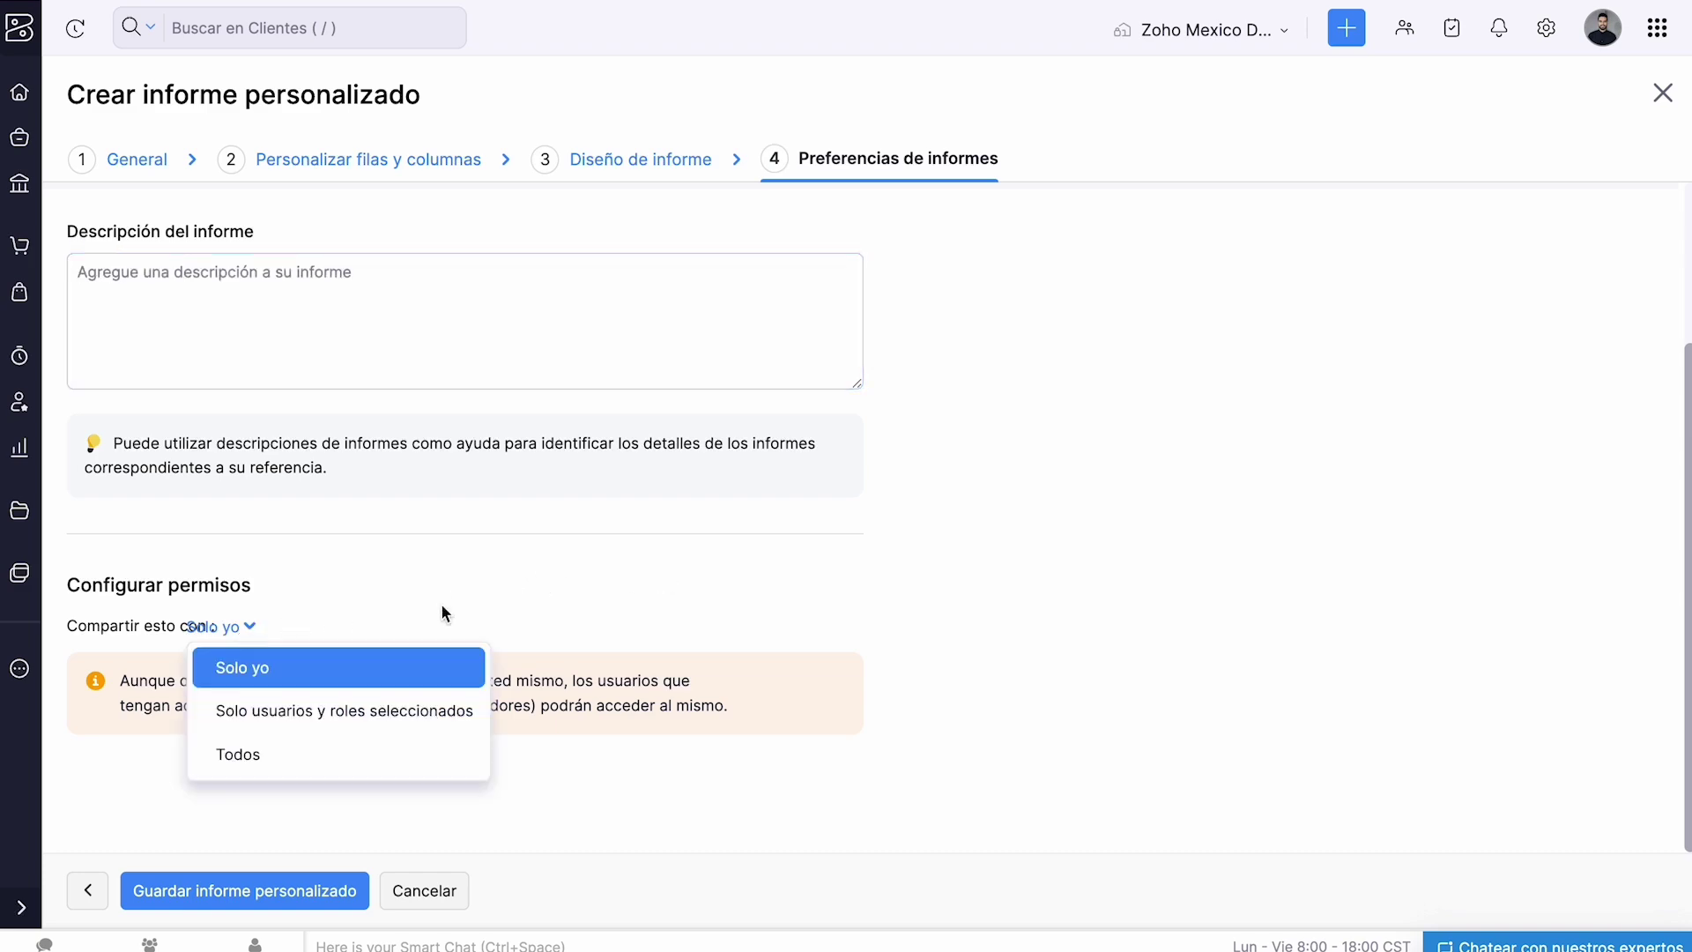
pyautogui.click(317, 725)
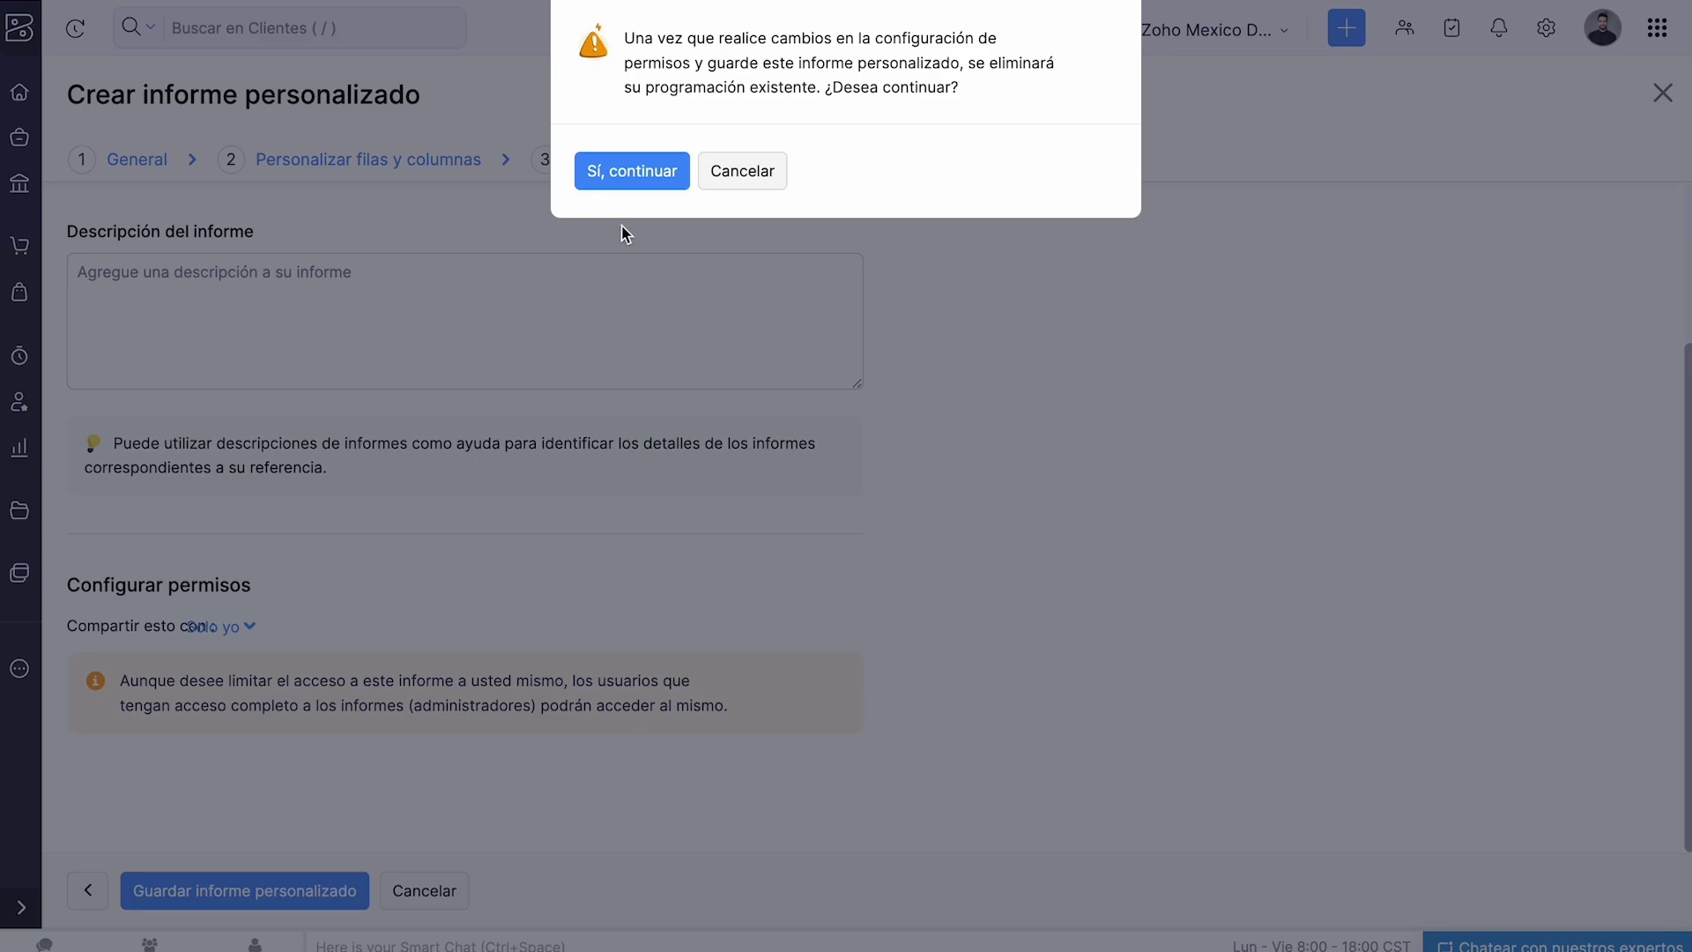
pyautogui.click(639, 172)
# Try sharing with Solo usuarios y roles seleccionados, review the permission options, and set sharing back to Todos
pyautogui.click(222, 628)
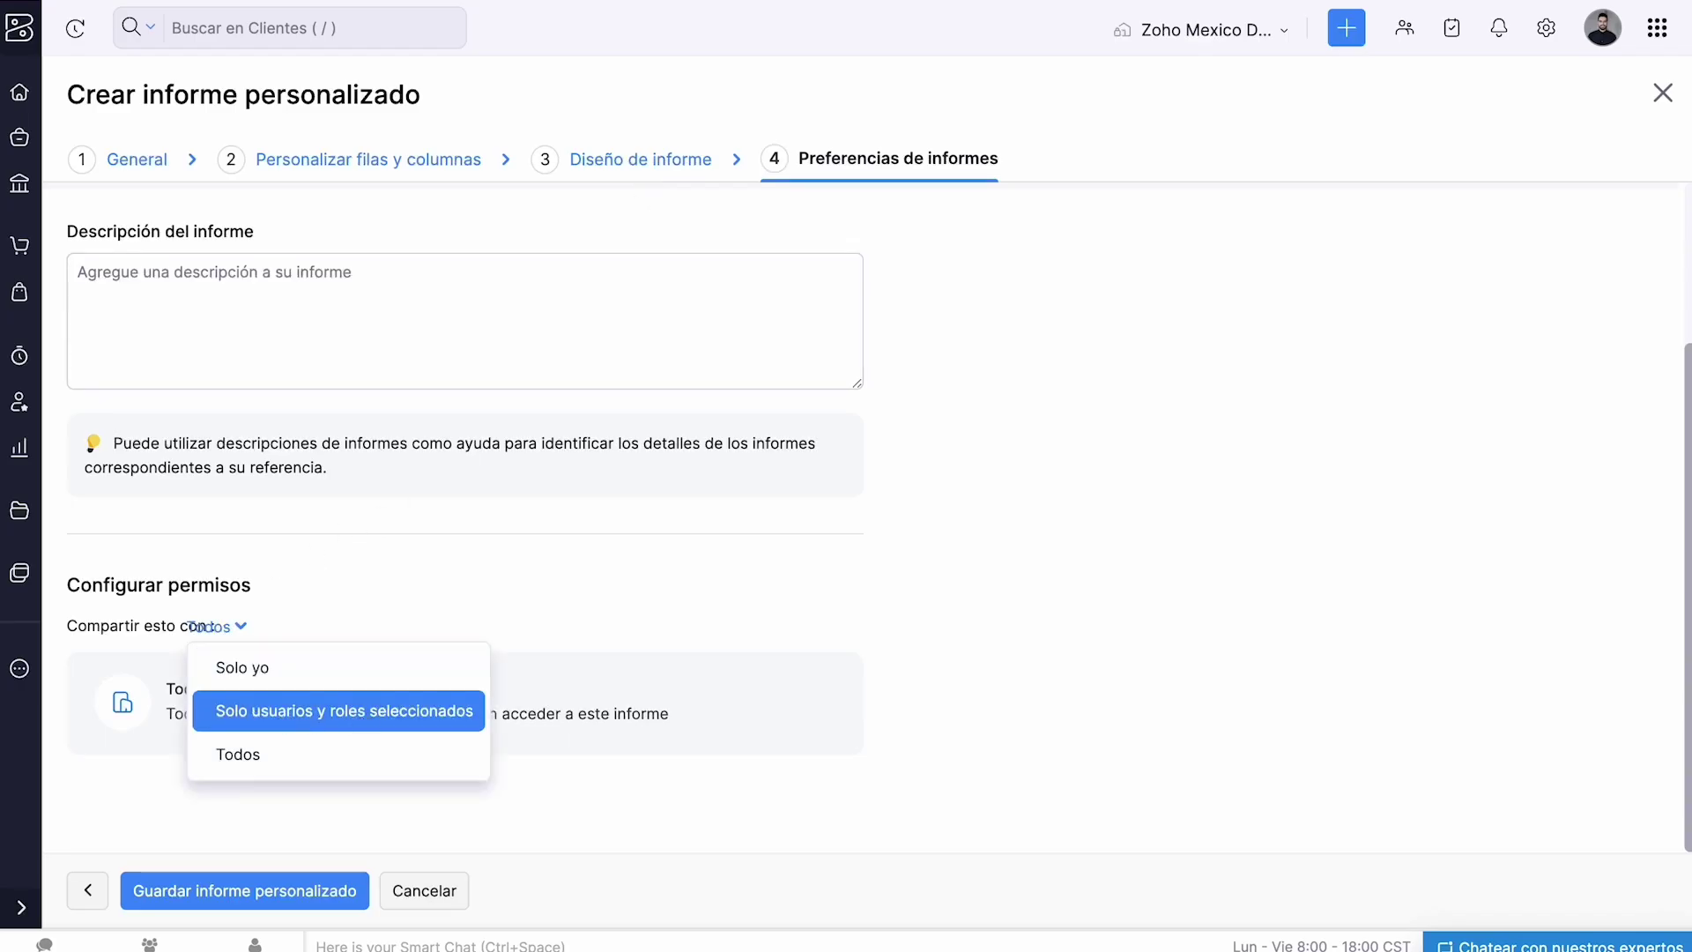
pyautogui.click(344, 711)
pyautogui.scroll(-1, 522, 653)
pyautogui.click(545, 685)
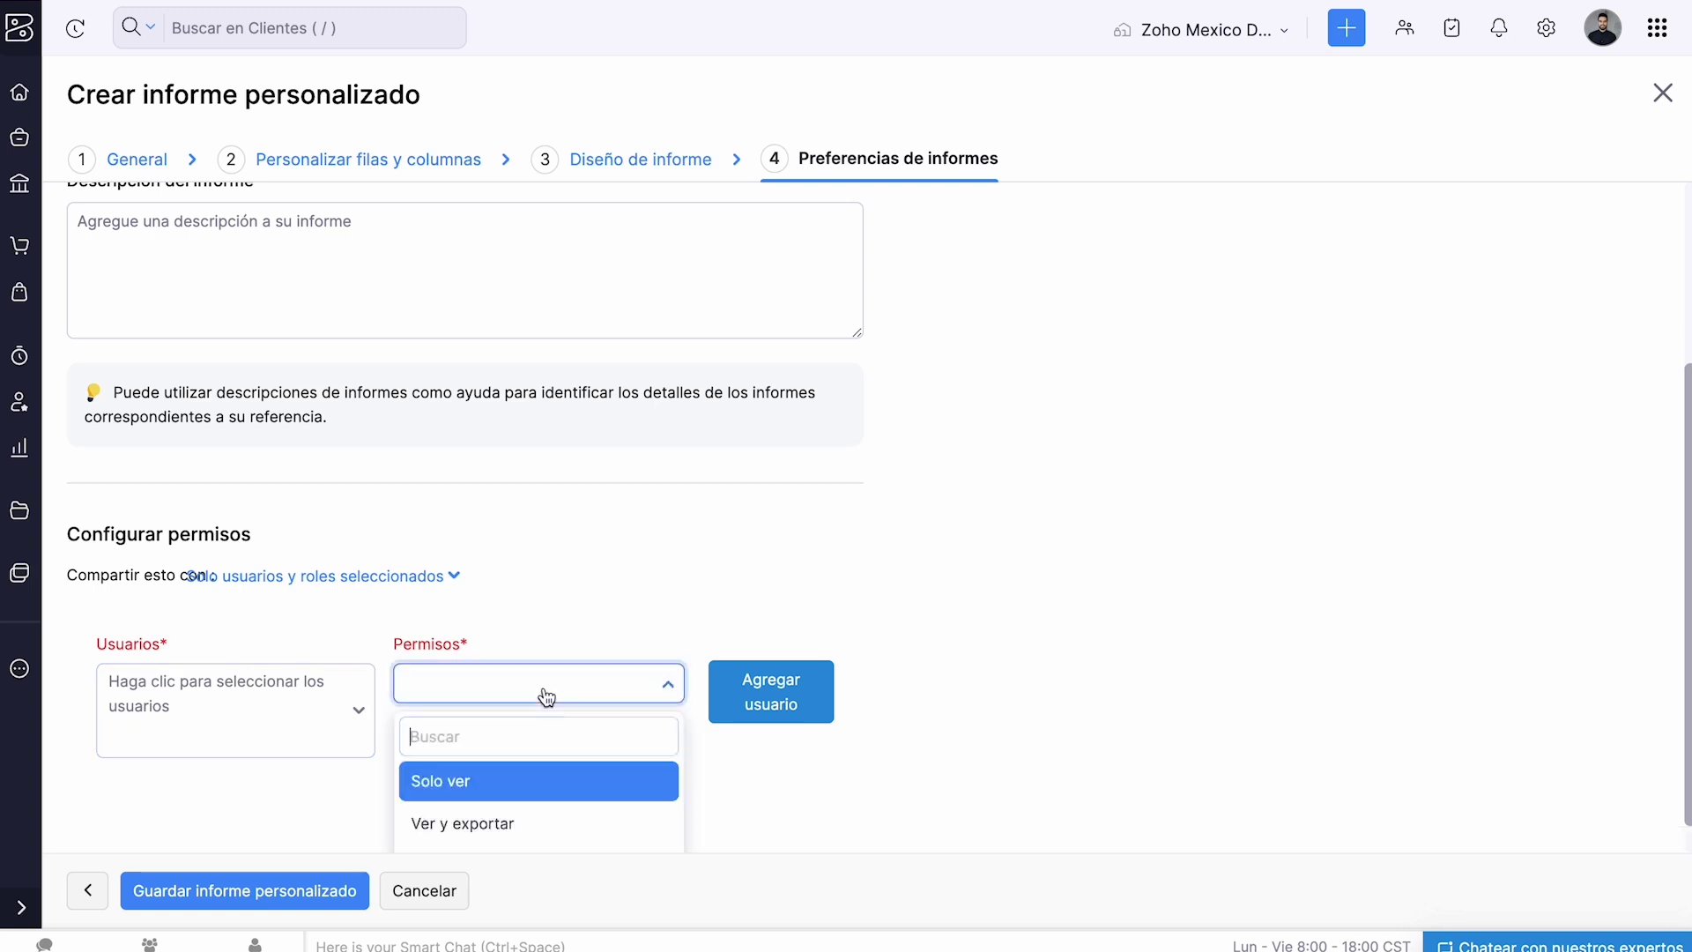
pyautogui.scroll(-1, 546, 699)
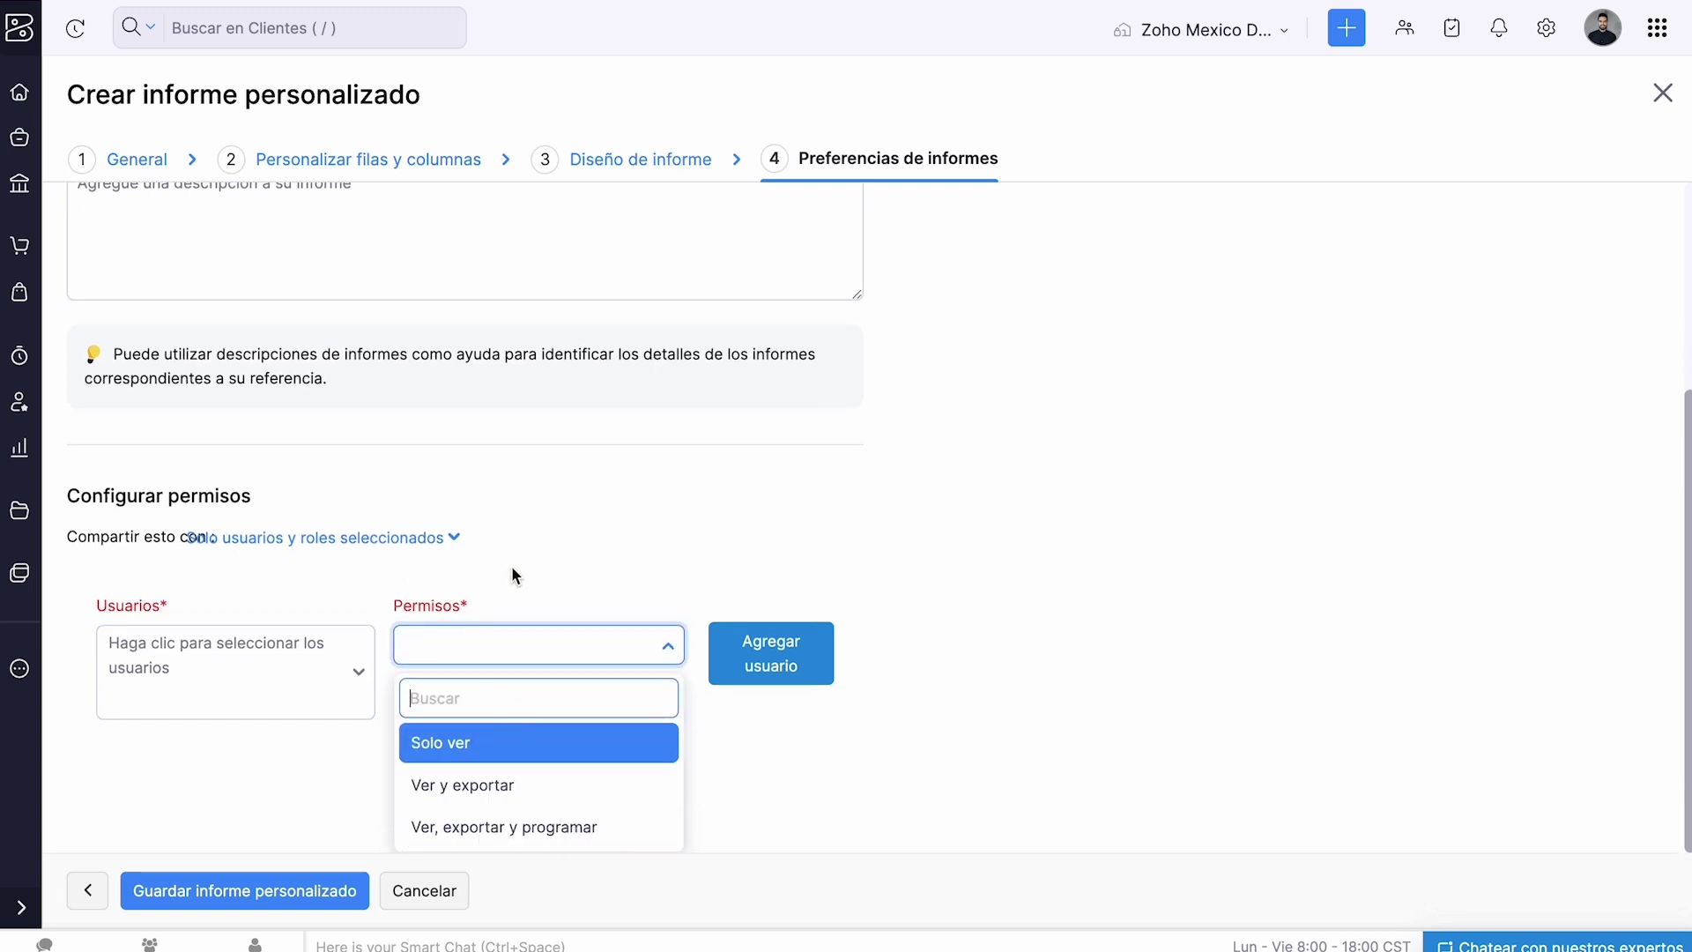
pyautogui.click(385, 537)
pyautogui.click(234, 701)
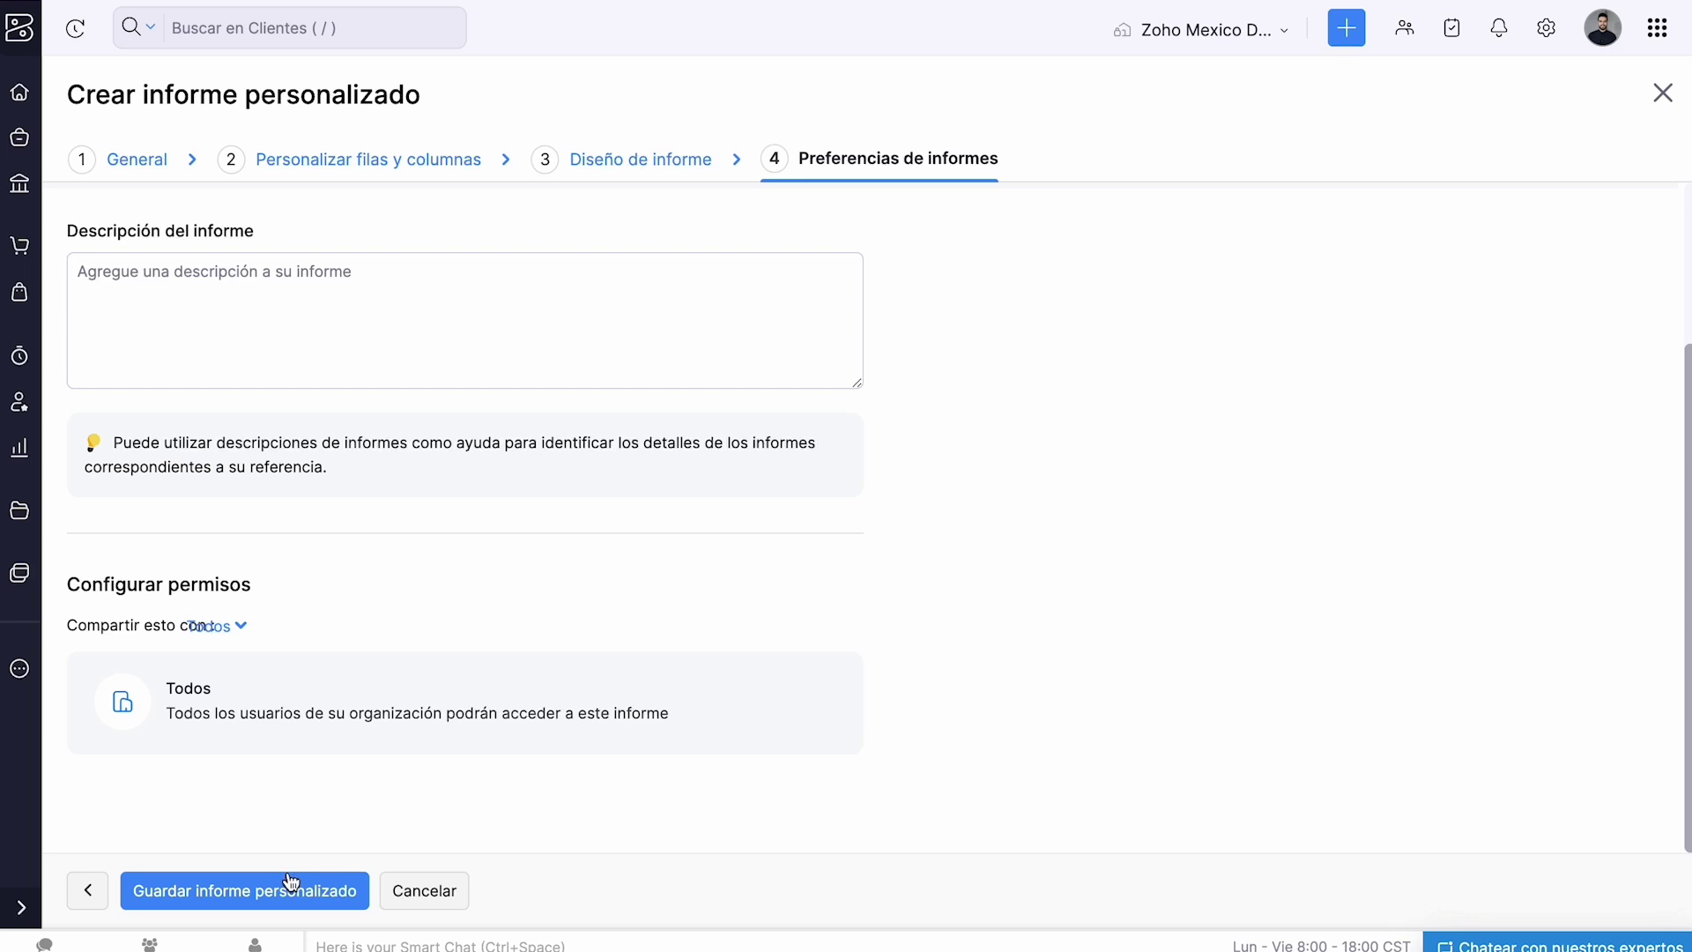
# Save the custom report and return to the general reports list
pyautogui.click(249, 895)
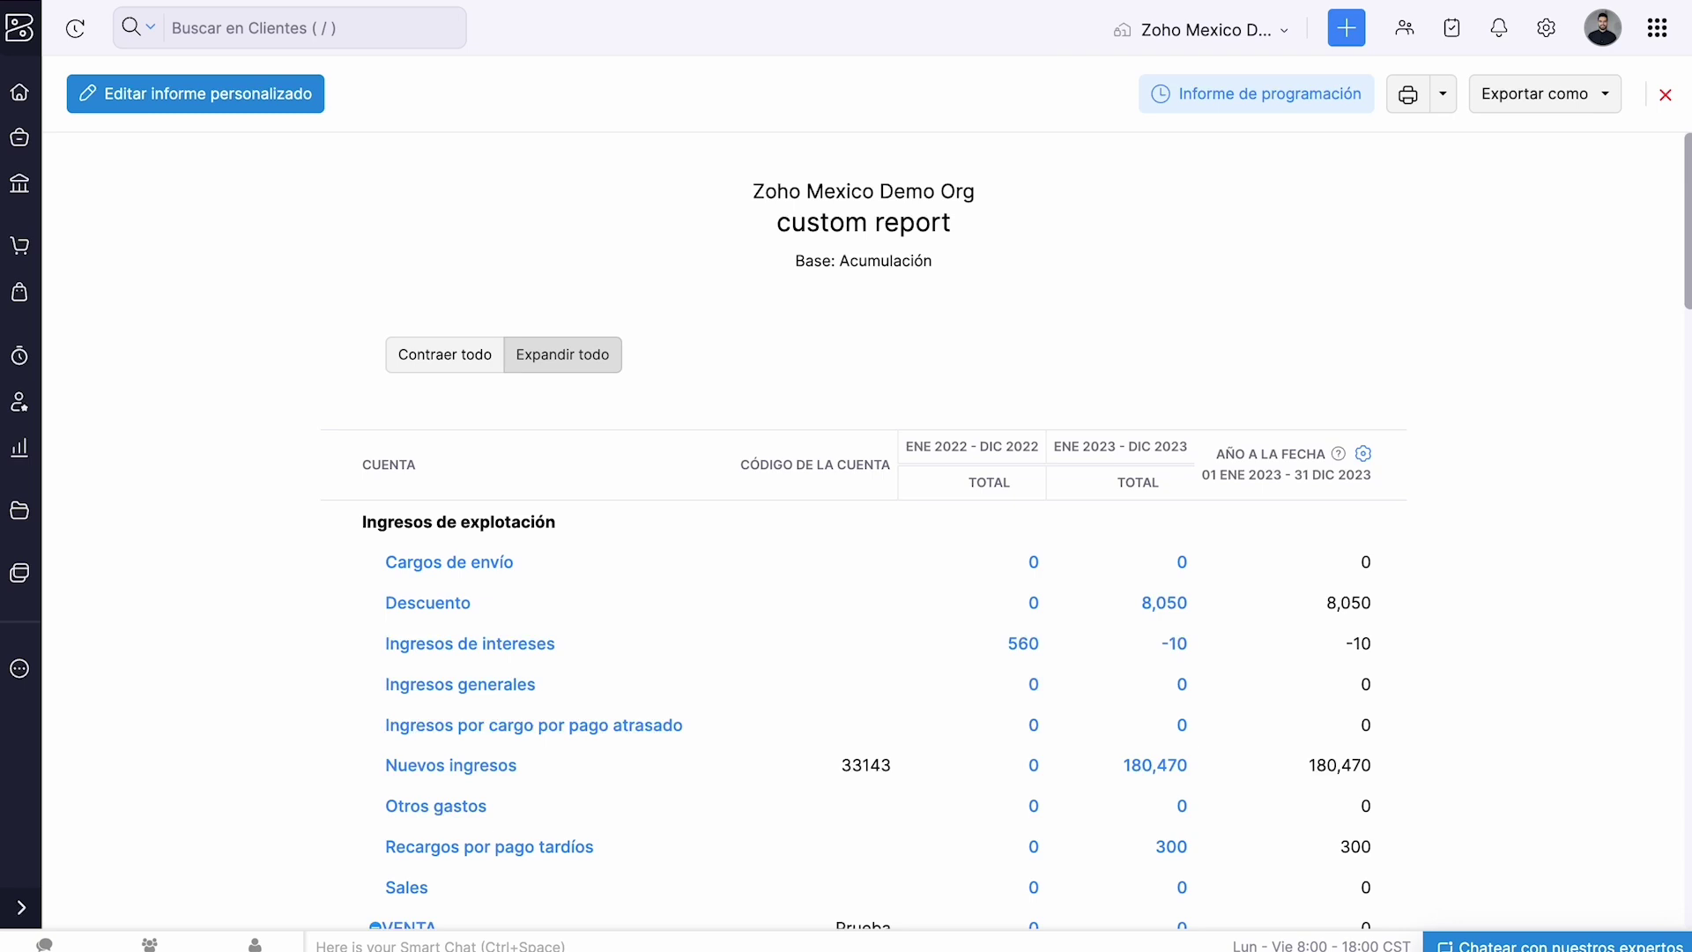
pyautogui.click(1666, 94)
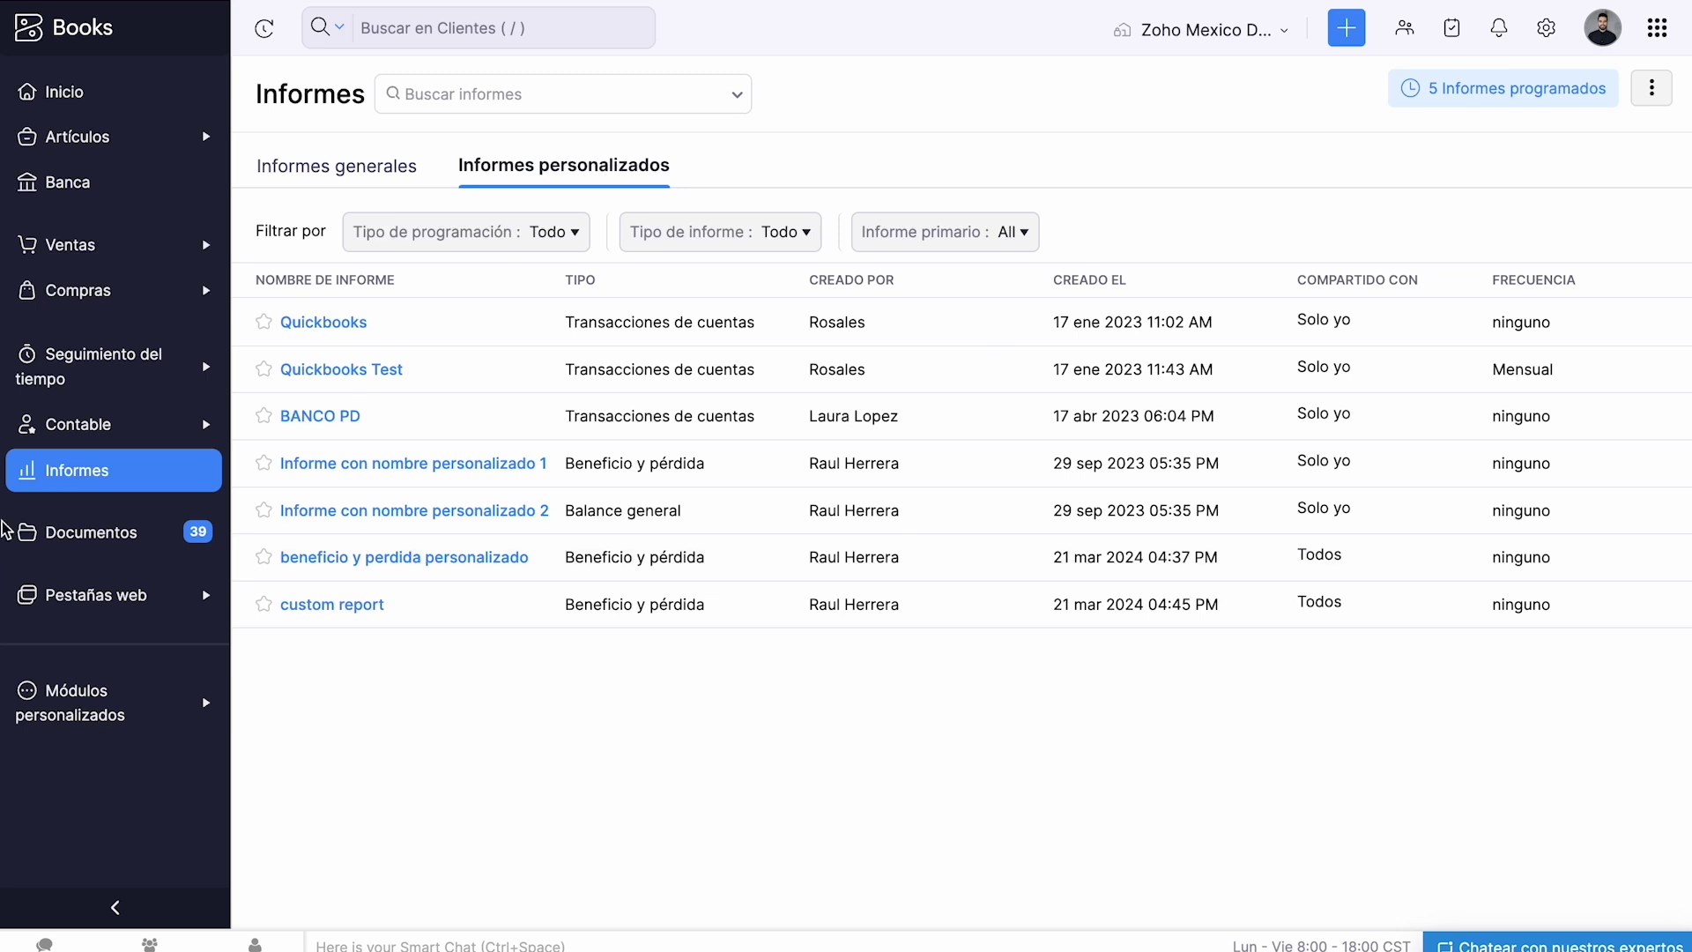
pyautogui.click(69, 479)
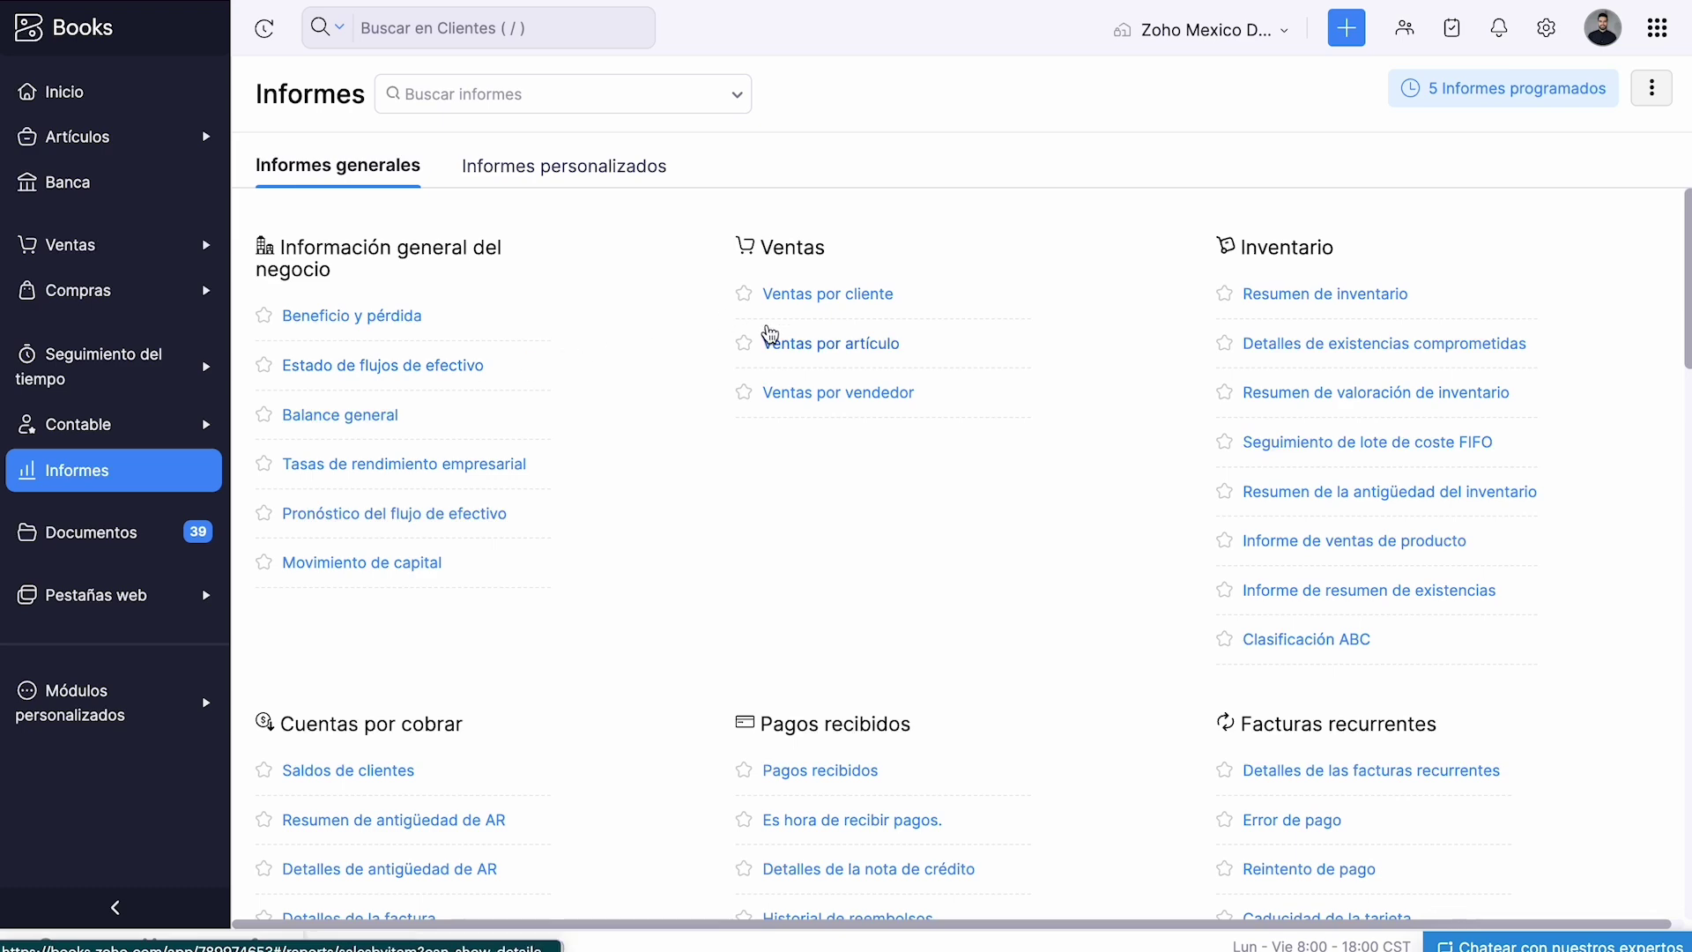
# Open the scheduling settings of the Ventas por artículo report and set the frequency to Mensual
pyautogui.click(771, 342)
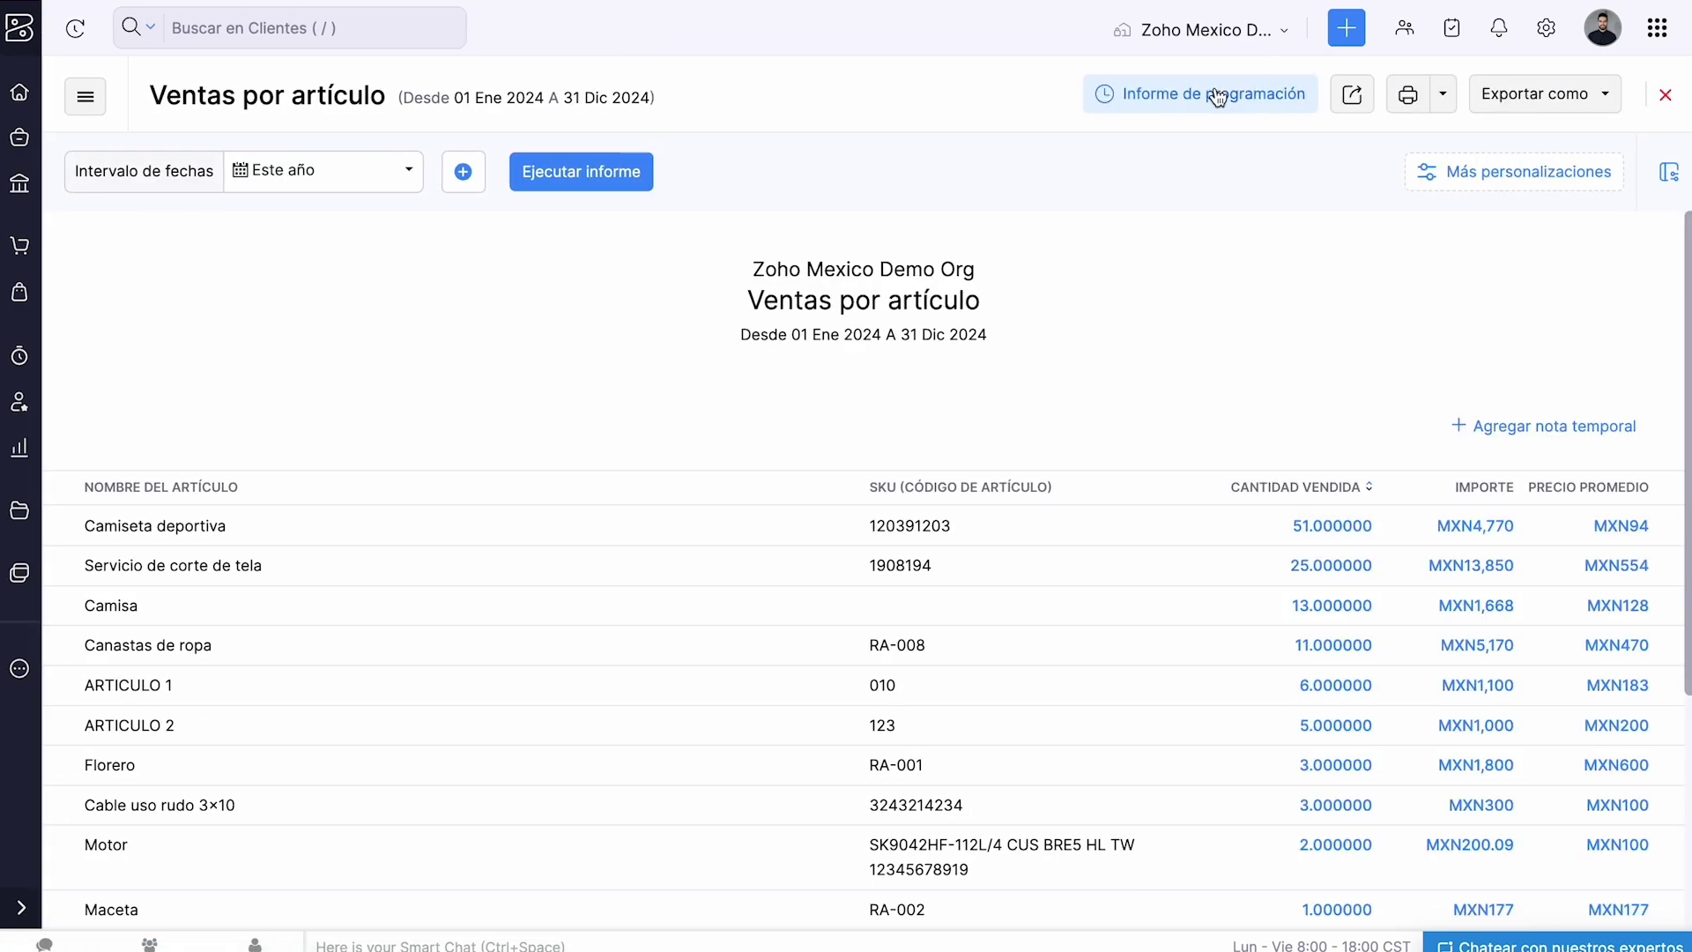
pyautogui.click(1218, 97)
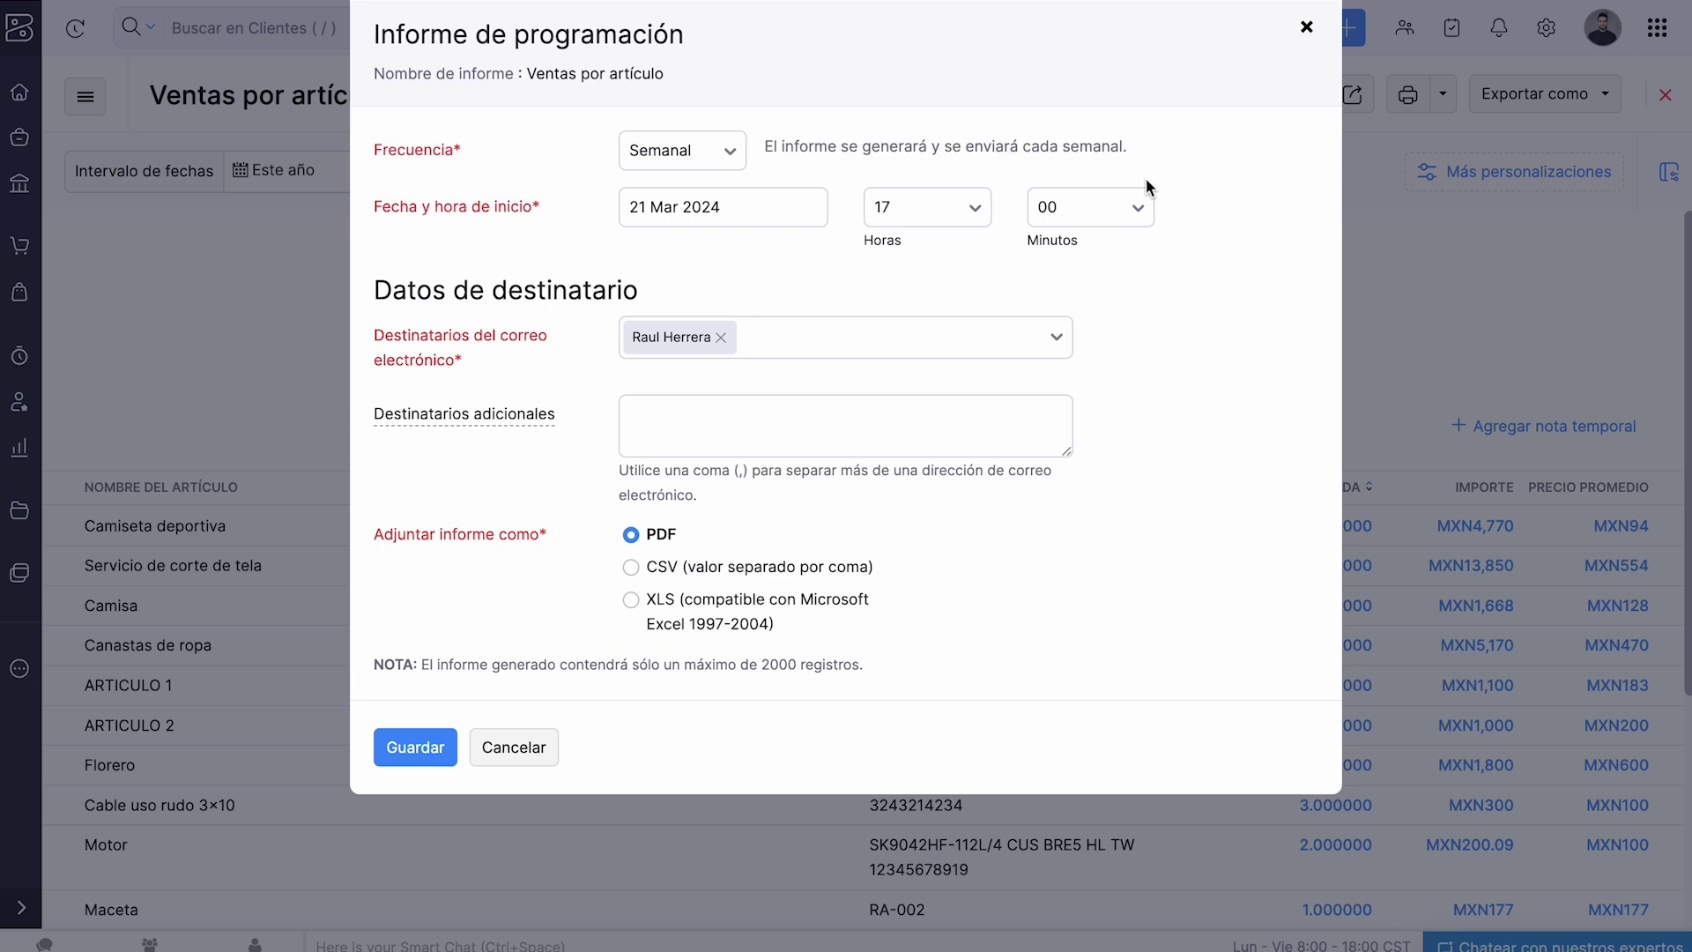
pyautogui.click(684, 151)
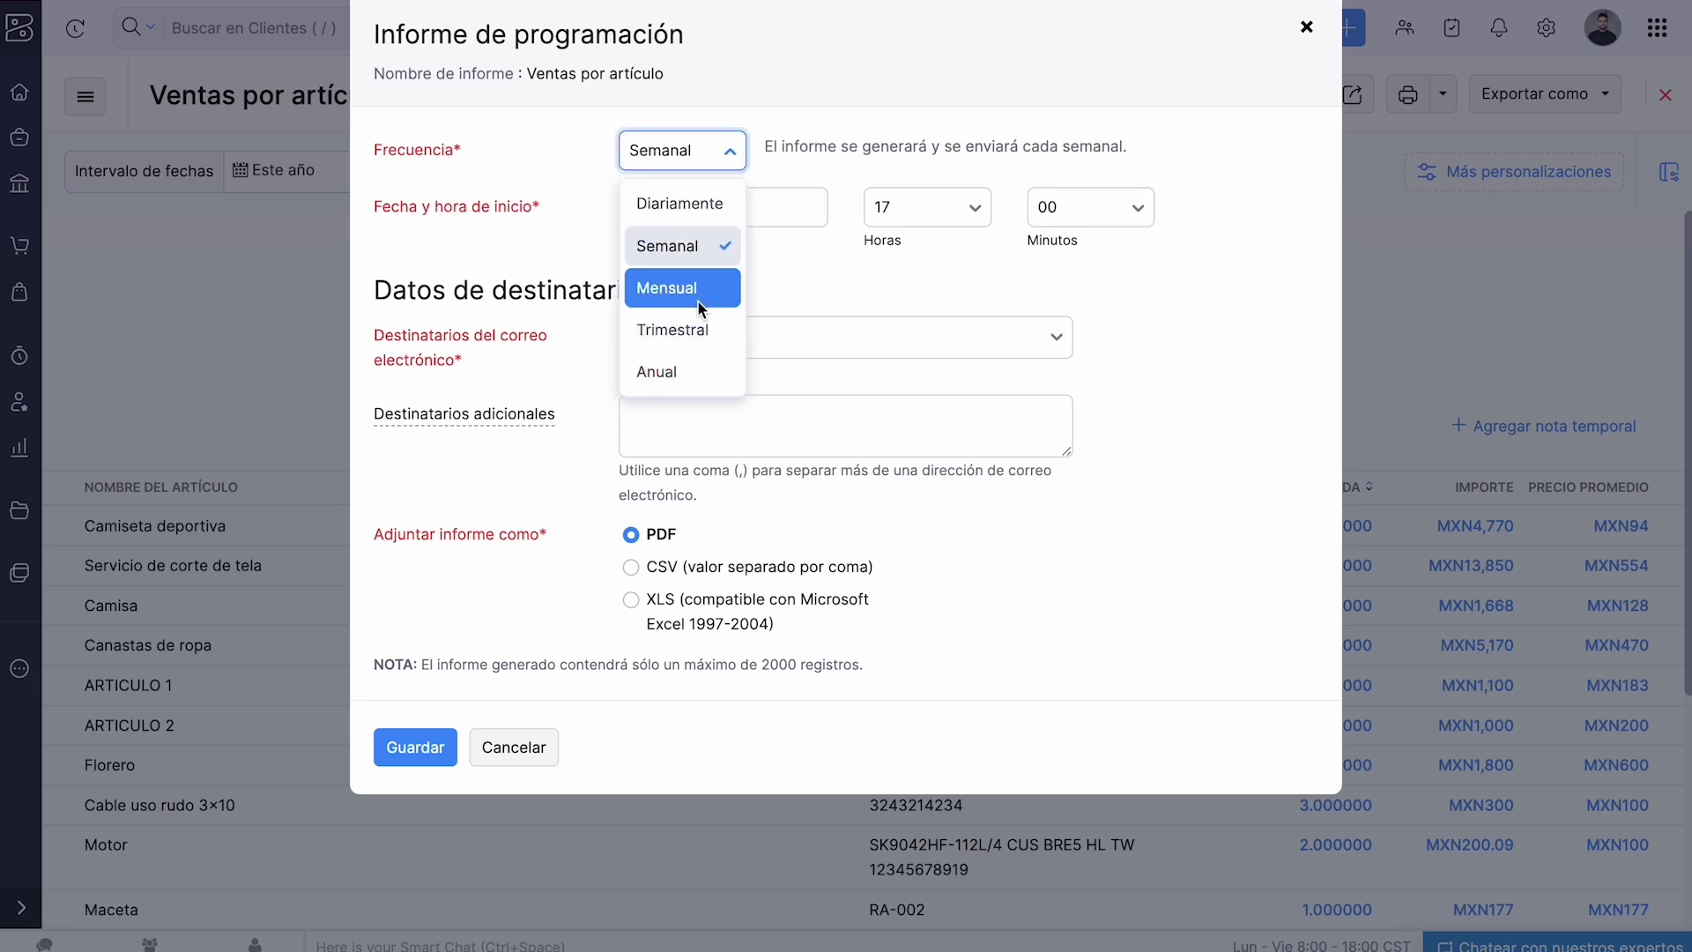
pyautogui.click(695, 300)
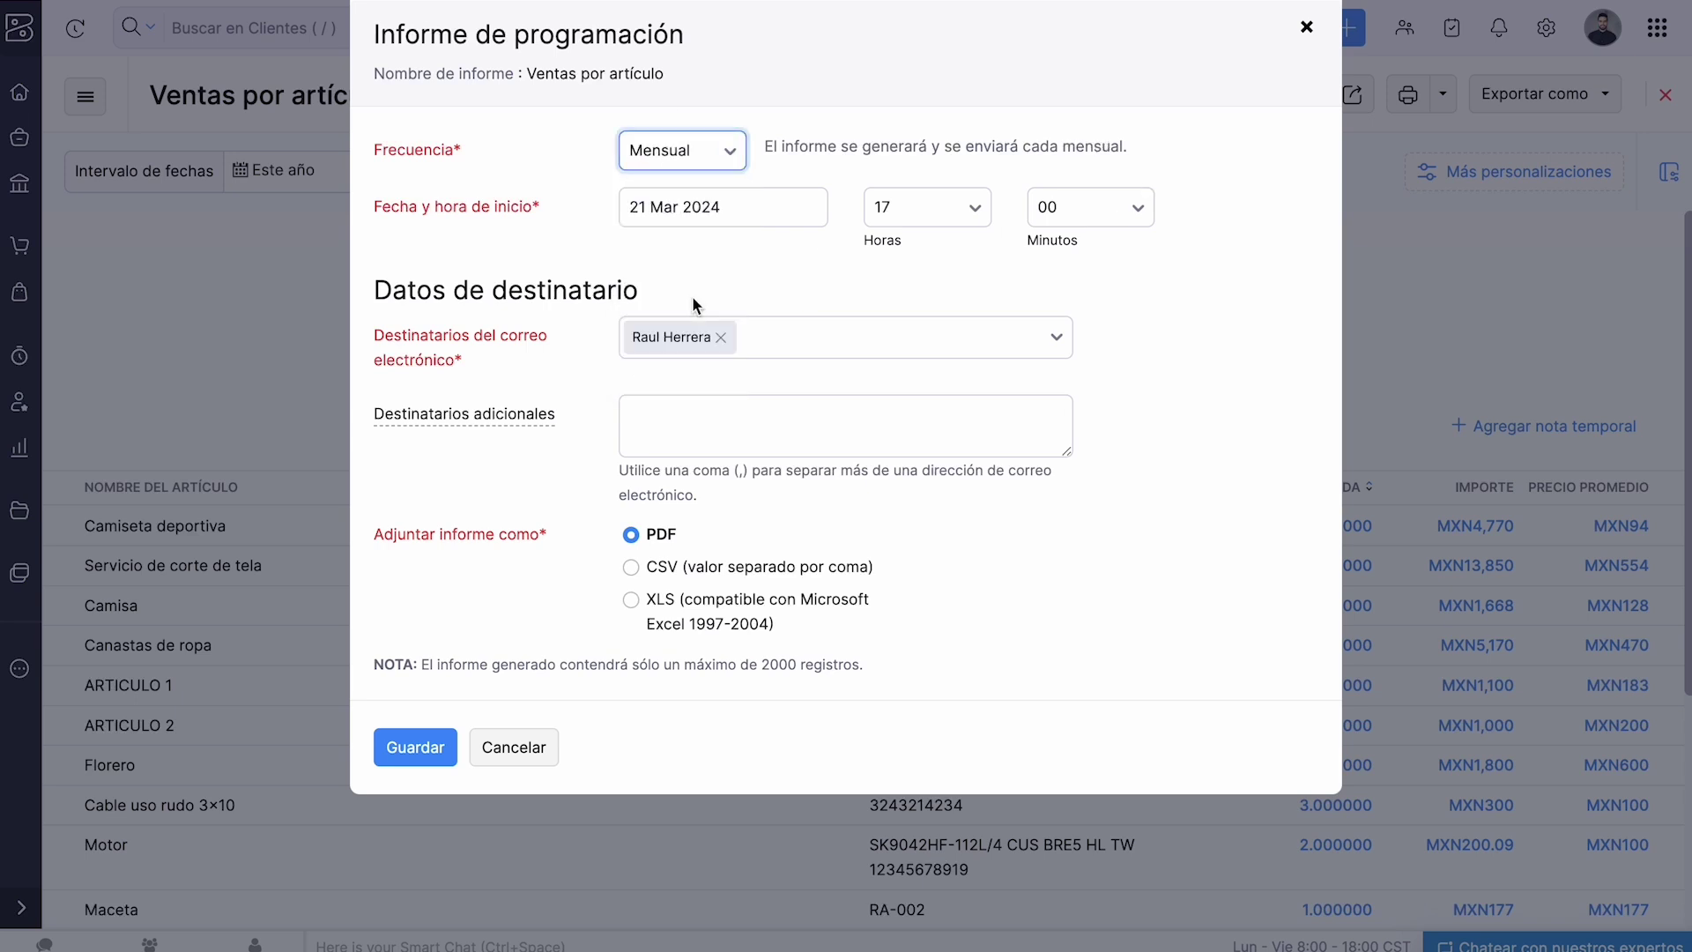
# Set the schedule's start date to 01 Abr 2024 and its hour to 13
pyautogui.click(722, 208)
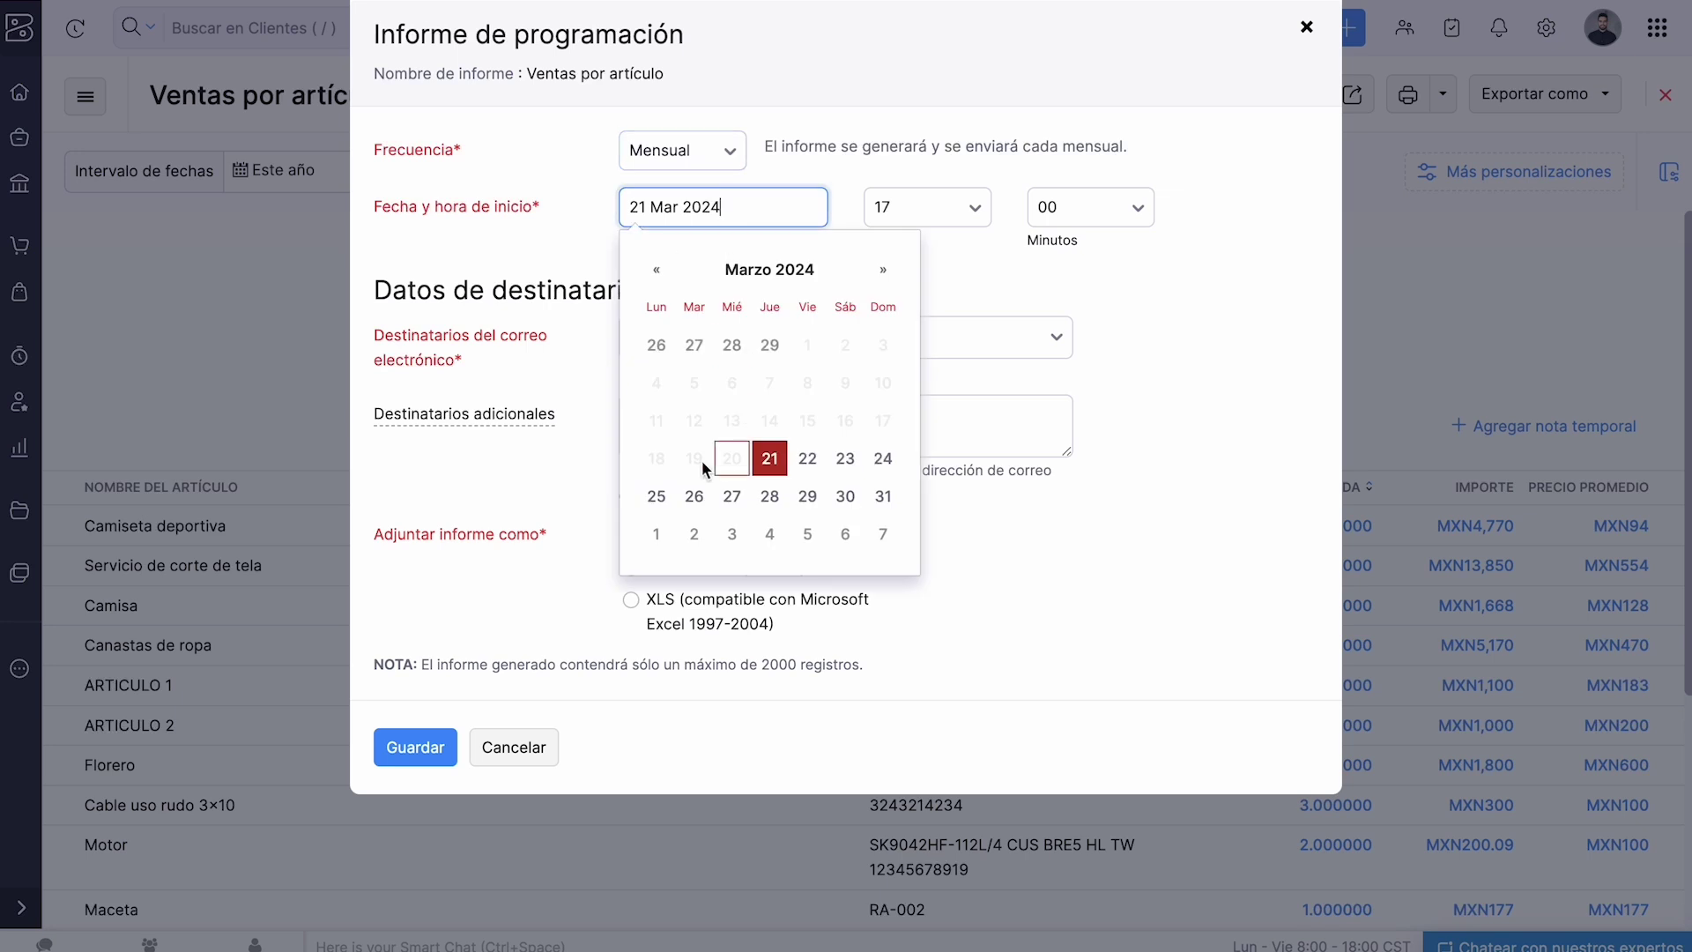
pyautogui.click(657, 535)
pyautogui.click(944, 216)
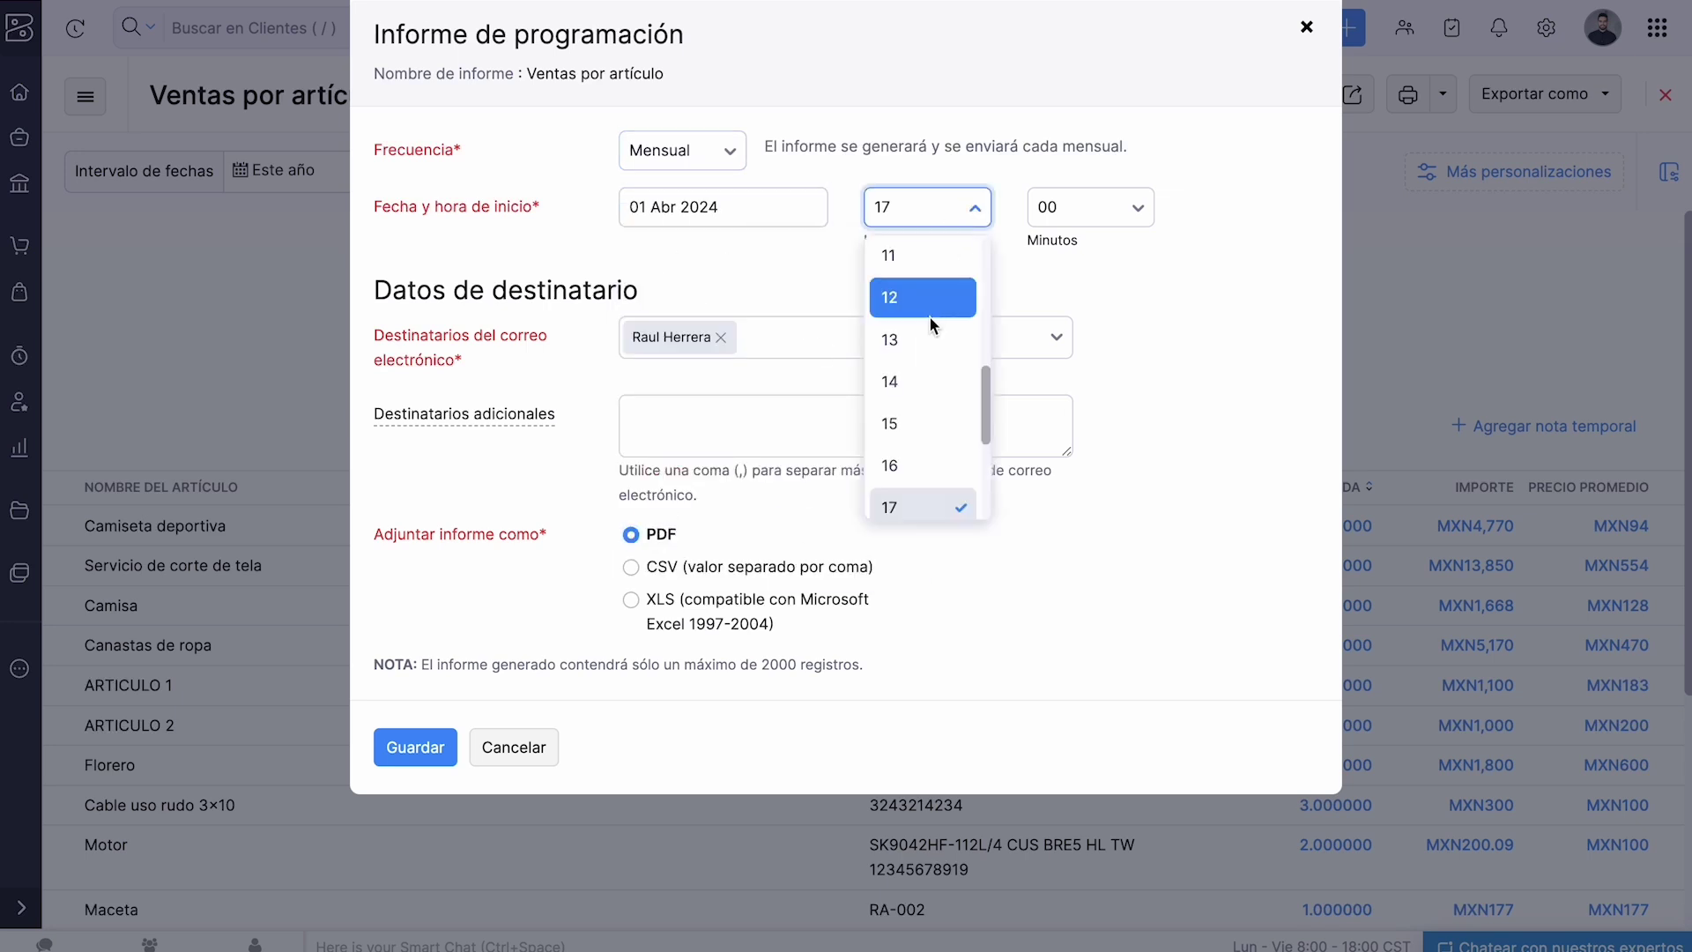
pyautogui.click(928, 324)
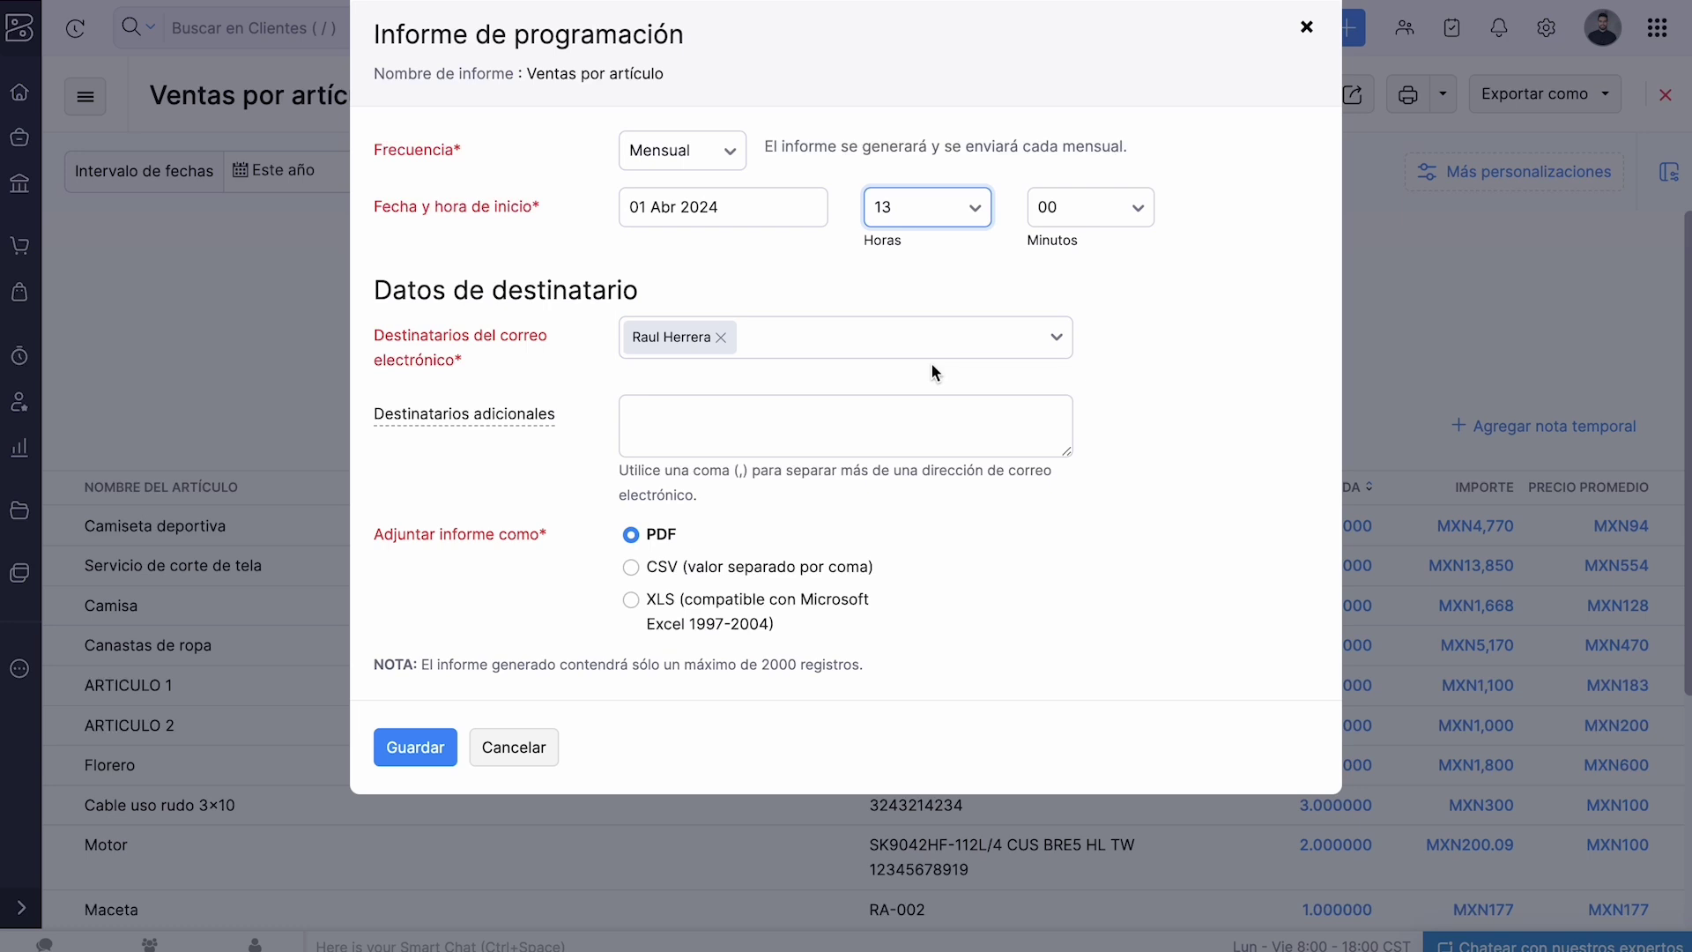
# Add two more users as e-mail recipients of the scheduled report
pyautogui.click(775, 356)
pyautogui.click(731, 508)
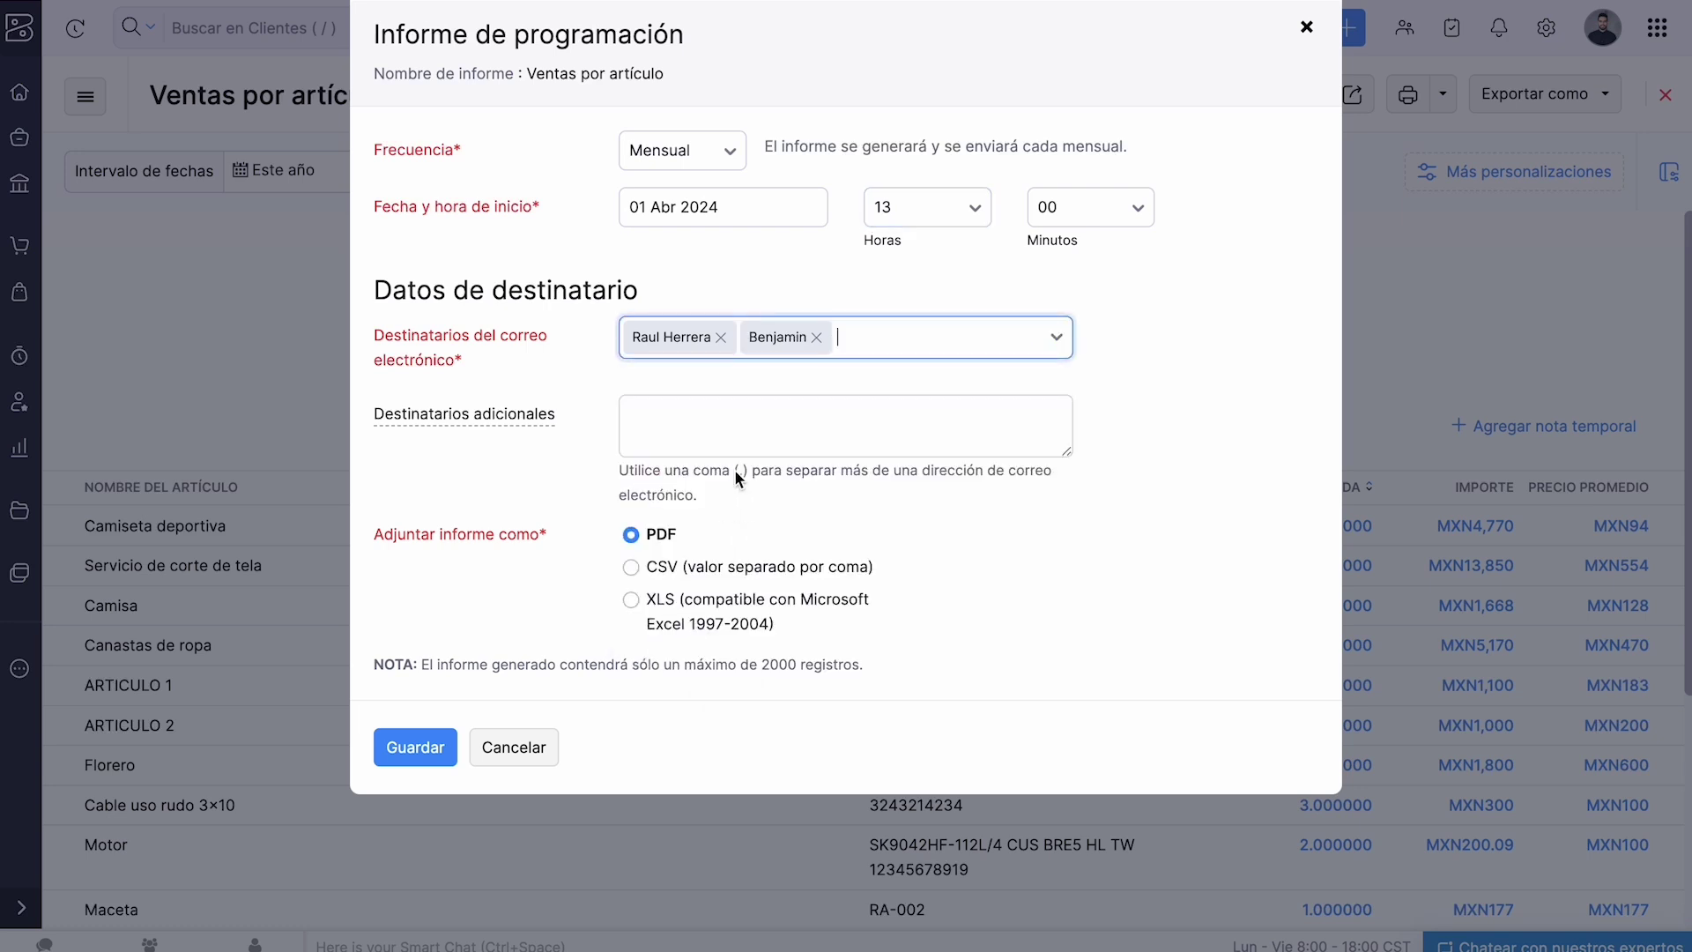
pyautogui.click(849, 351)
pyautogui.click(759, 546)
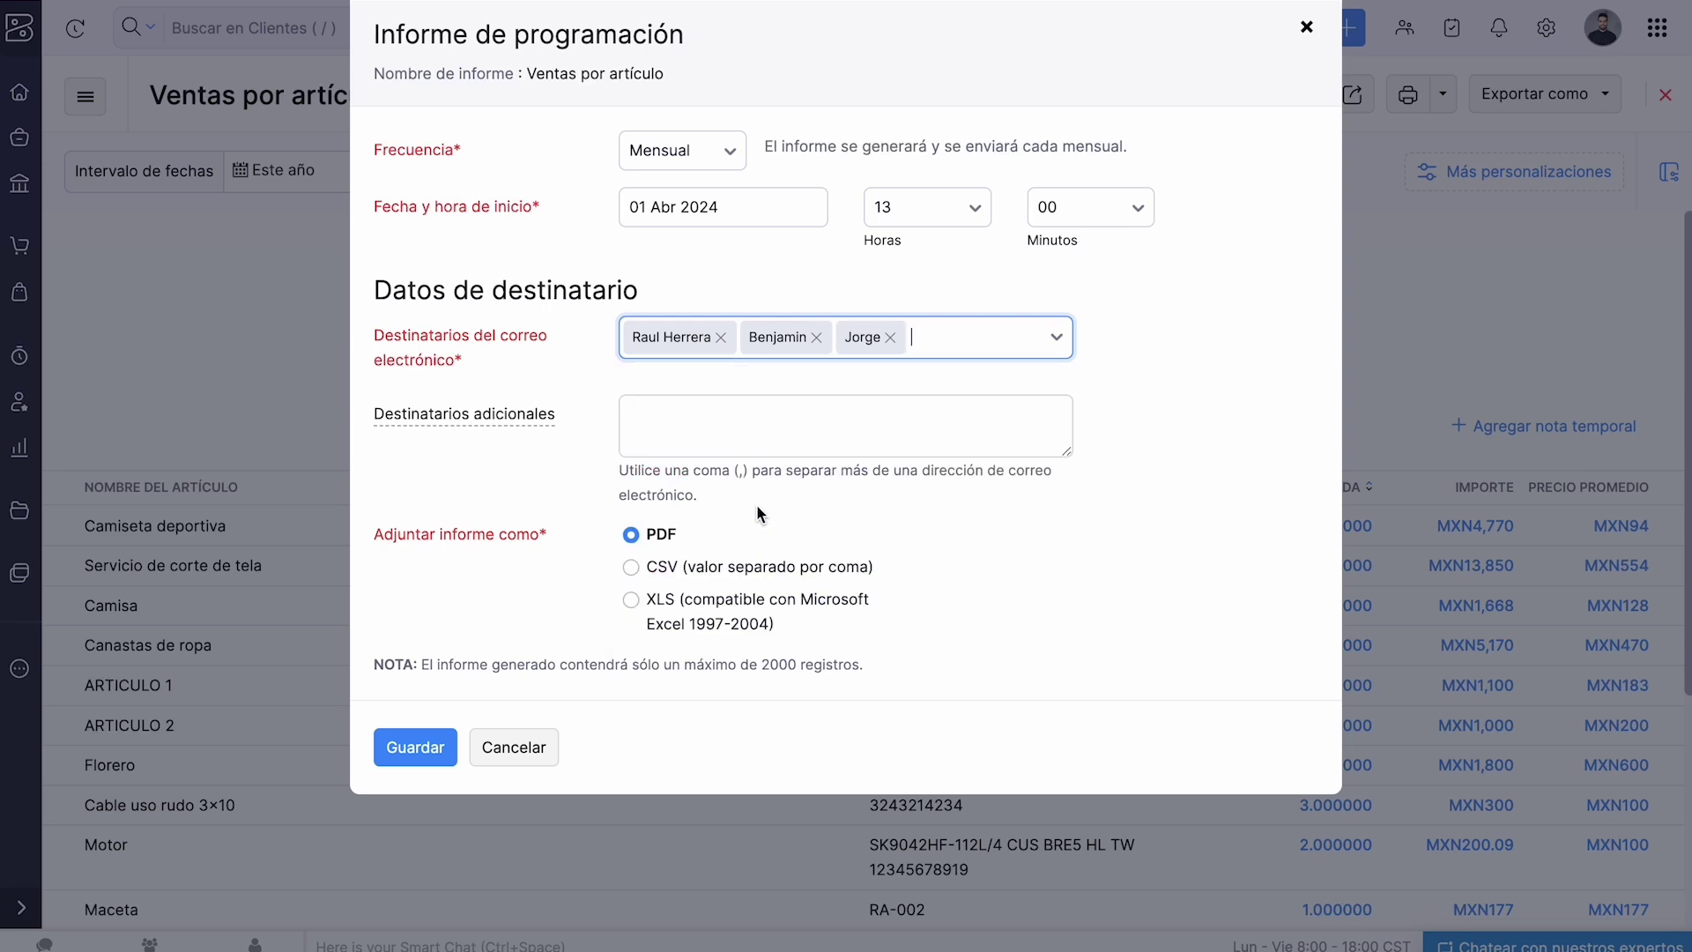
# Choose XLS as the attachment format for the scheduled report and save the schedule
pyautogui.click(635, 598)
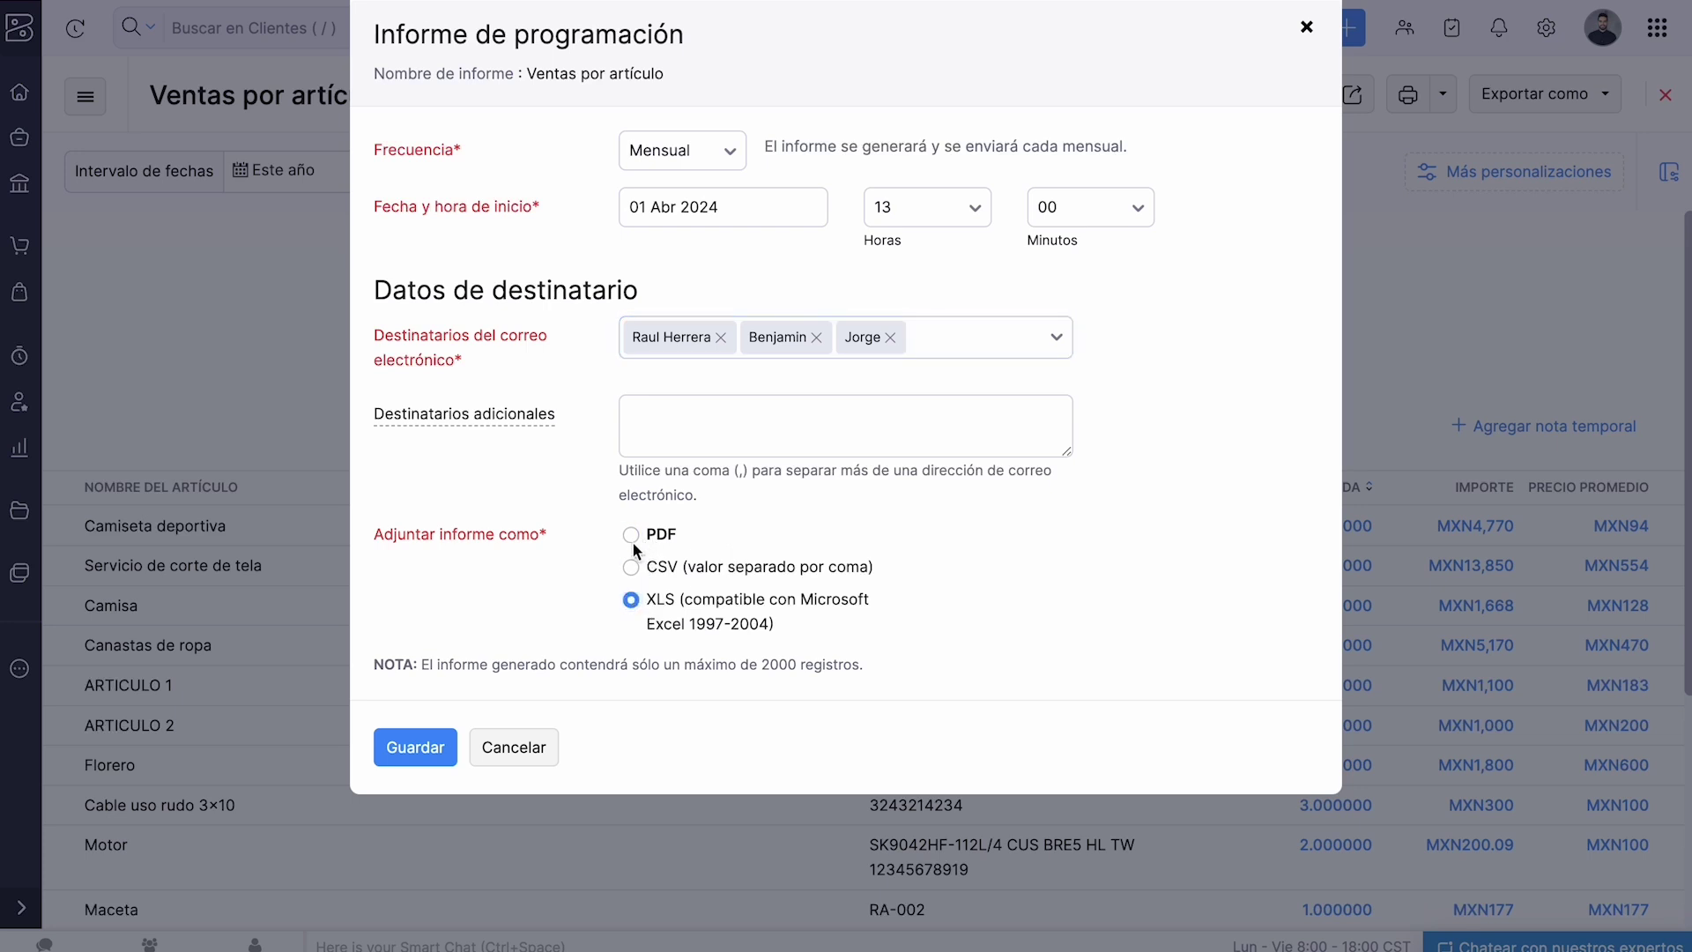
pyautogui.click(631, 535)
pyautogui.click(631, 568)
pyautogui.click(631, 599)
pyautogui.click(410, 755)
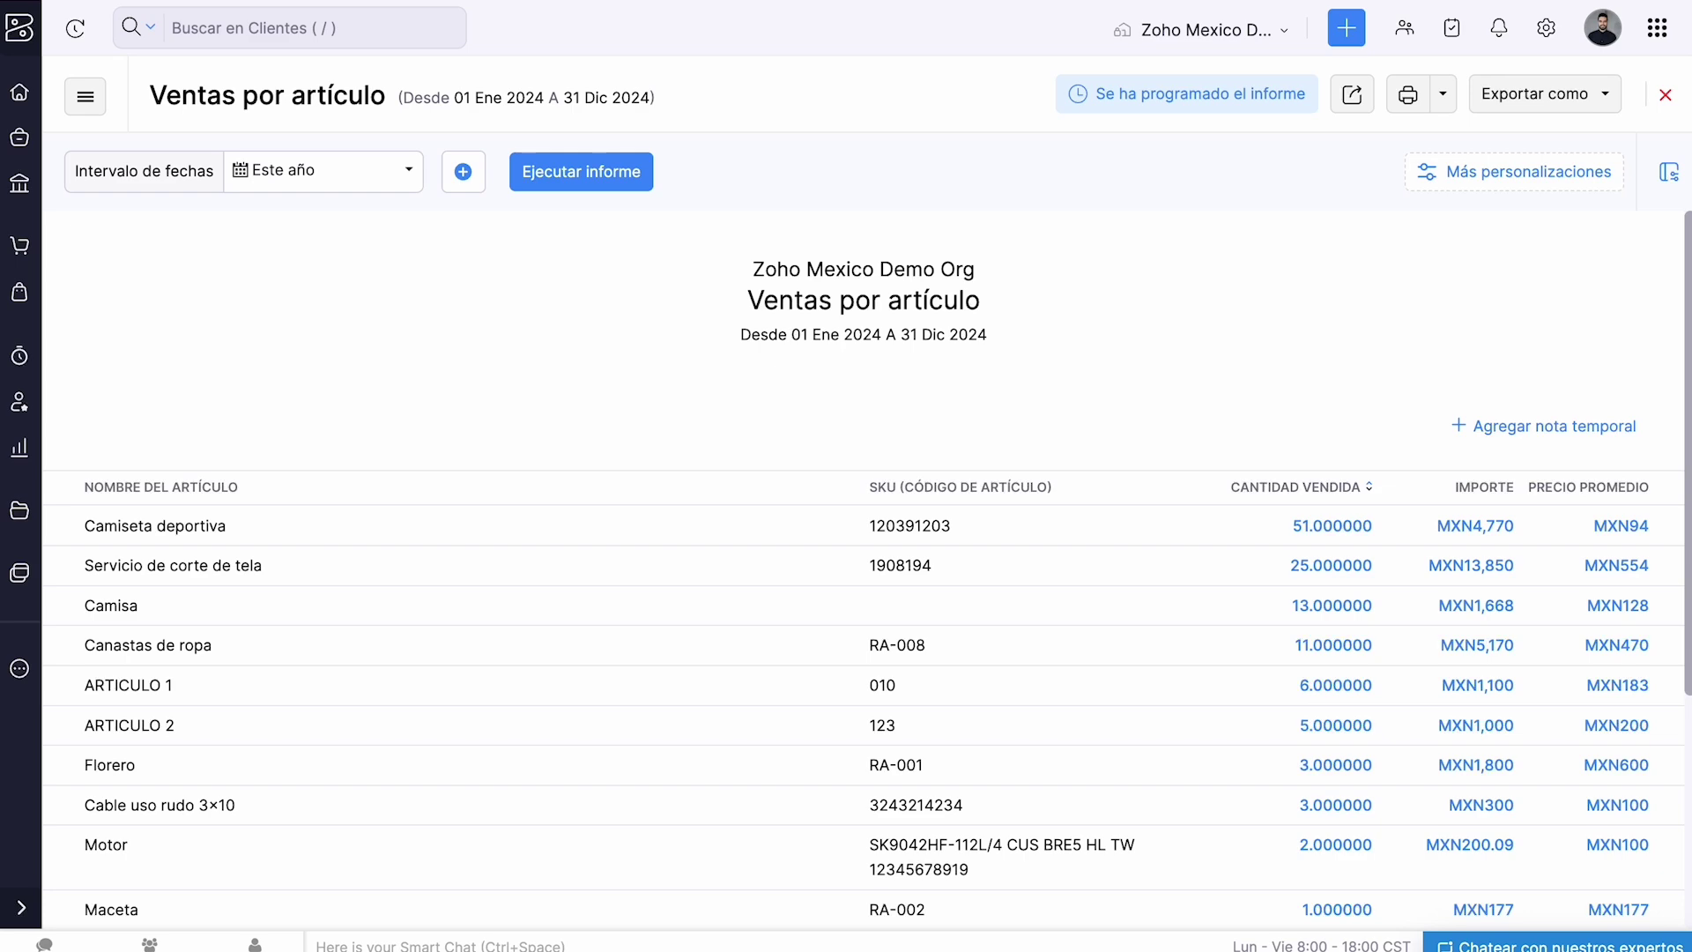
# Open the Ventas por artículo schedule from the scheduled reports list and mark it as inactive
pyautogui.click(1666, 96)
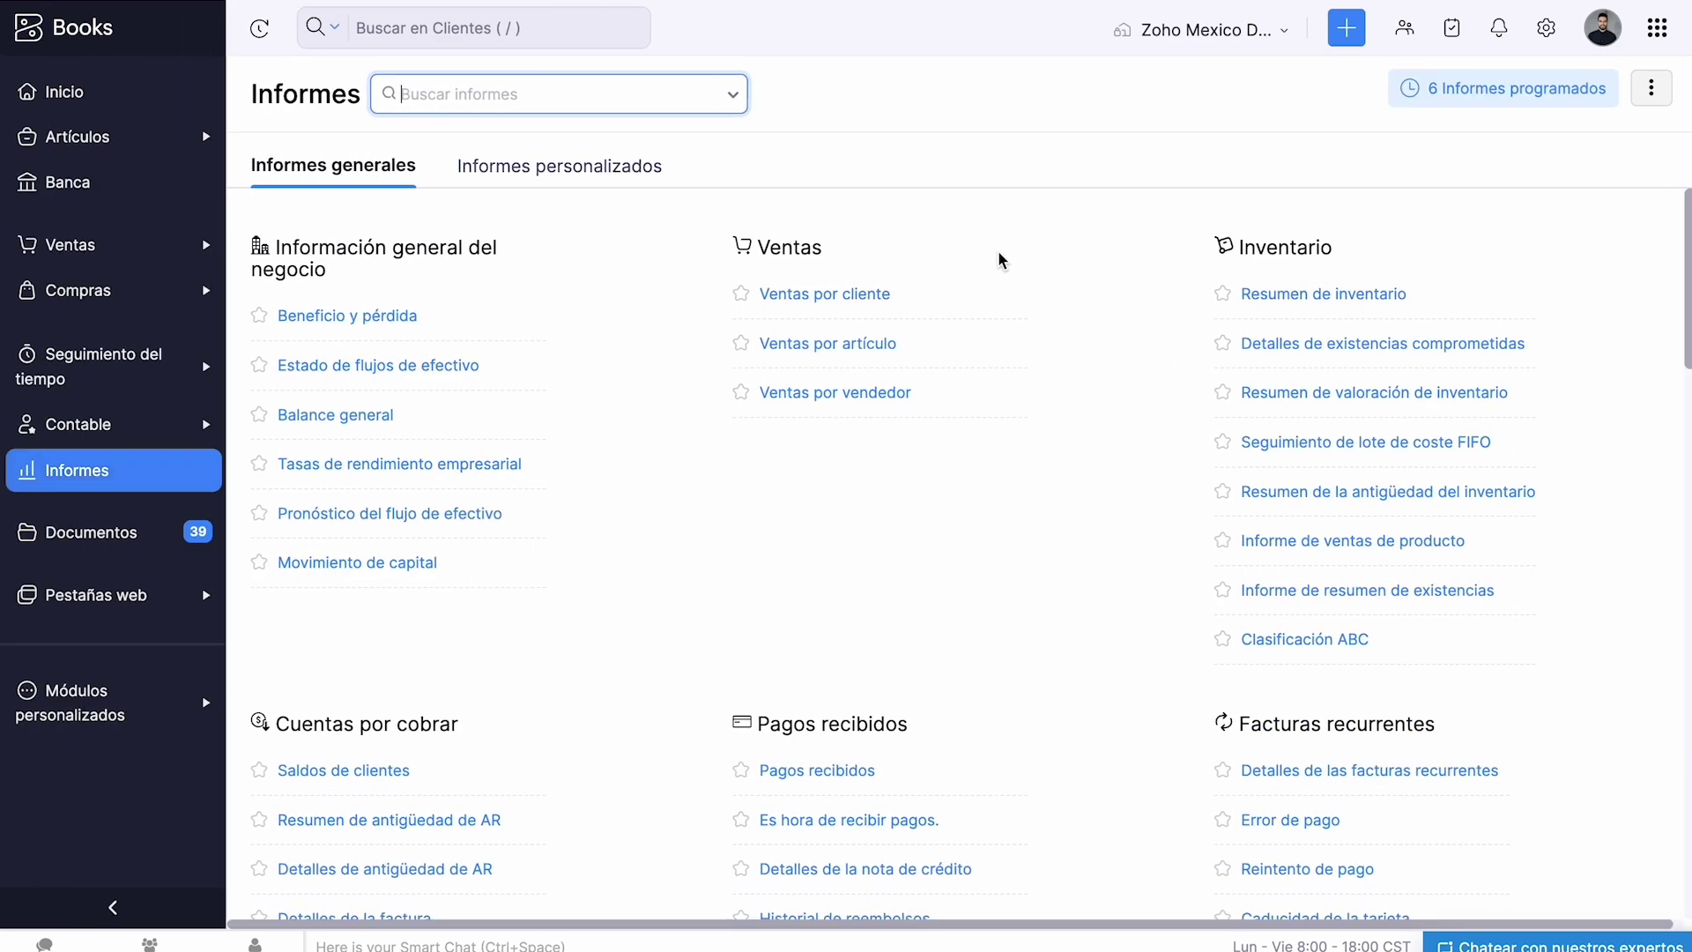
pyautogui.click(1593, 91)
pyautogui.click(340, 763)
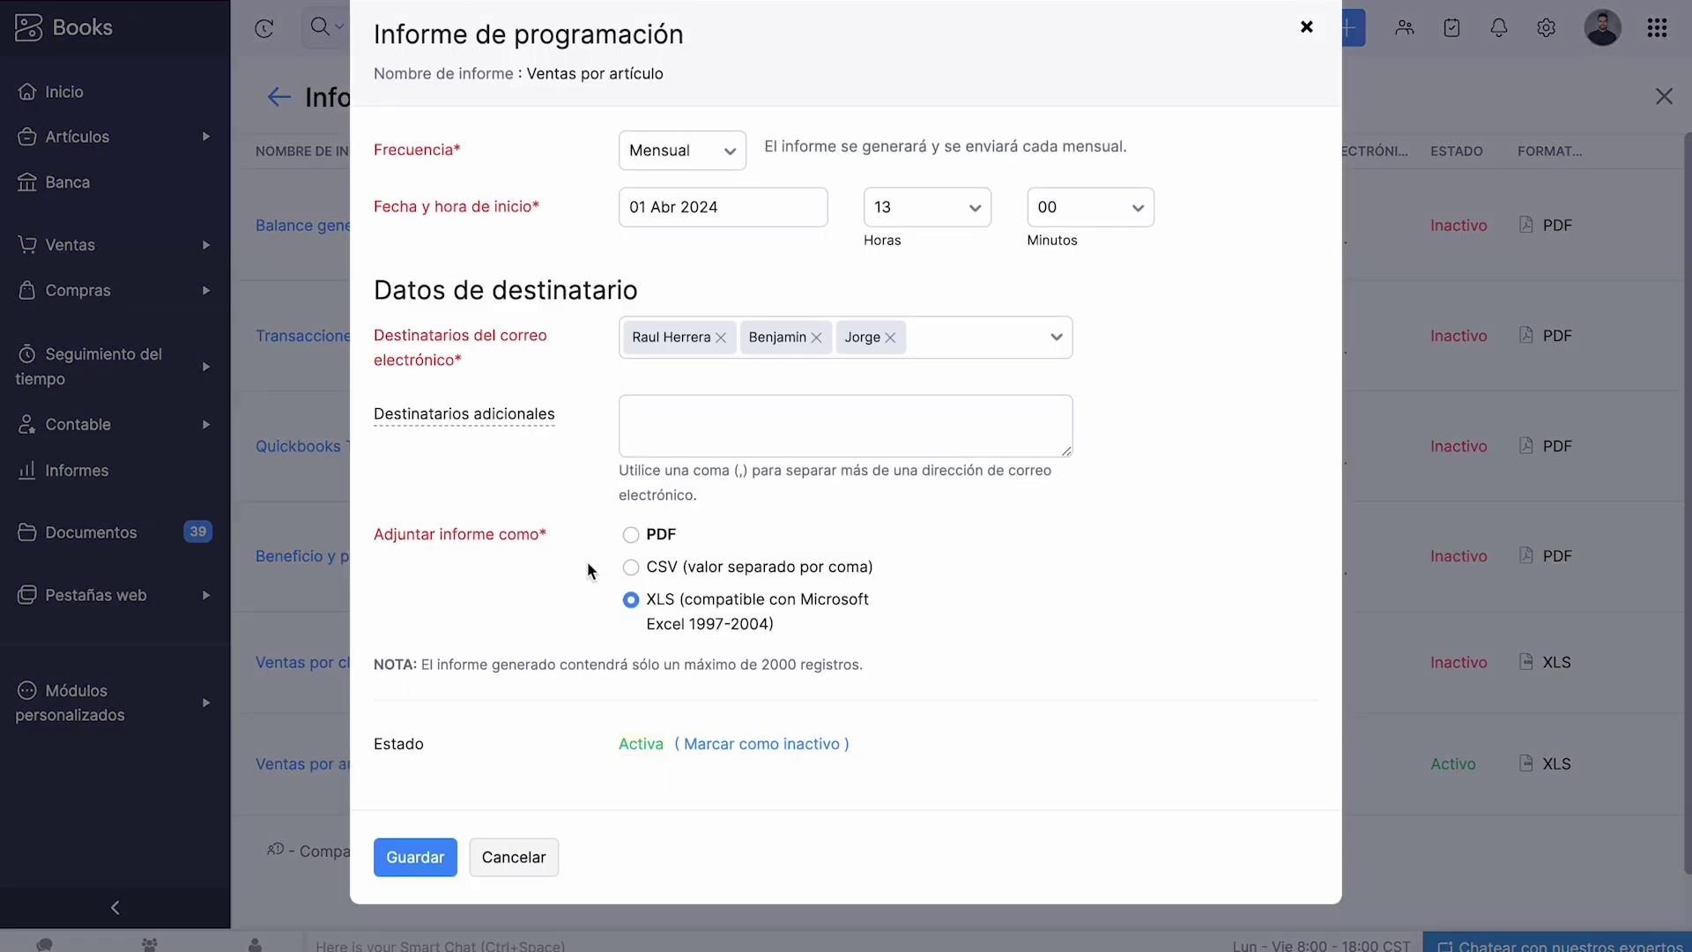
pyautogui.click(745, 637)
pyautogui.click(705, 745)
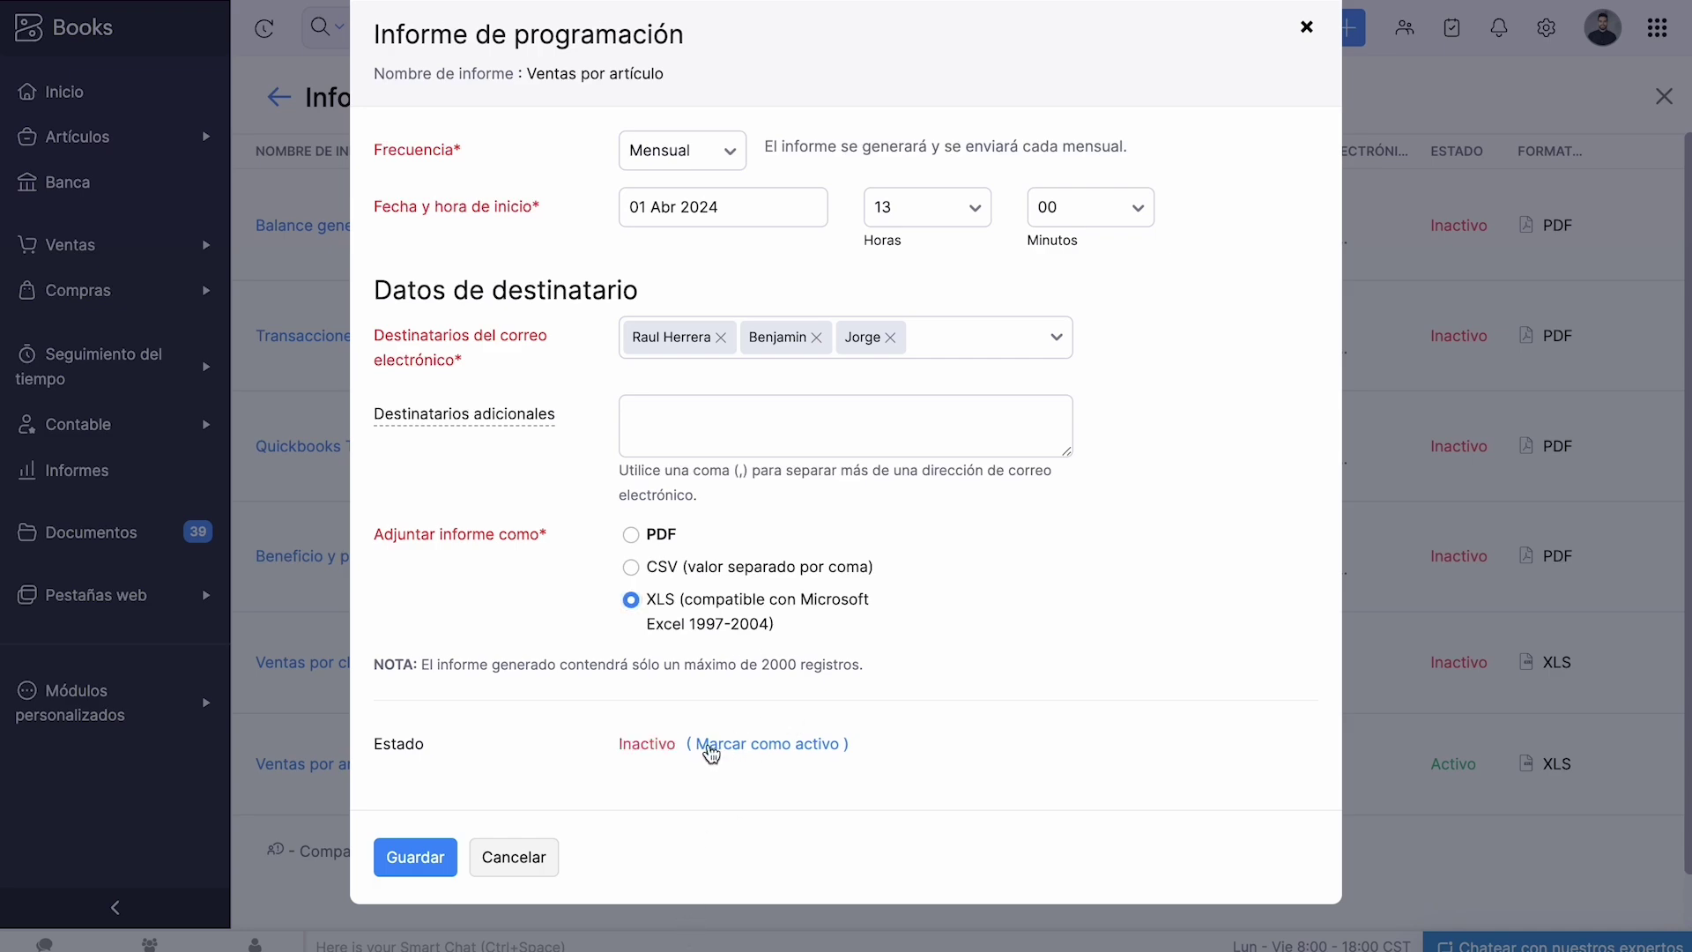
# Save the Ventas por artículo report schedule with its inactive status
pyautogui.click(435, 860)
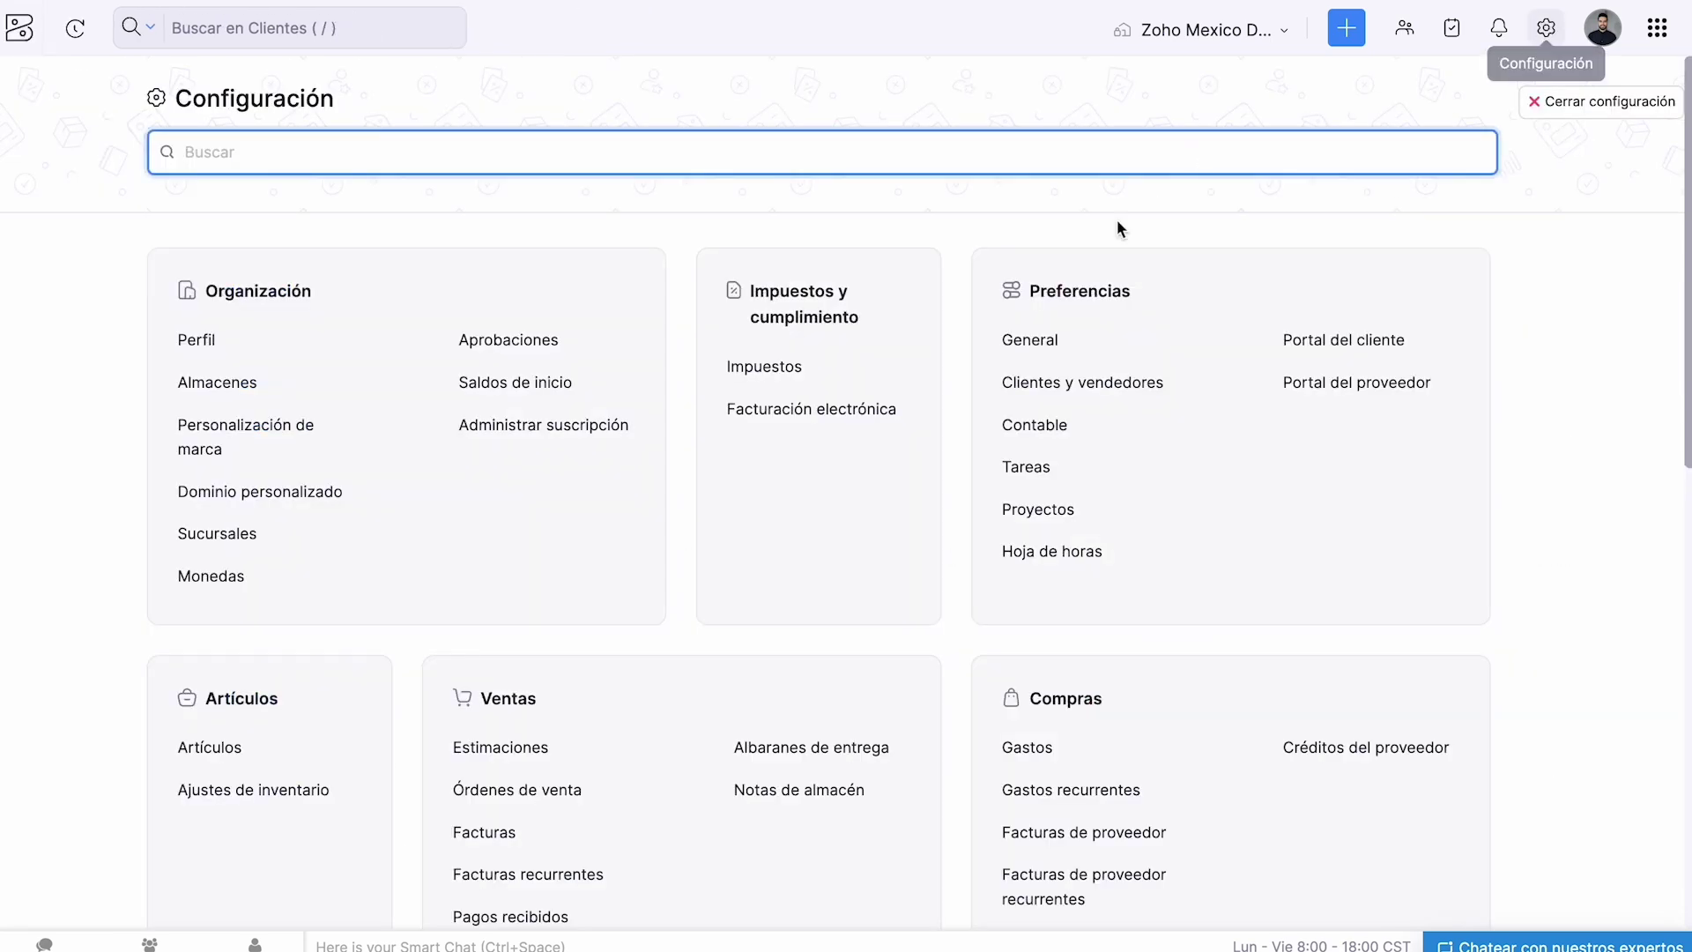
# Open the General preferences and enable the Enviar informe de resumen semanal option
pyautogui.click(1019, 343)
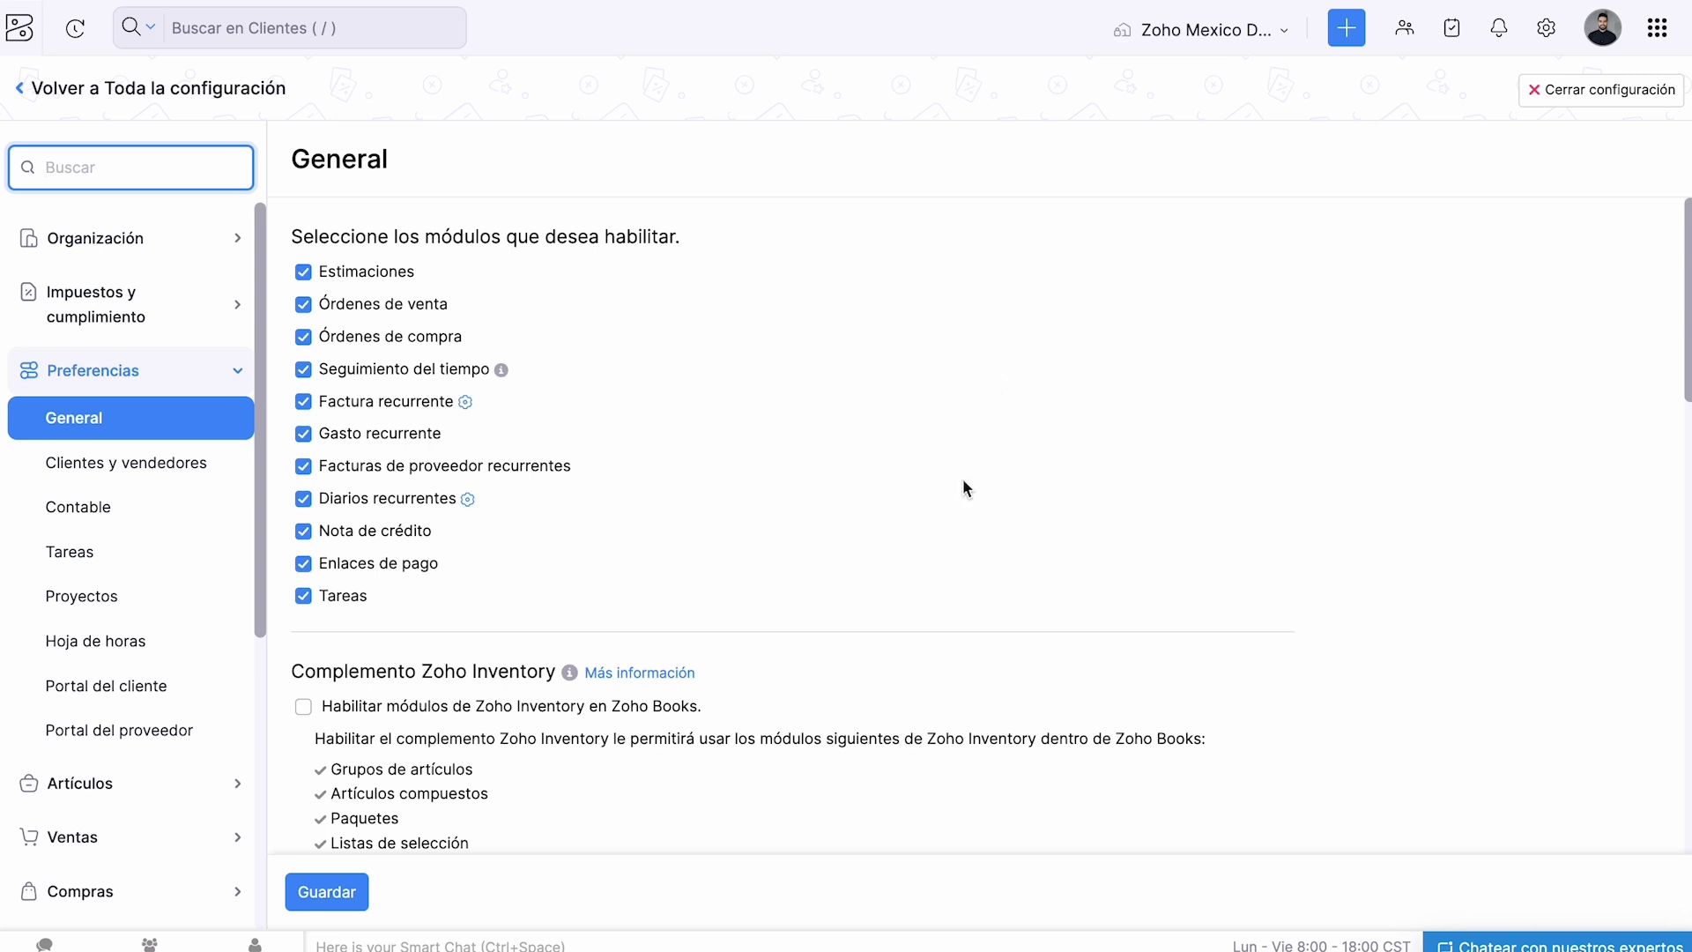
pyautogui.scroll(-8, 967, 487)
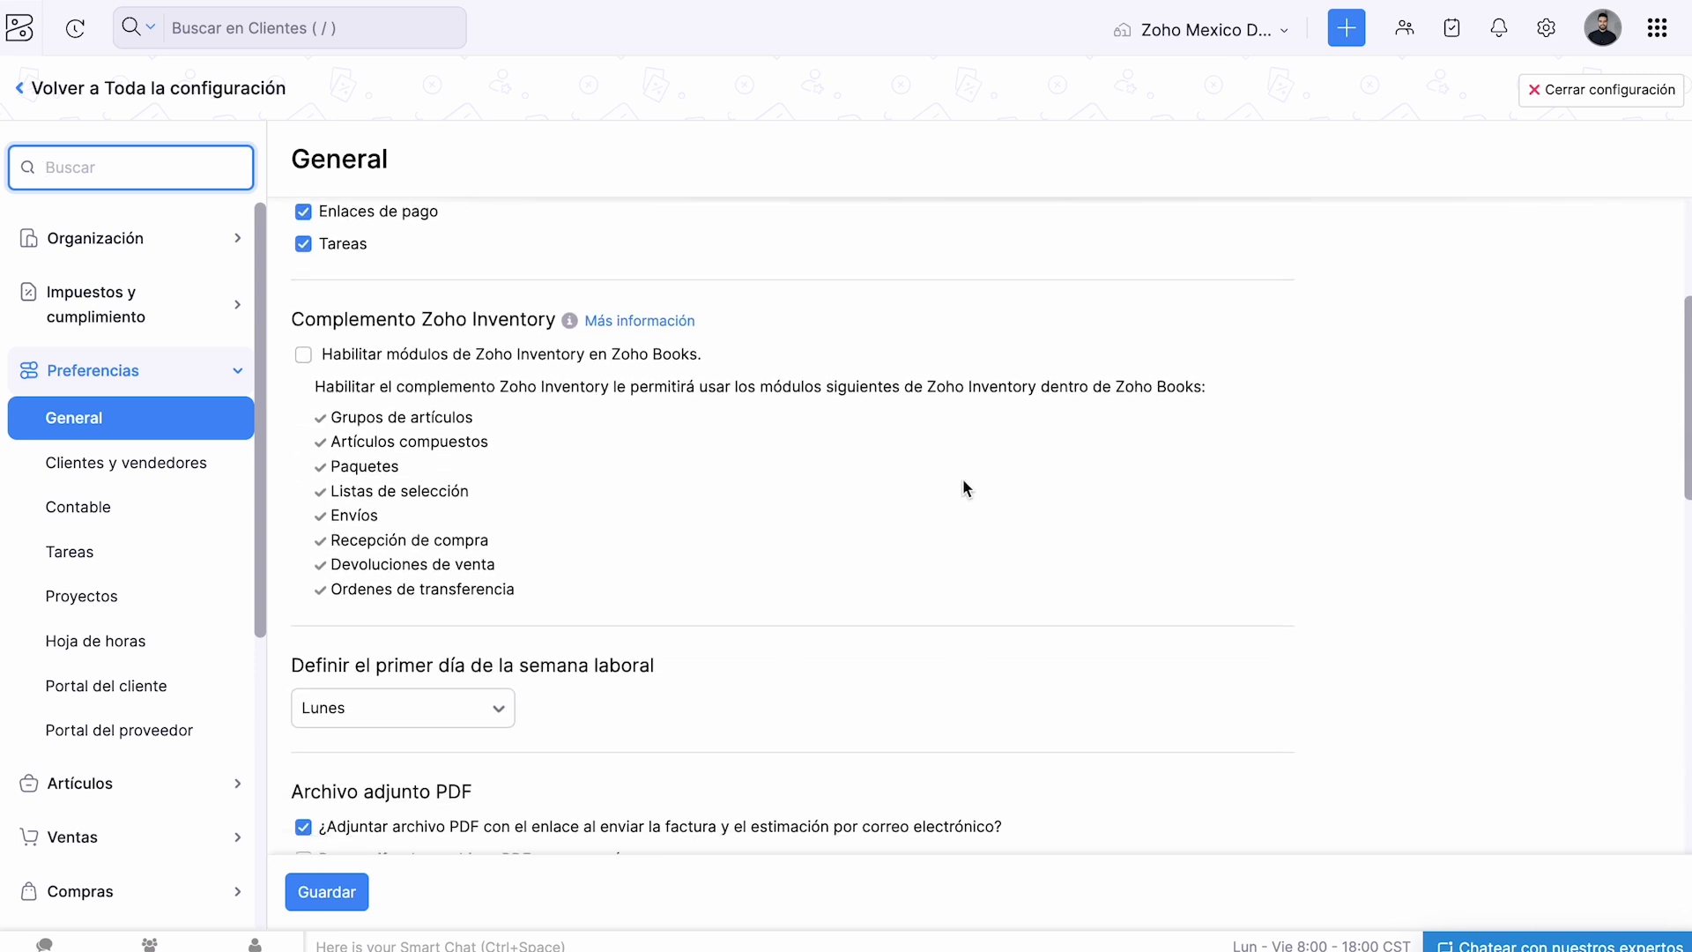
pyautogui.scroll(-9, 966, 485)
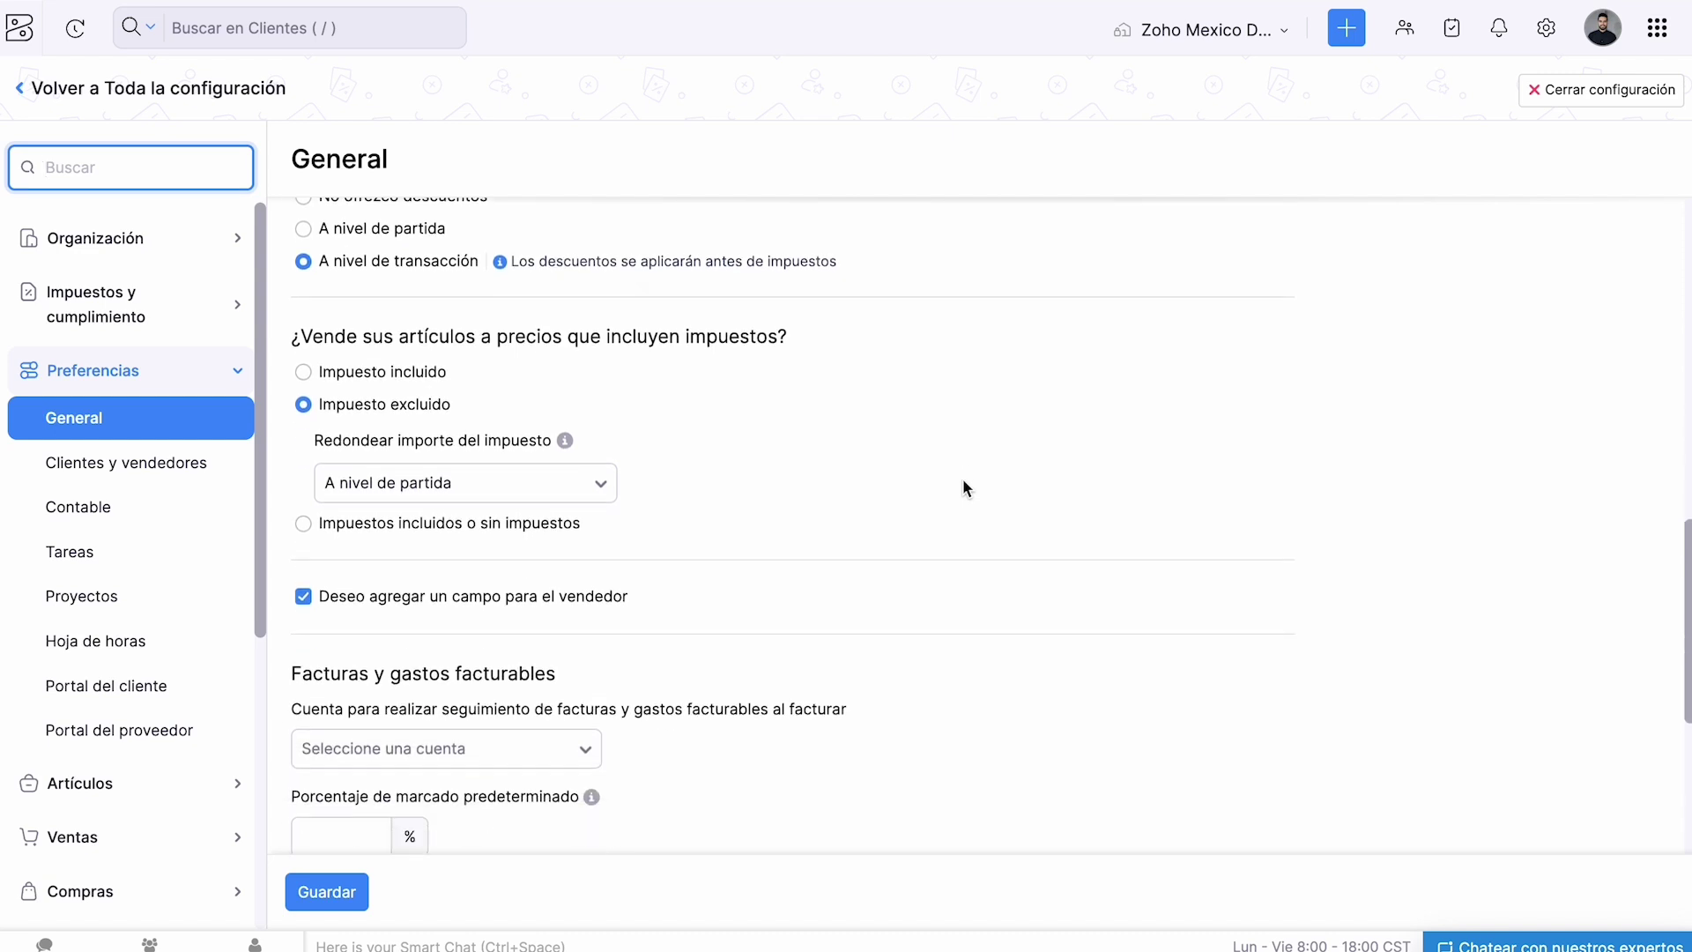
pyautogui.scroll(-4, 967, 488)
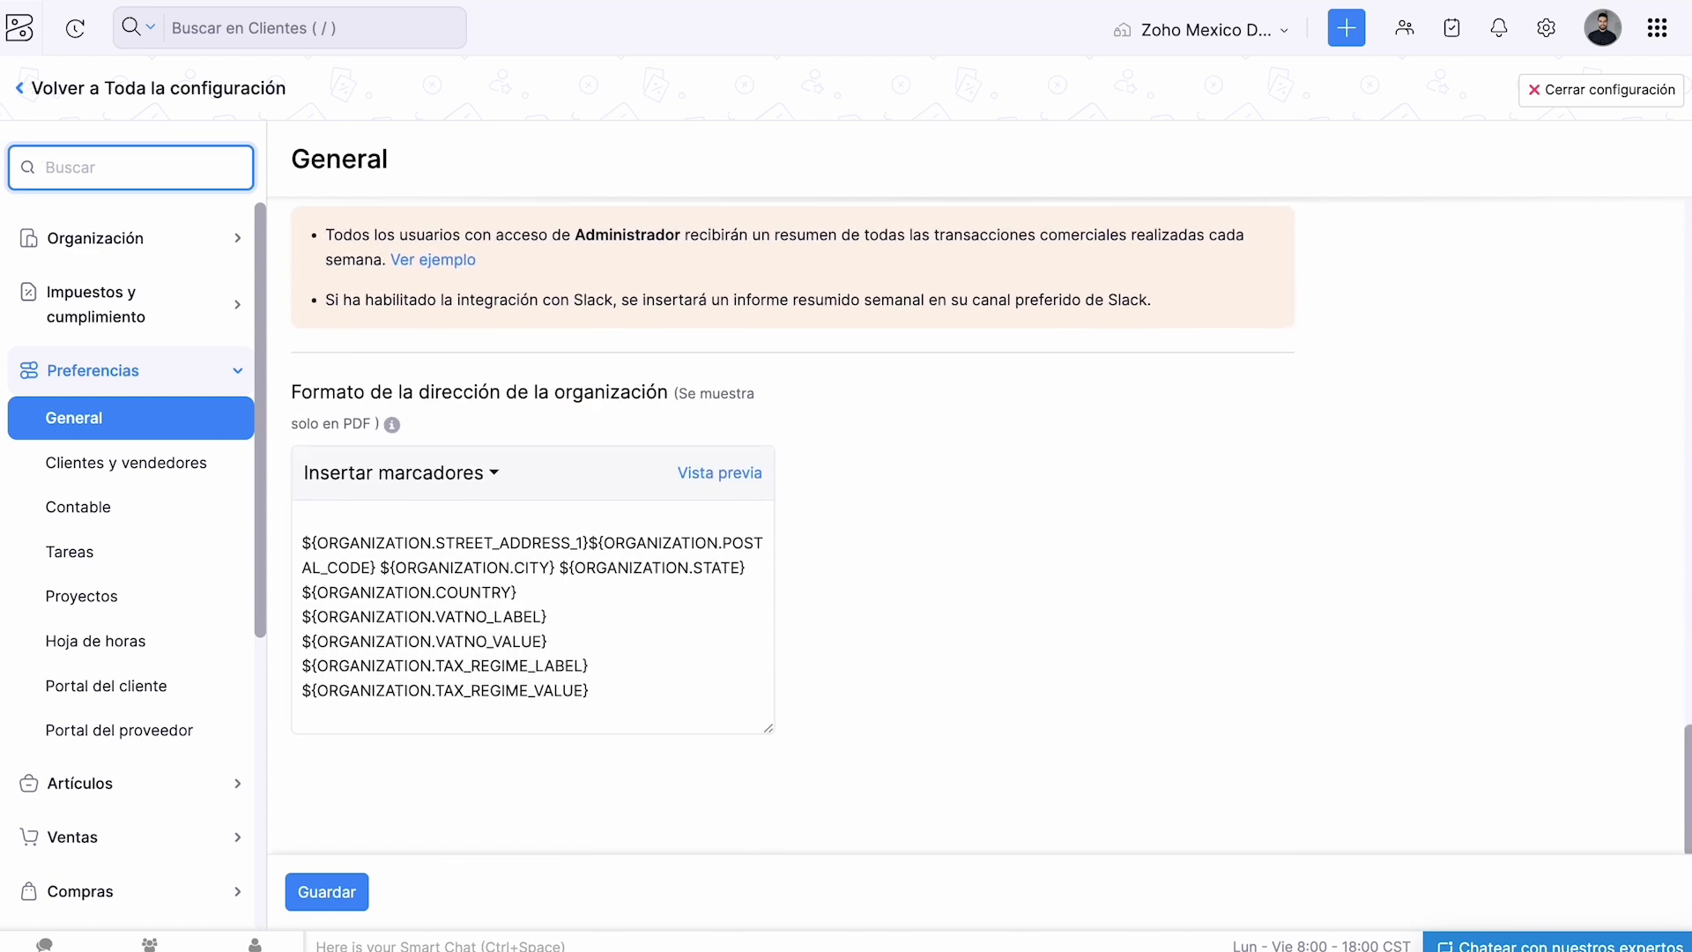
pyautogui.scroll(1, 967, 488)
pyautogui.scroll(3, 967, 487)
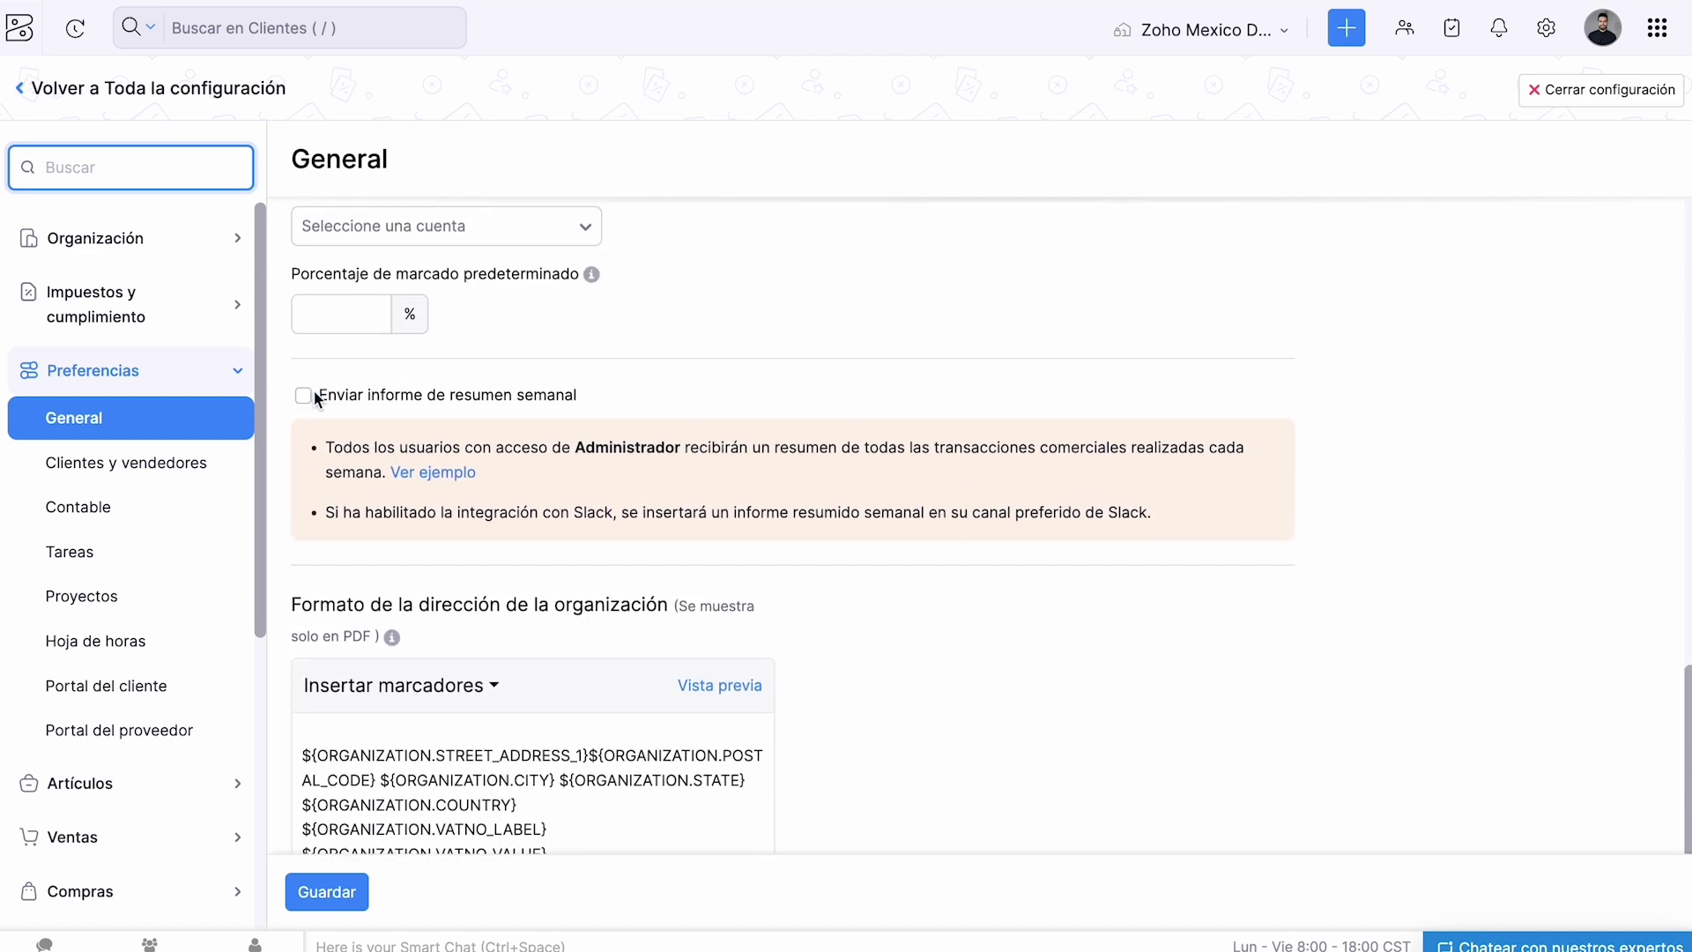
pyautogui.click(304, 396)
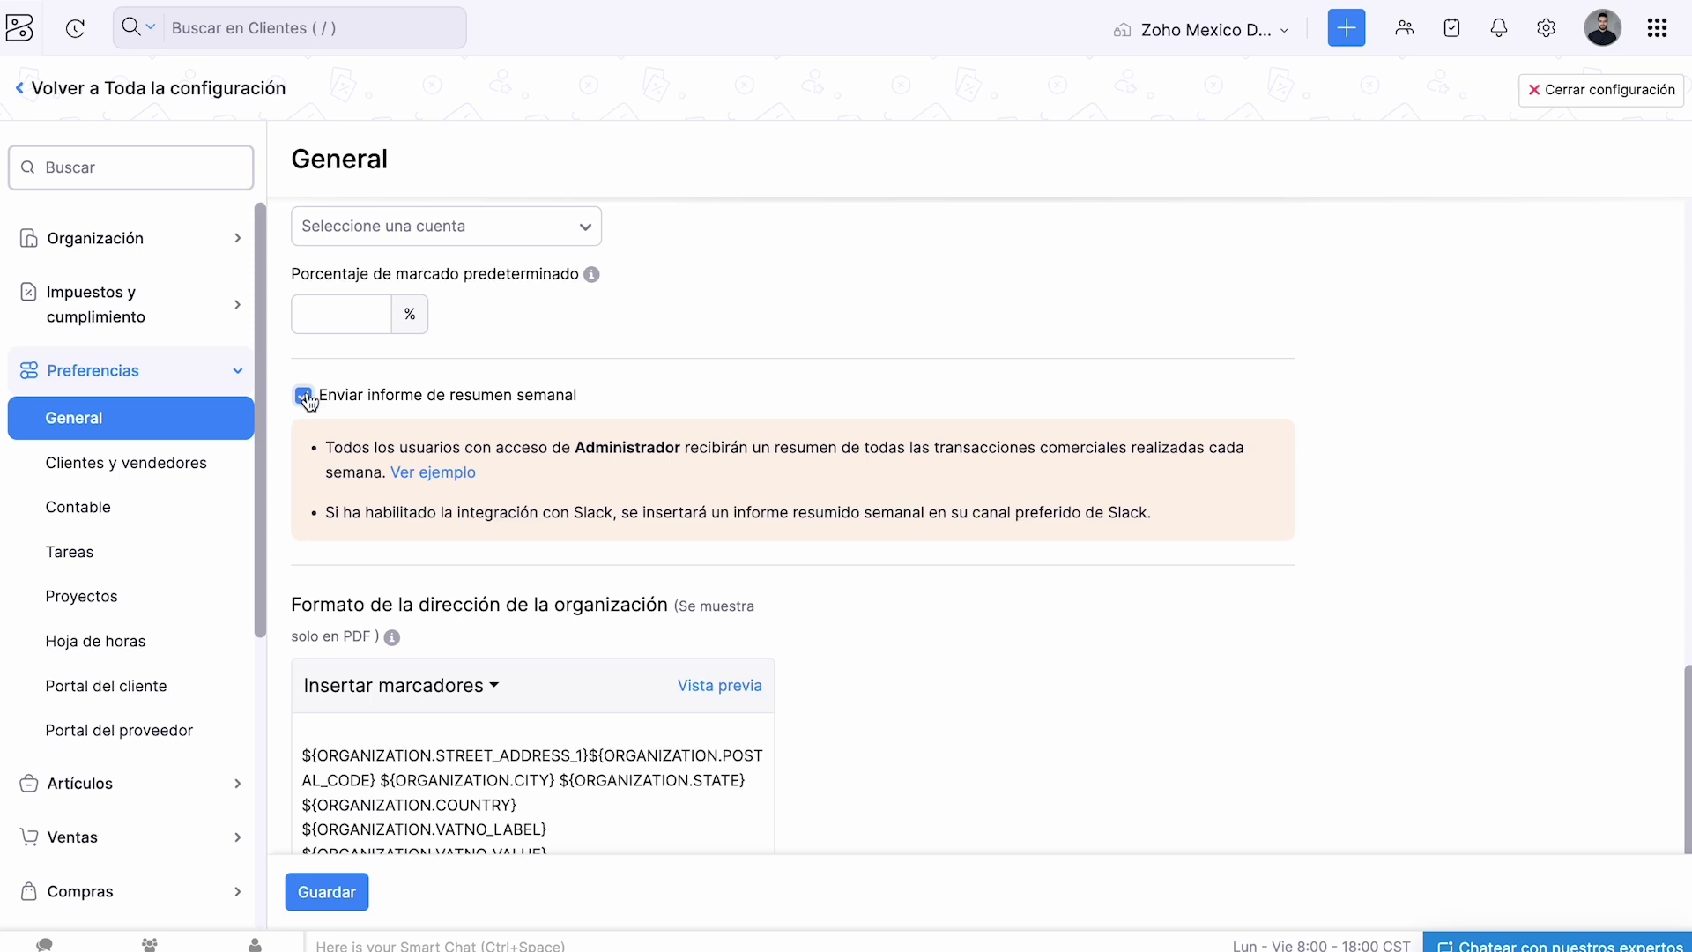
pyautogui.click(305, 396)
pyautogui.click(304, 396)
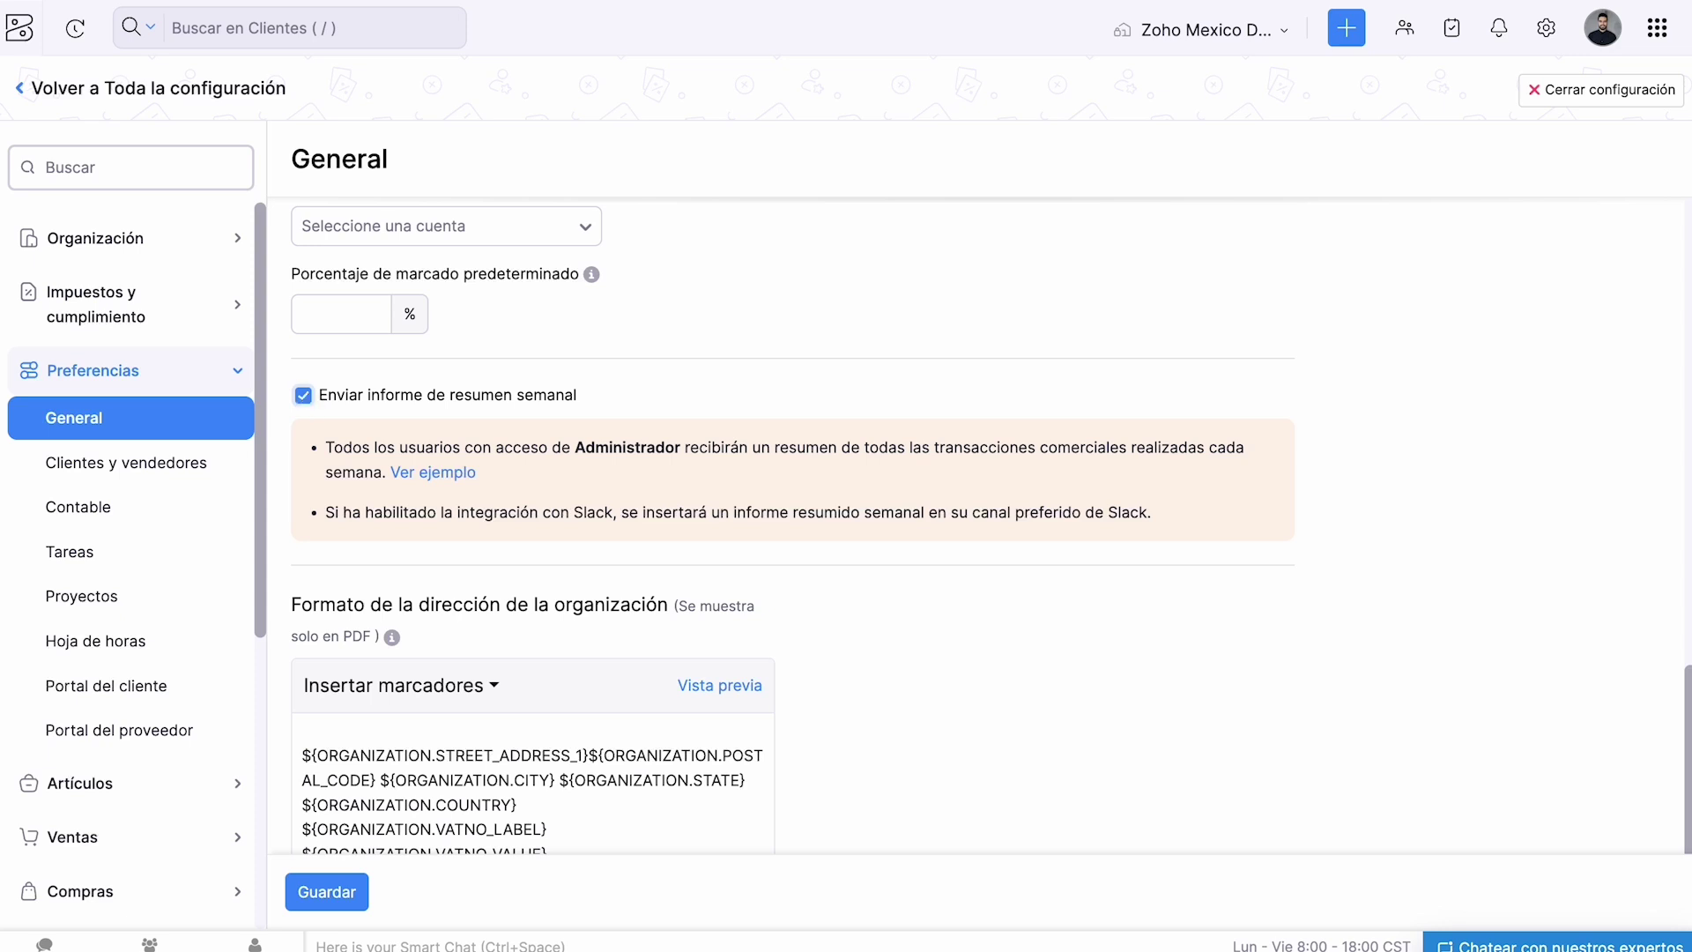
pyautogui.click(304, 395)
pyautogui.click(304, 396)
# Open the example of the weekly summary report and review its sections across both pages
pyautogui.click(427, 475)
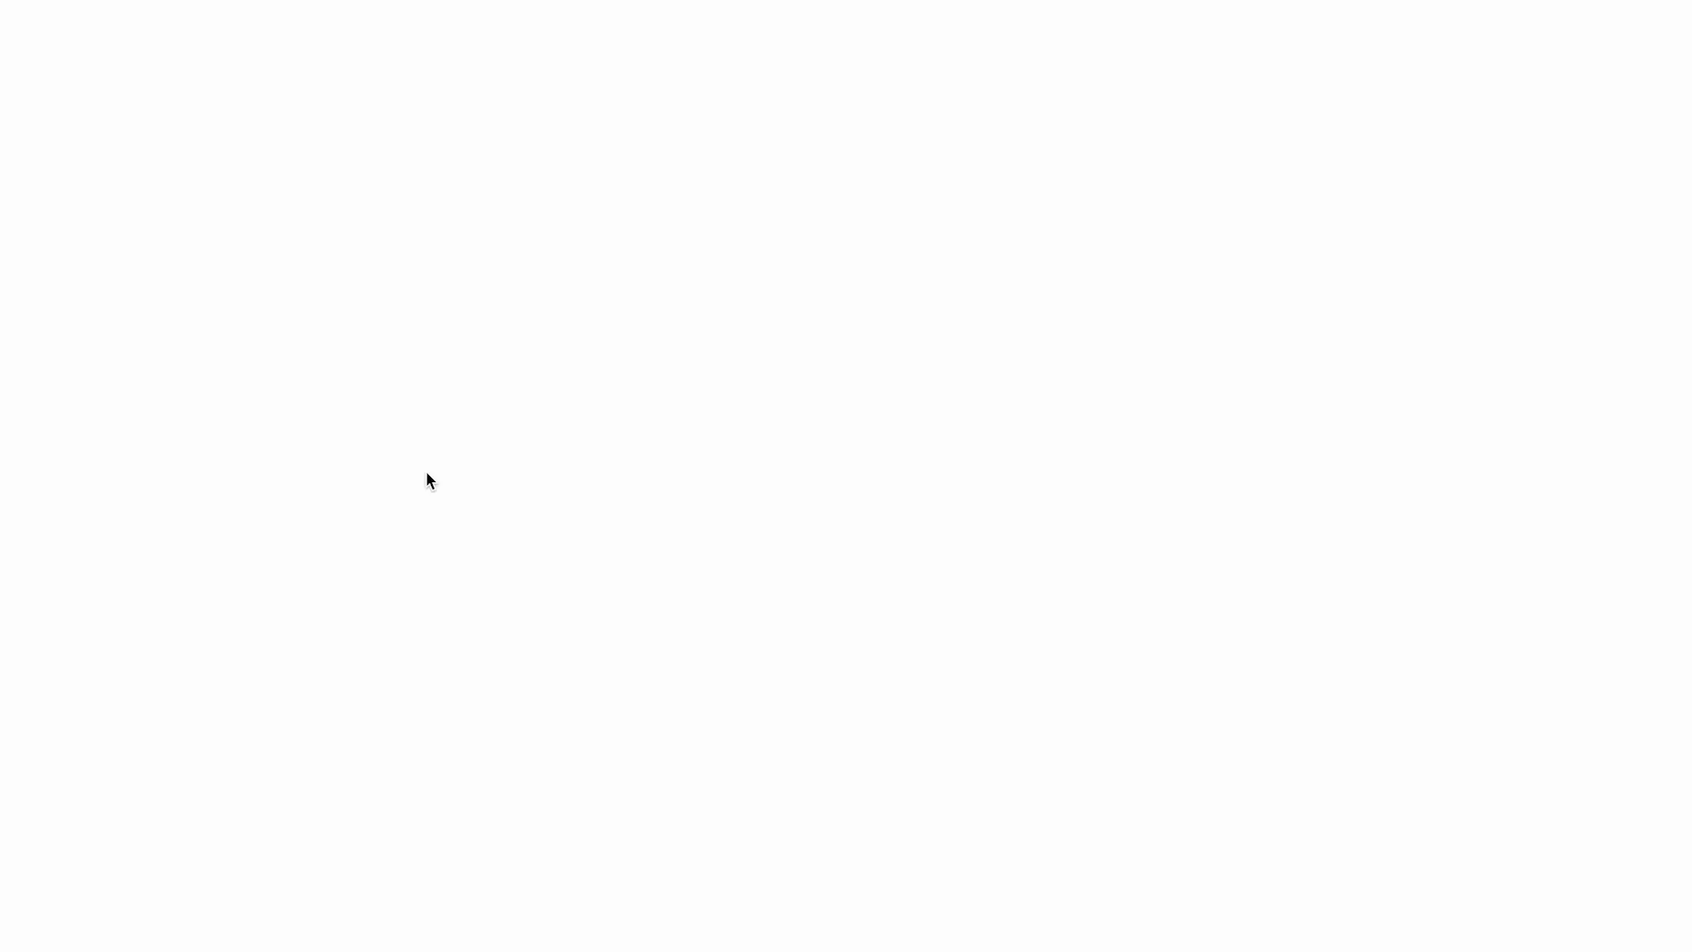
pyautogui.scroll(-10, 1158, 481)
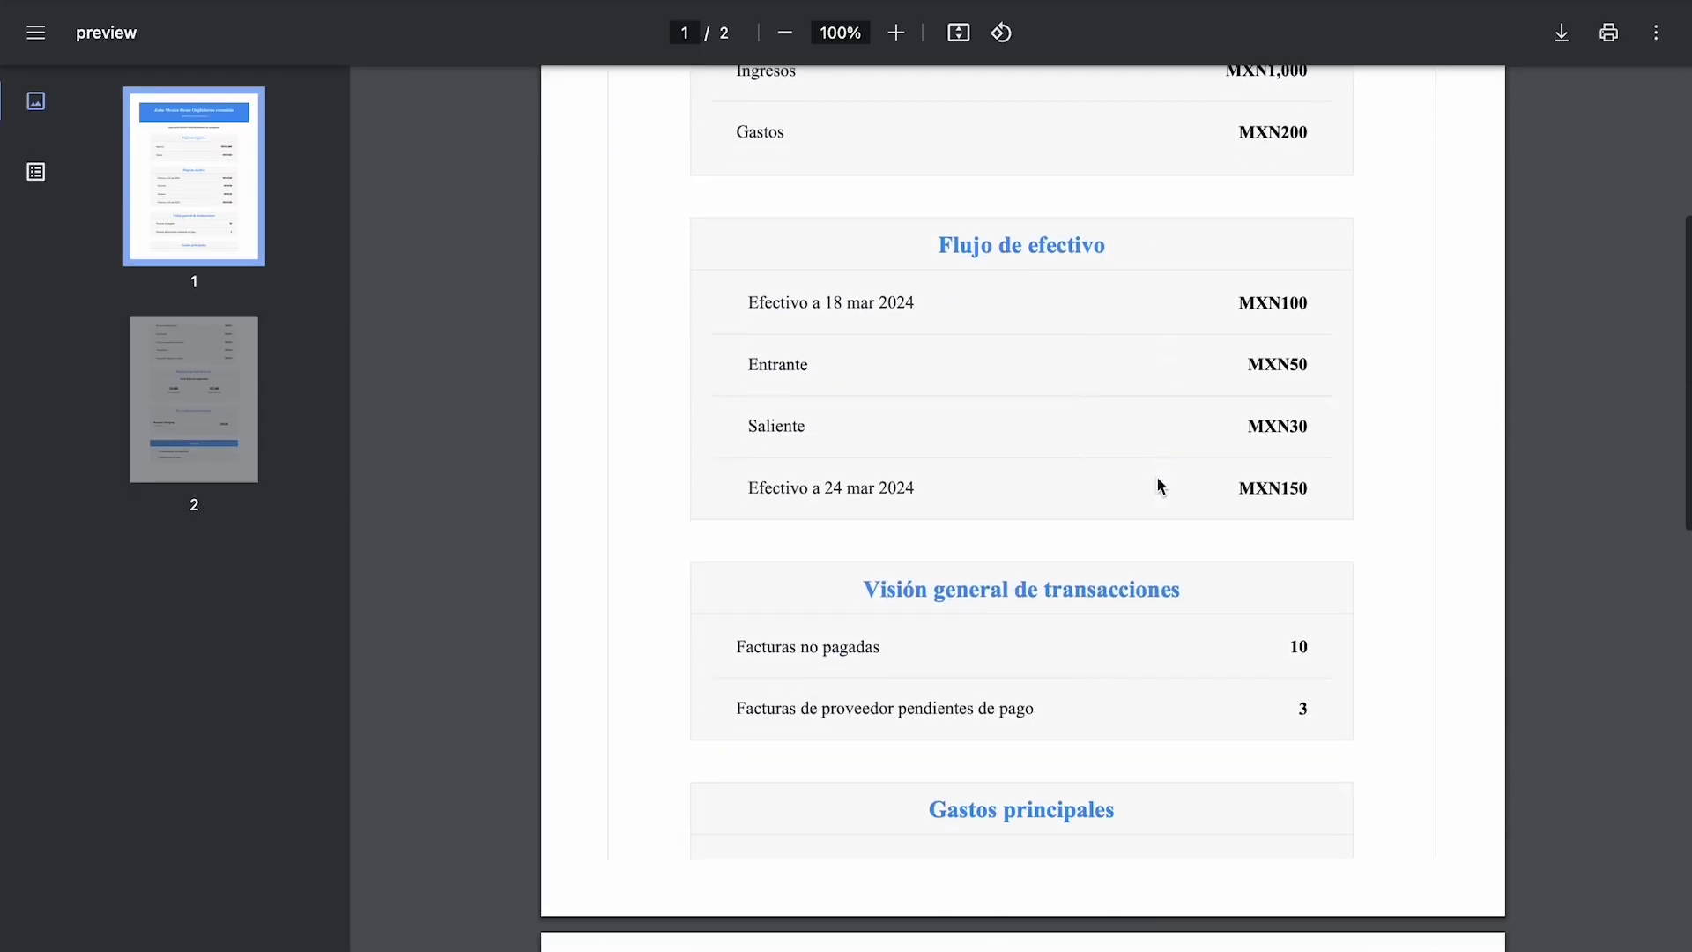
pyautogui.scroll(-8, 1158, 481)
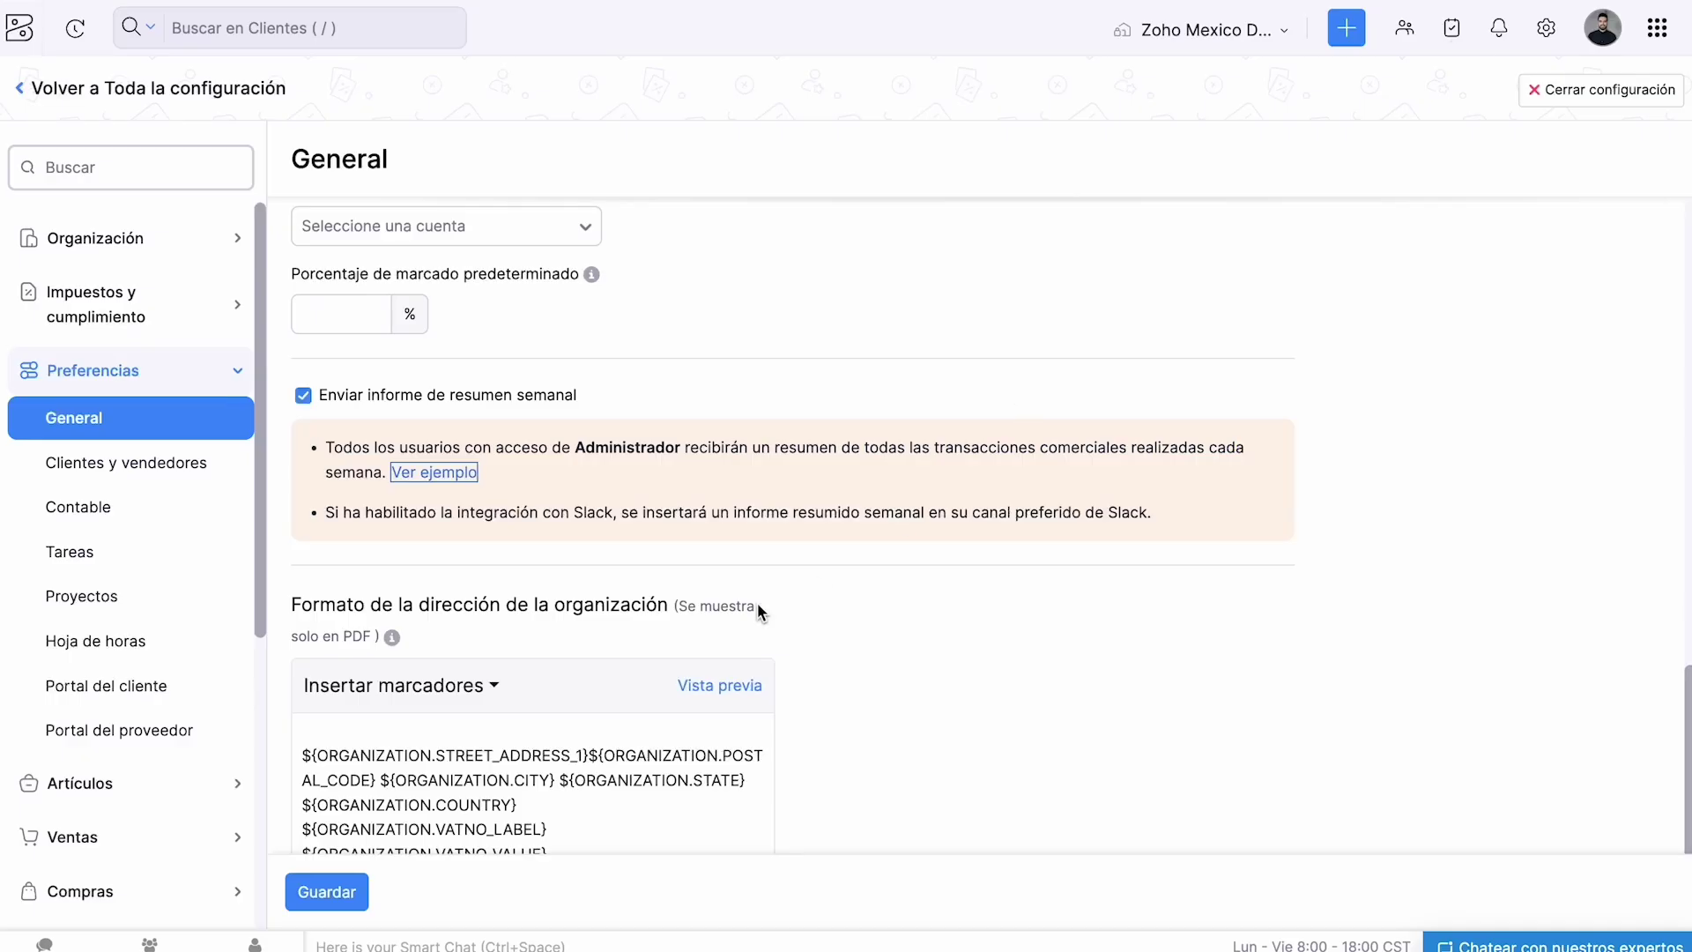
# Save the General preferences with the weekly summary report enabled
pyautogui.scroll(-3, 759, 607)
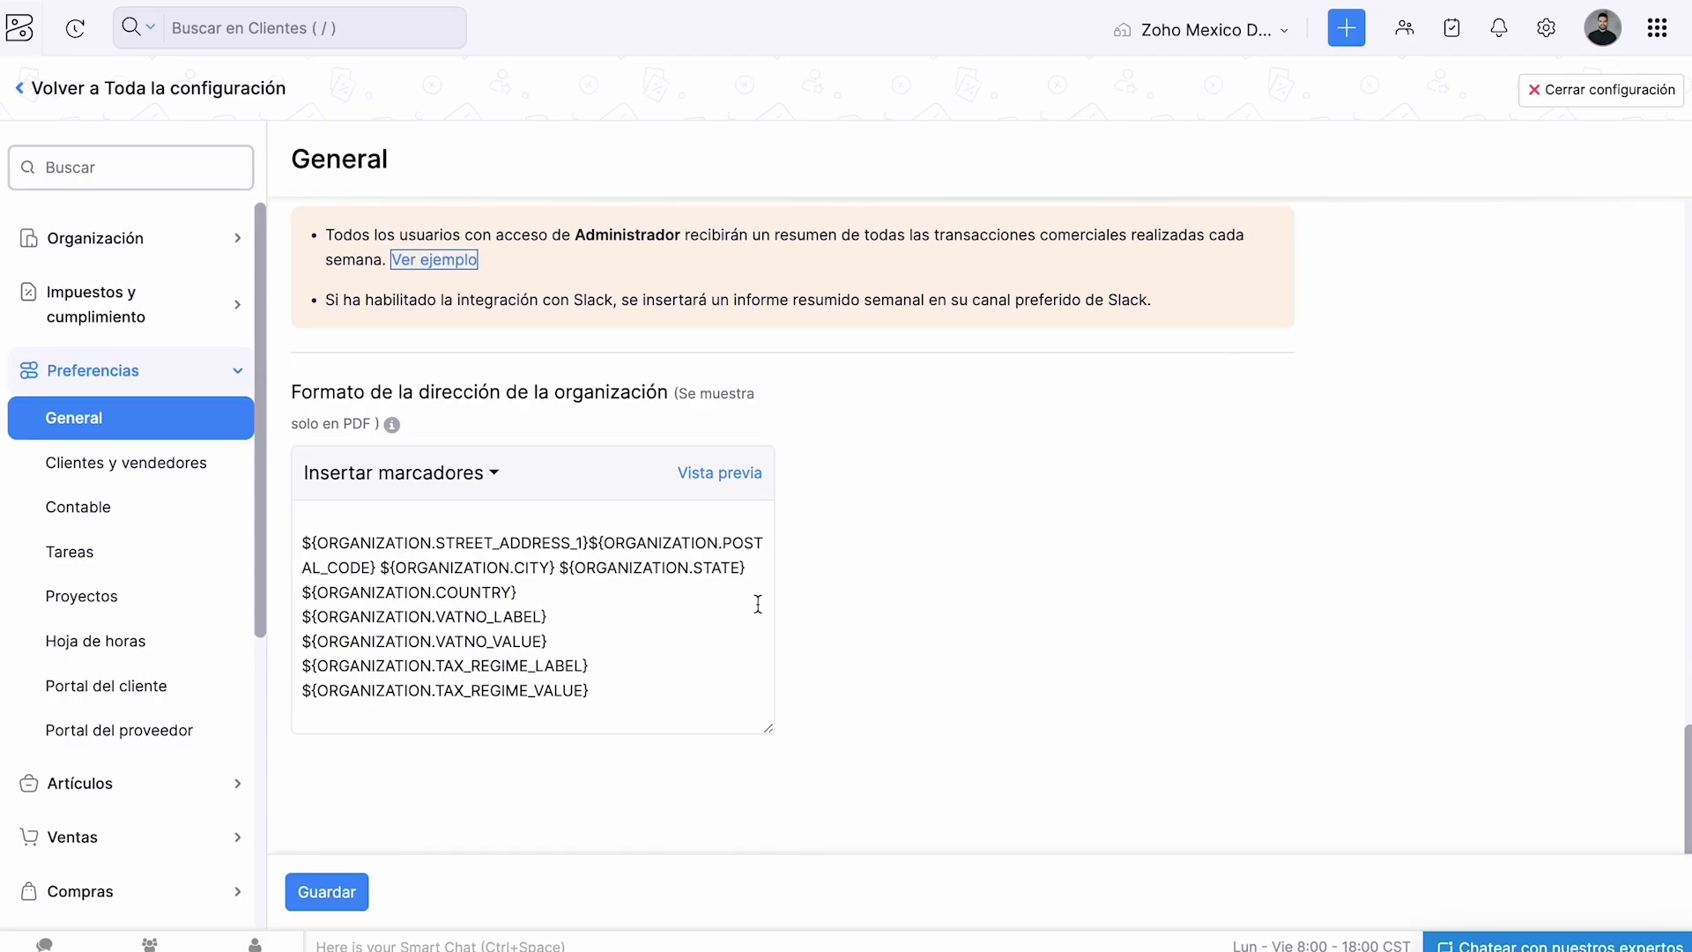
pyautogui.click(326, 895)
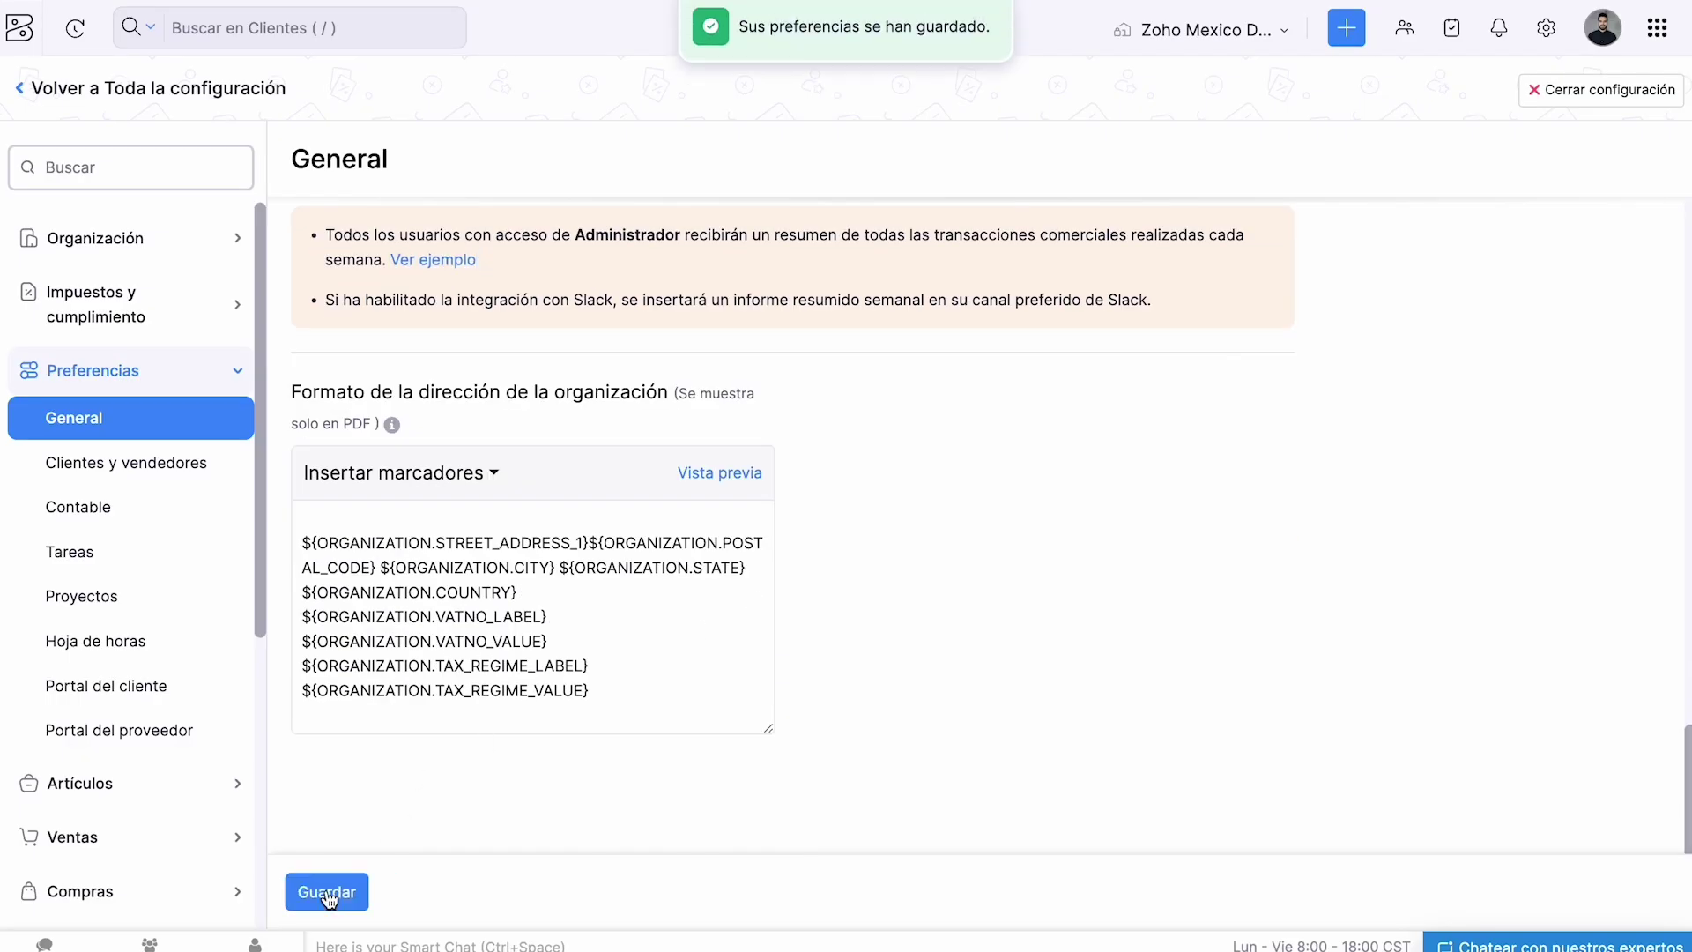